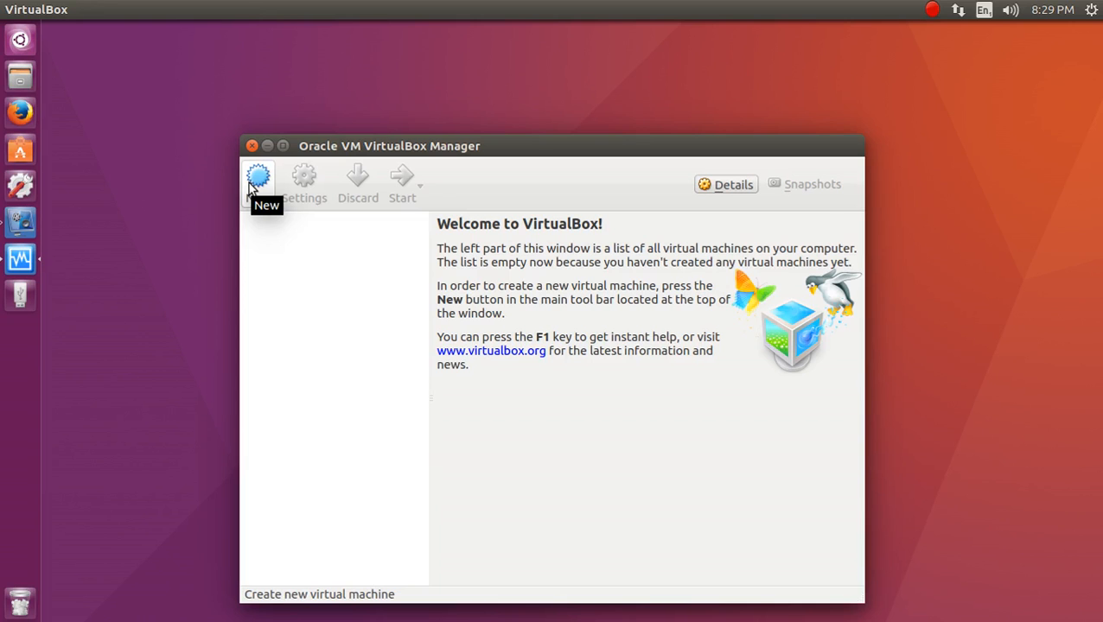
# Begin a new virtual machine, then cancel the wizard and quit VirtualBox Manager.
pyautogui.click(253, 183)
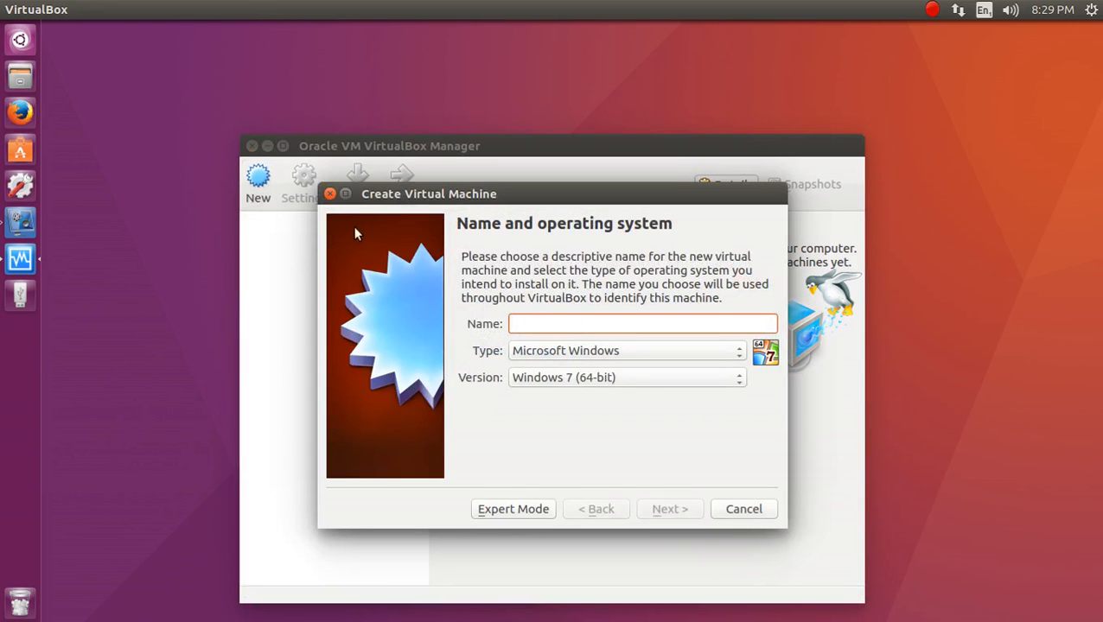
pyautogui.click(329, 193)
pyautogui.click(251, 146)
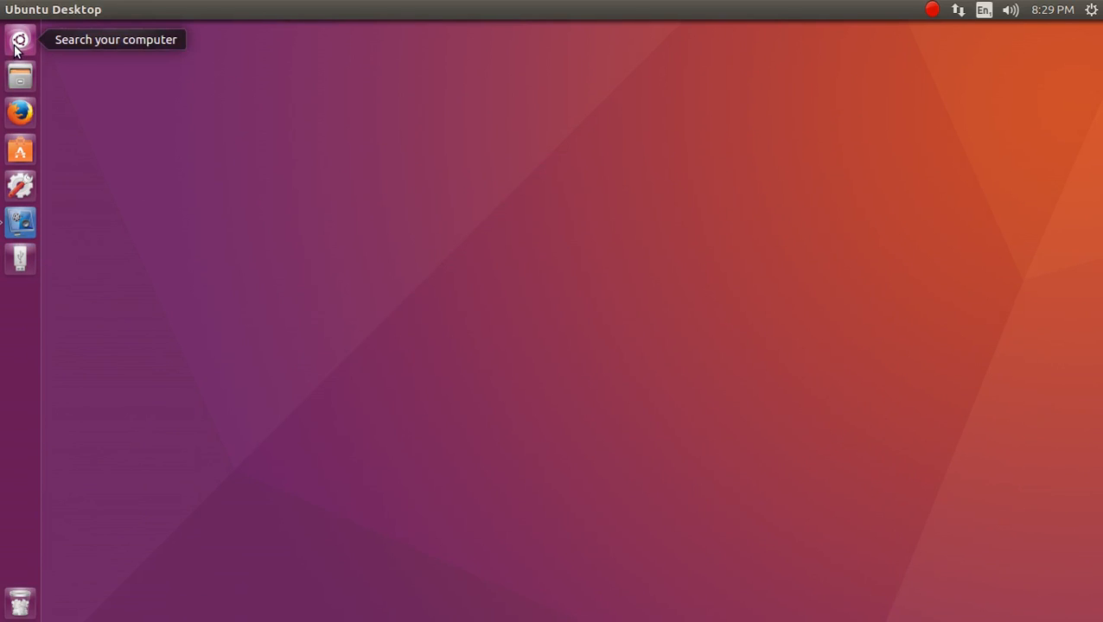
# Search the Dash for 'virtual' and launch VirtualBox from the results.
pyautogui.click(15, 47)
pyautogui.write('d')
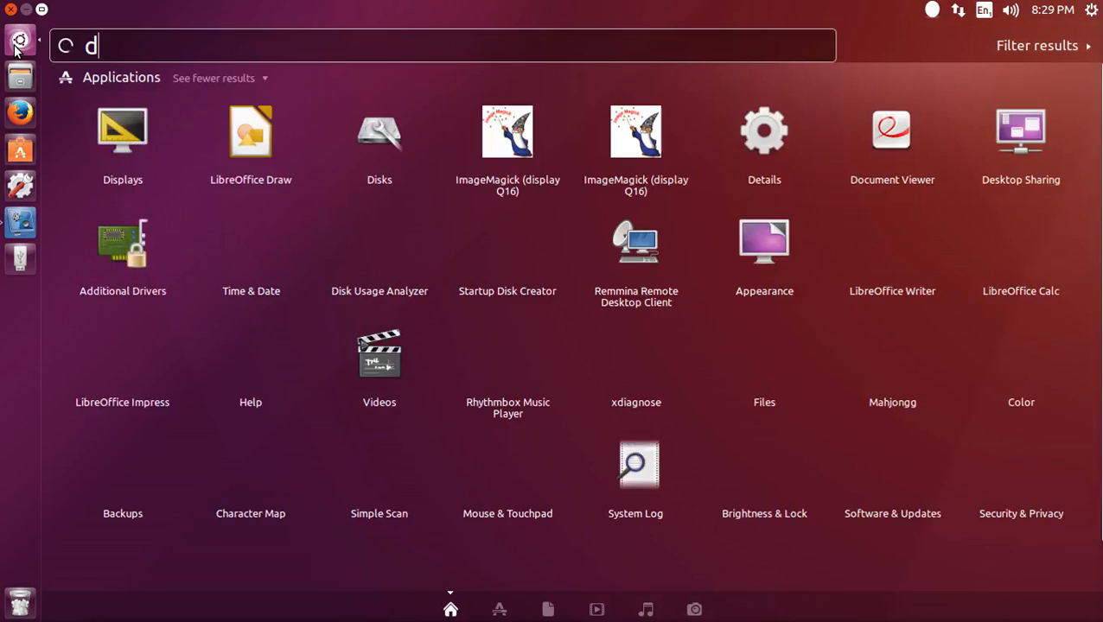
pyautogui.press('BackSpace')
pyautogui.write('virutal')
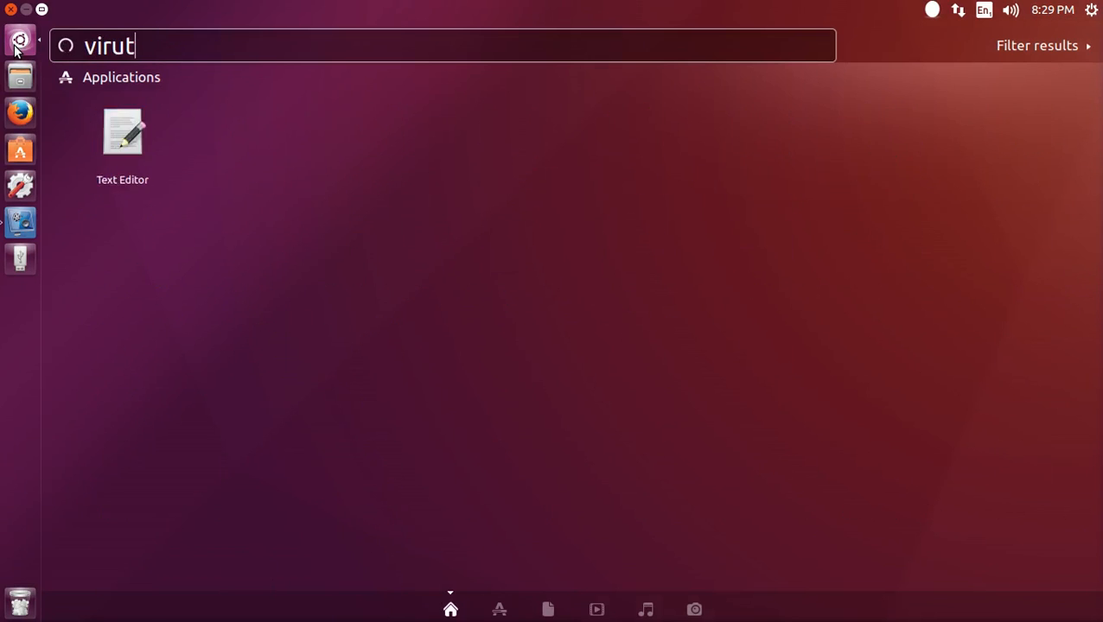
pyautogui.press('BackSpace')
pyautogui.press('BackSpace')
pyautogui.press('BackSpace')
pyautogui.press('BackSpace')
pyautogui.write('tual')
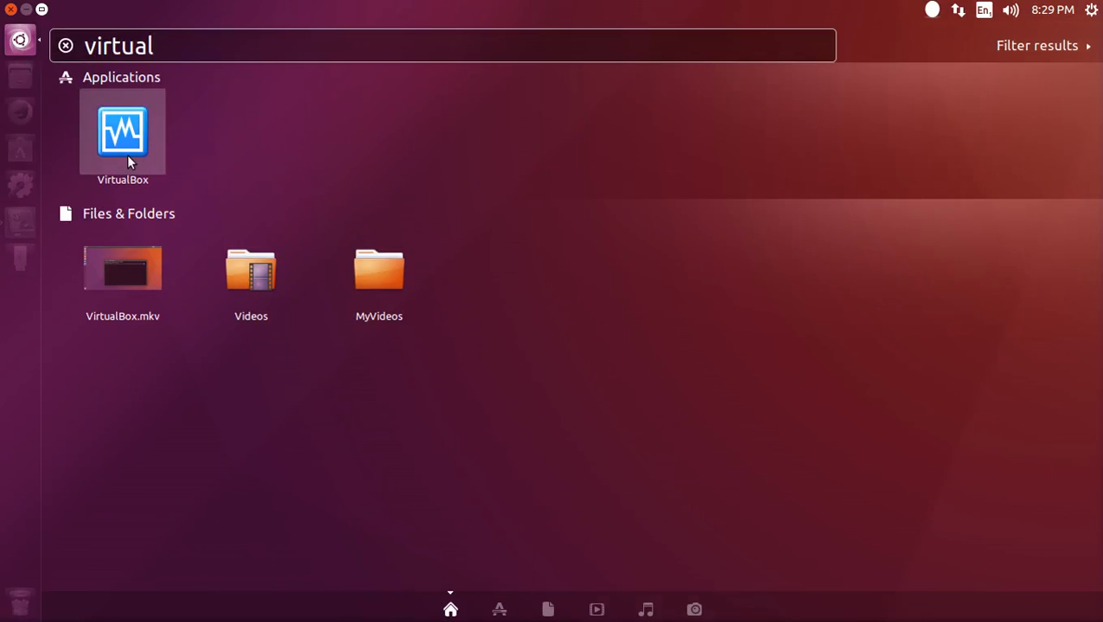
pyautogui.click(128, 157)
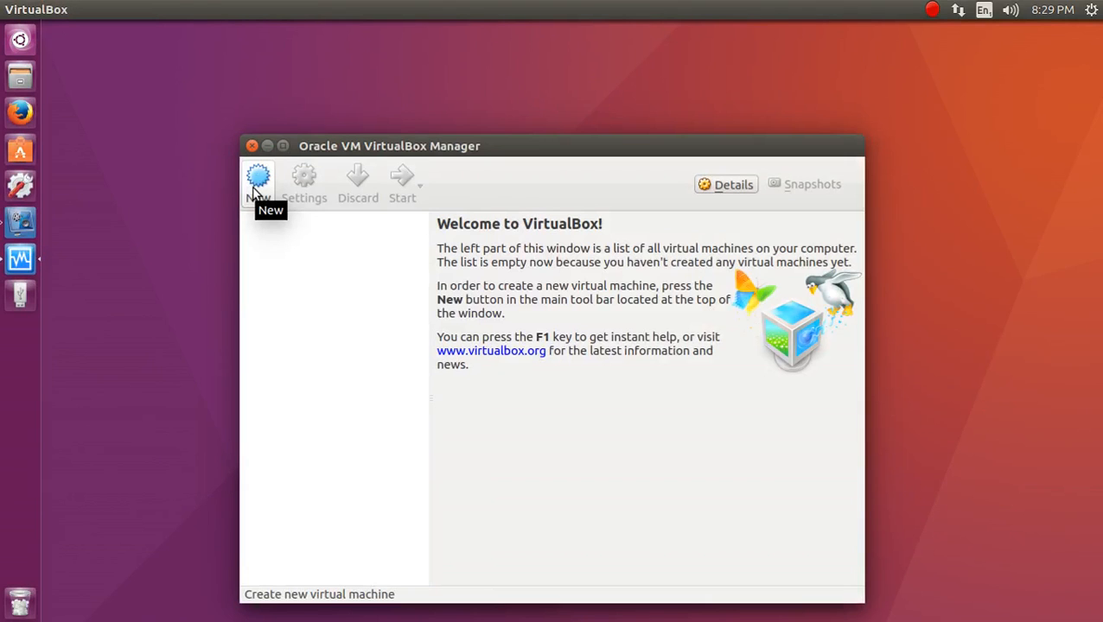
# Start a new VM named 'Ubuntu 16.04' with version Ubuntu (64-bit), then switch to Expert Mode.
pyautogui.click(254, 190)
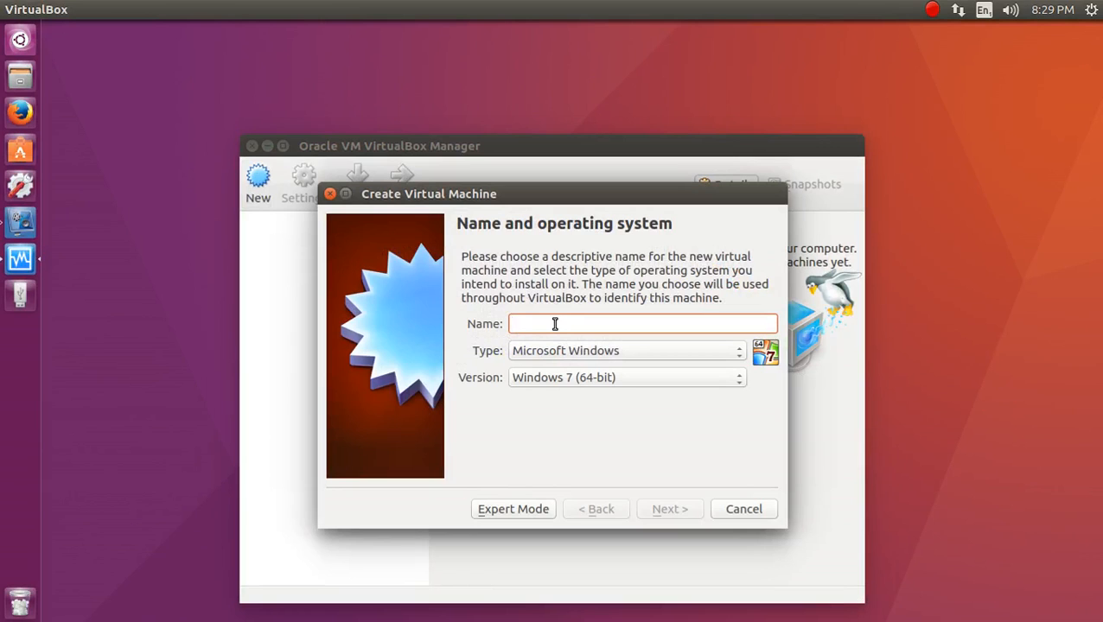
pyautogui.write('Un')
pyautogui.press('BackSpace')
pyautogui.write('buntu')
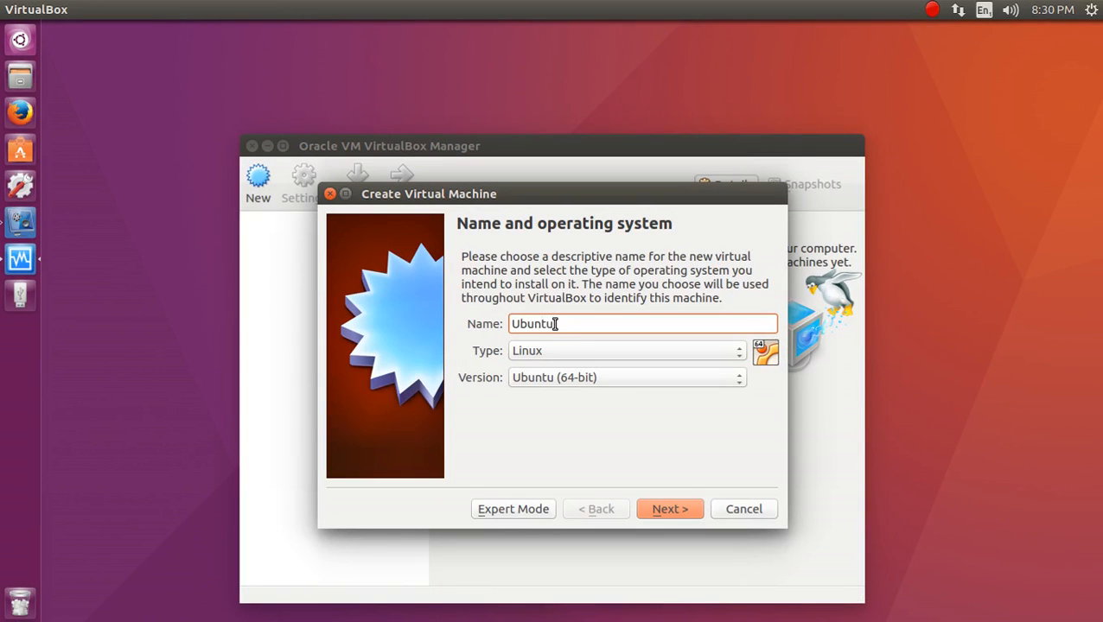
pyautogui.write(' 16.04')
pyautogui.click(548, 386)
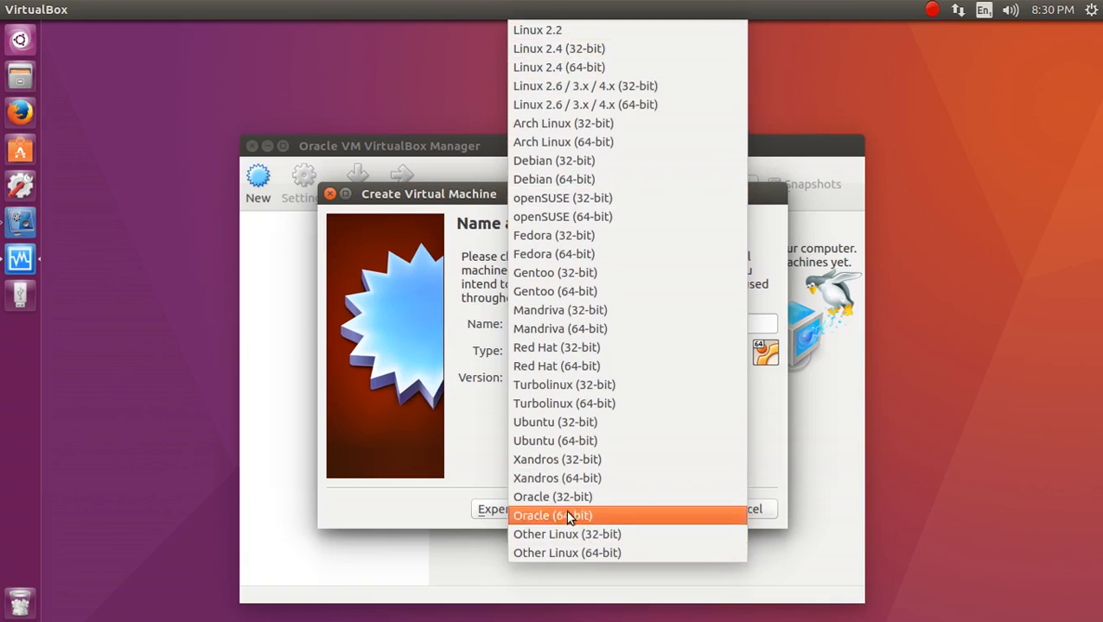
pyautogui.click(456, 496)
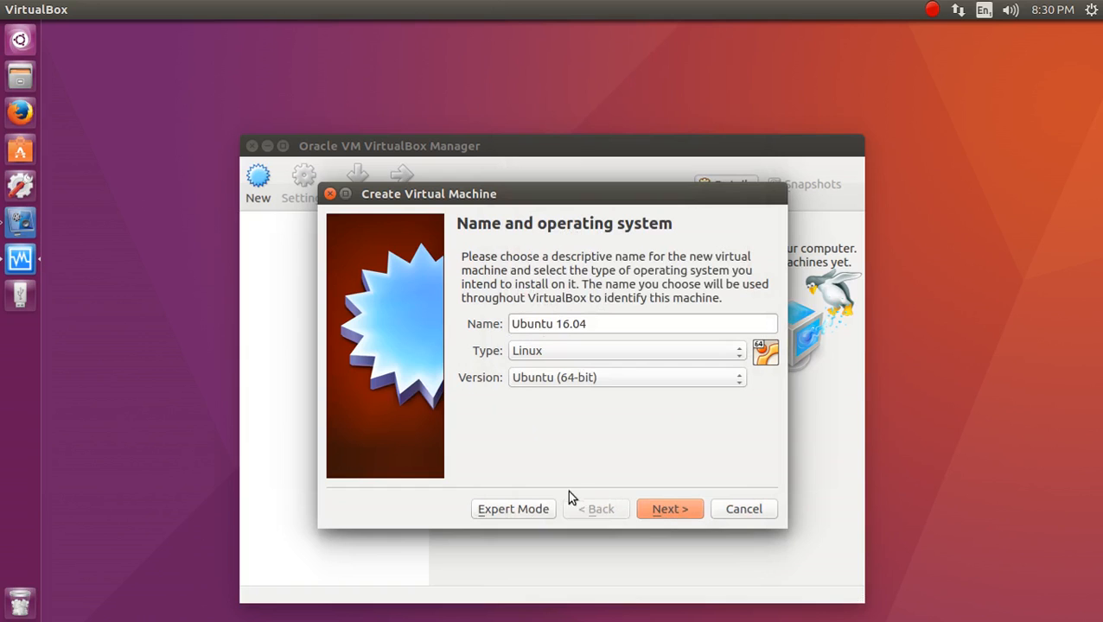
pyautogui.click(536, 511)
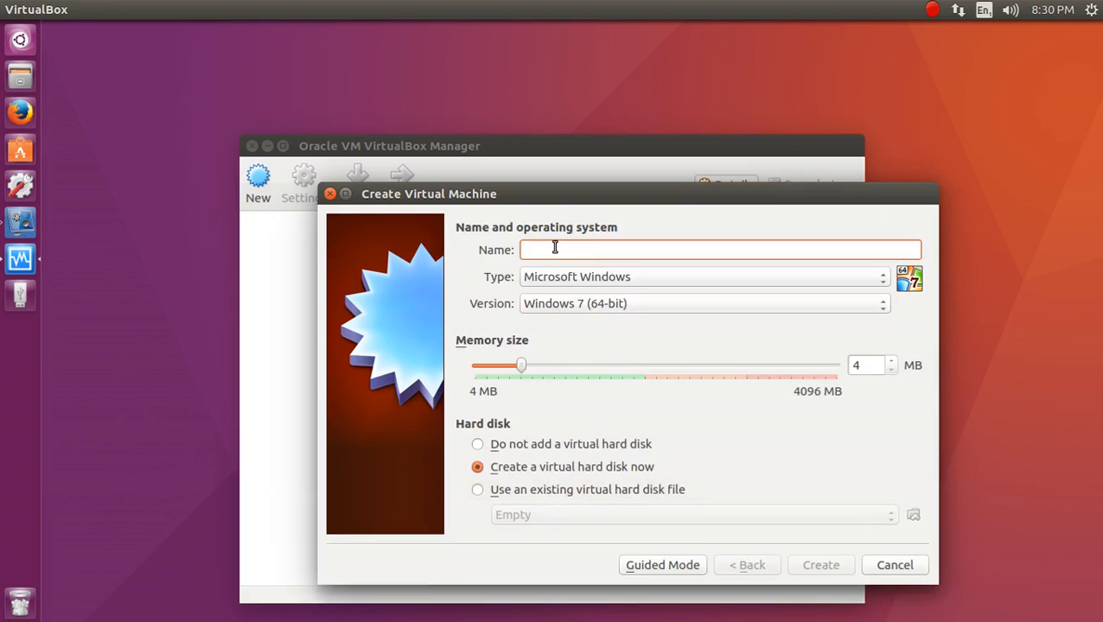
# Name the VM 'Ubuntu 16.04', set memory to 1024 MB, and create a new virtual hard disk.
pyautogui.write('Ubuntu')
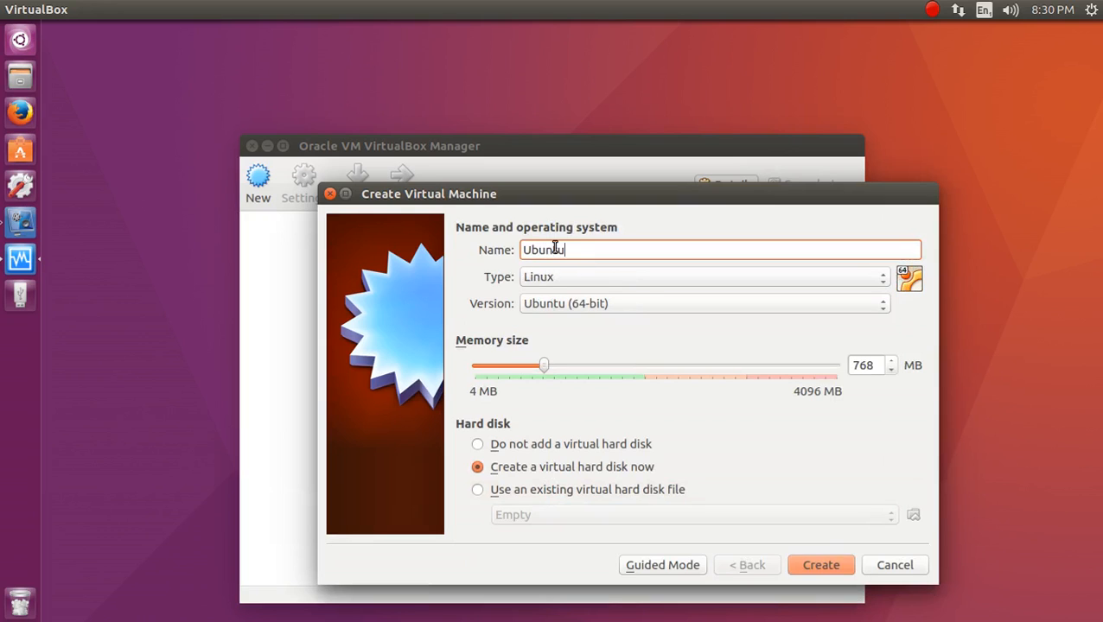
pyautogui.write(' 16.04')
pyautogui.doubleClick(873, 365)
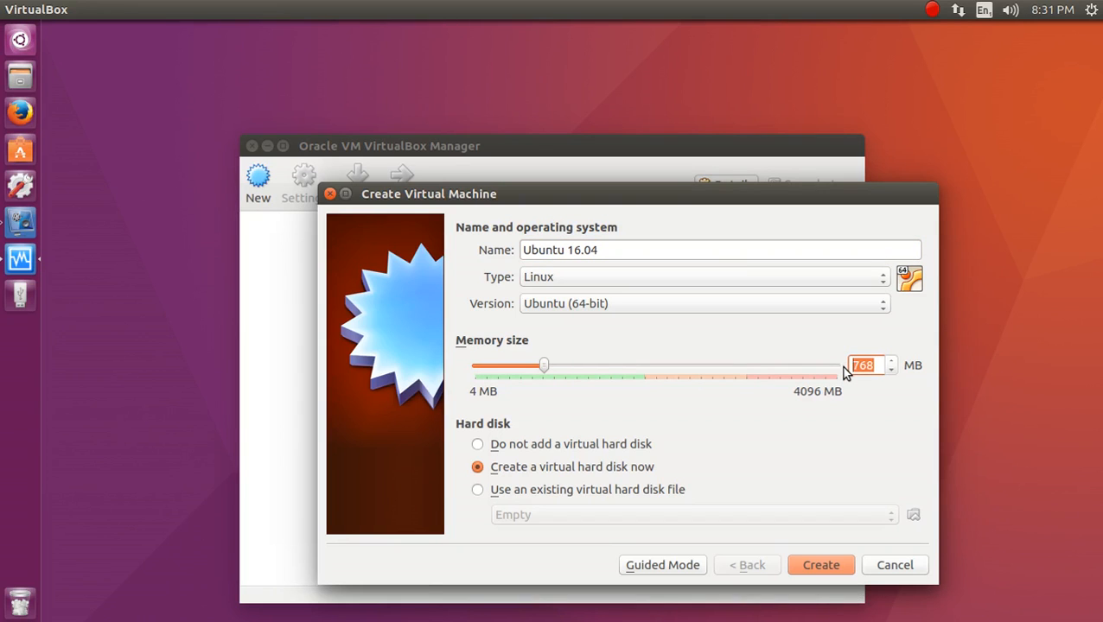
pyautogui.write('1024')
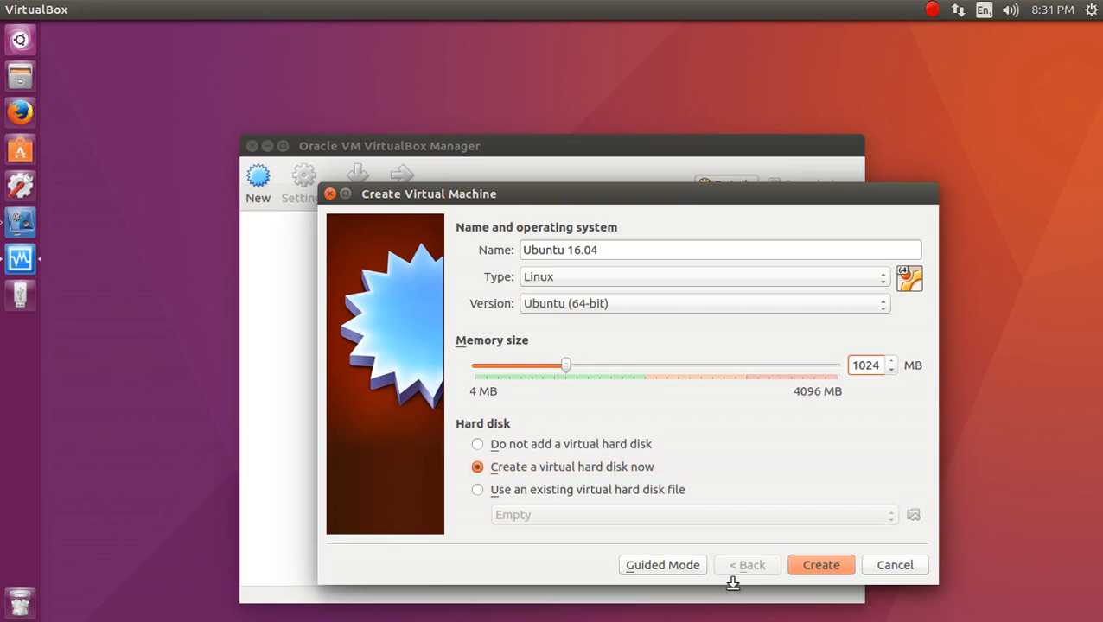
pyautogui.click(595, 470)
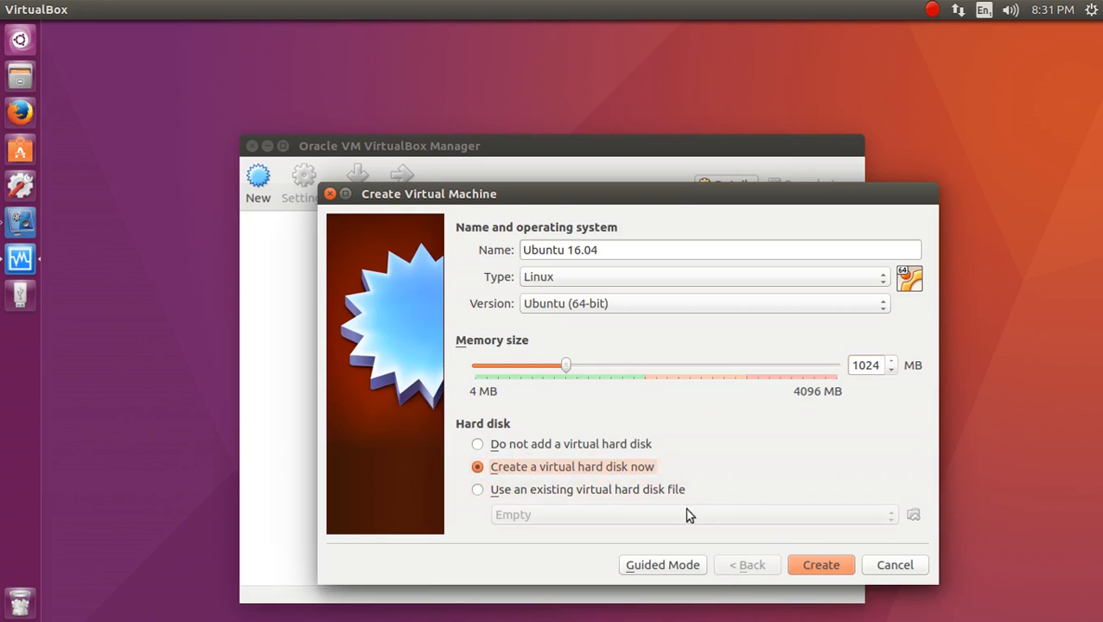
pyautogui.click(825, 567)
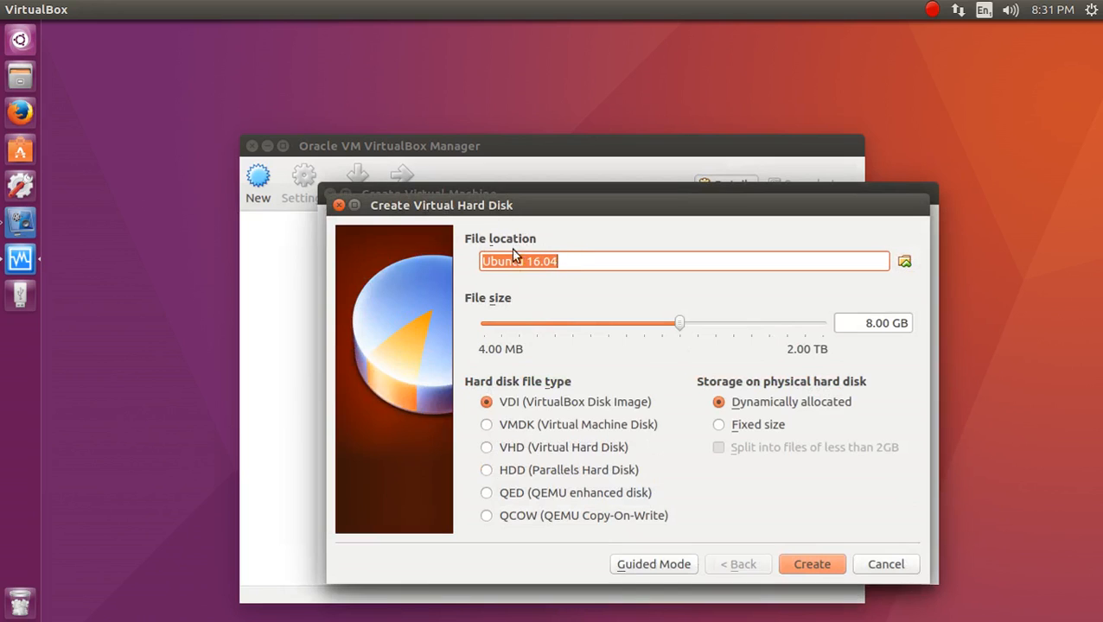
# Browse the disk location to File System > opt, cancel to keep the default, and open Home in Files.
pyautogui.click(903, 260)
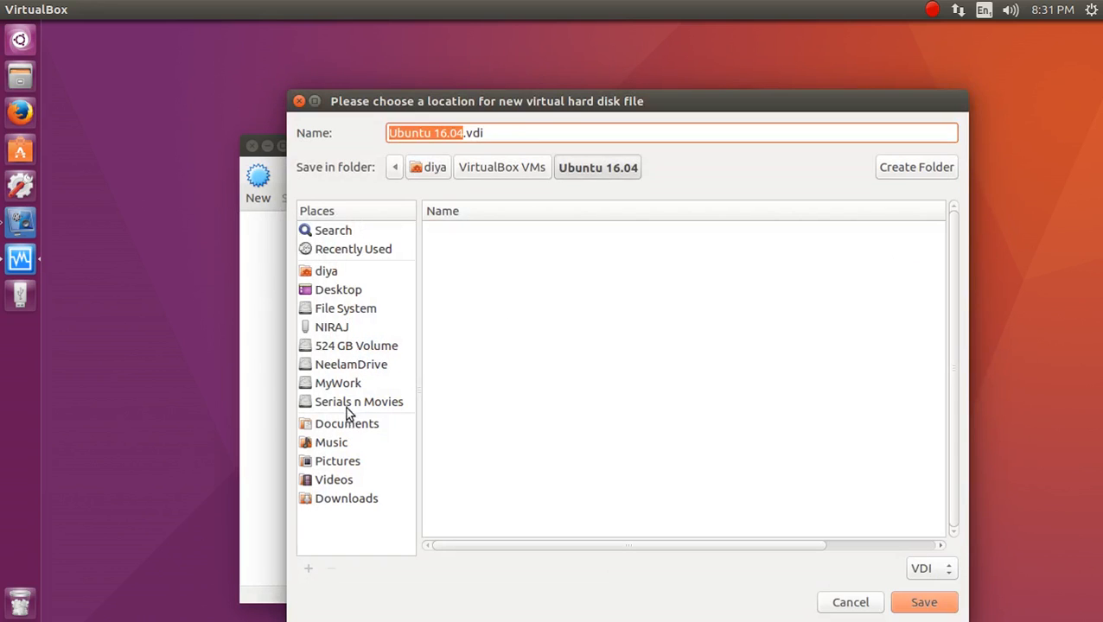
pyautogui.click(352, 309)
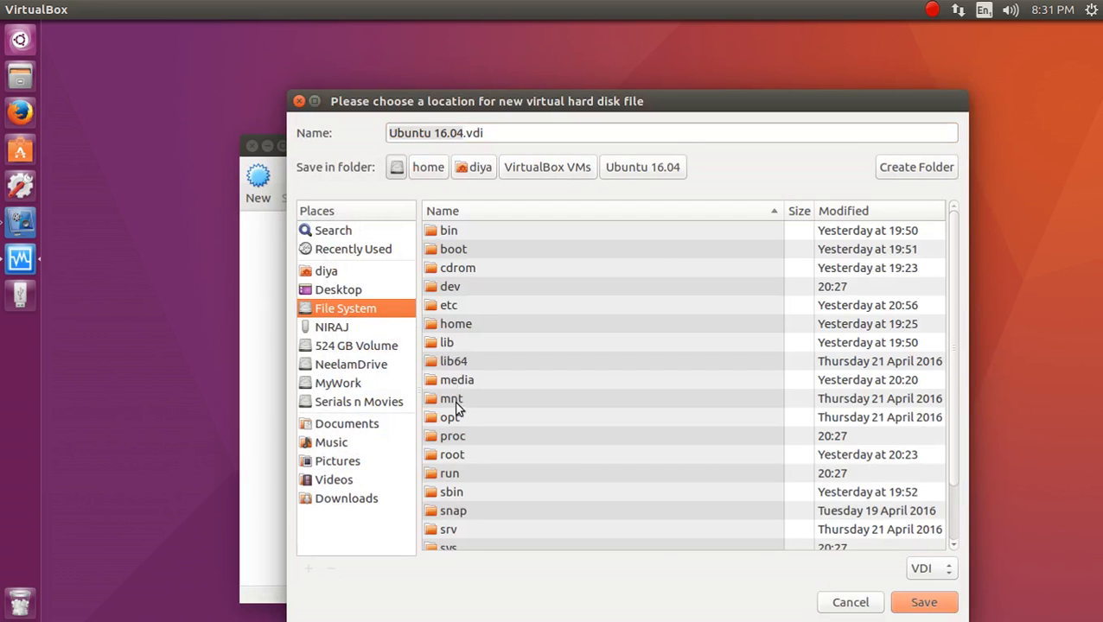
pyautogui.click(459, 420)
pyautogui.doubleClick(460, 417)
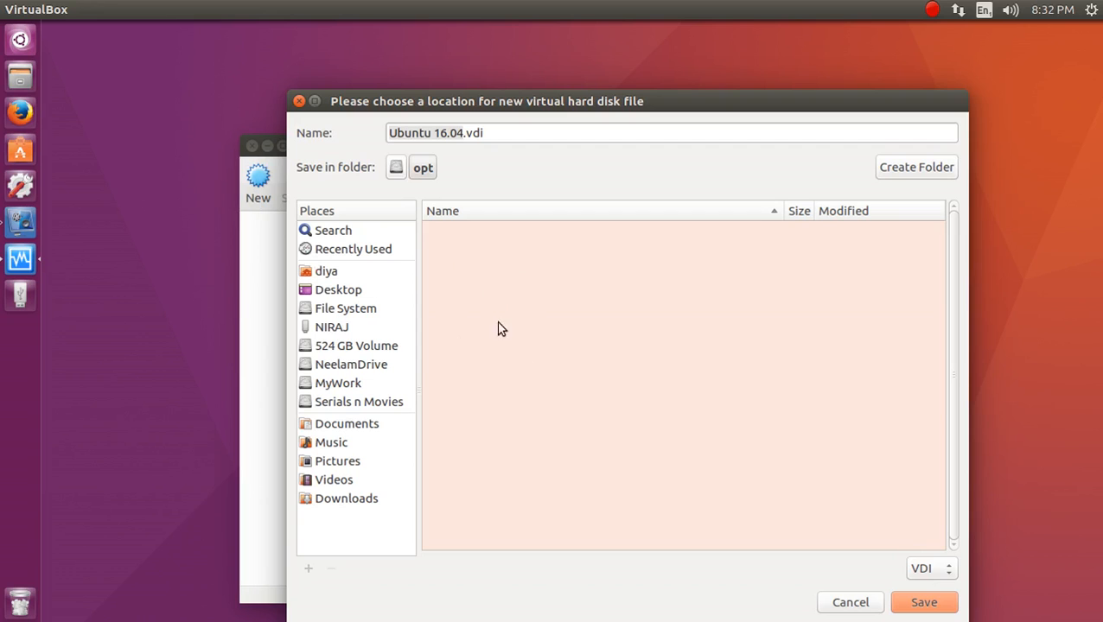
pyautogui.click(839, 605)
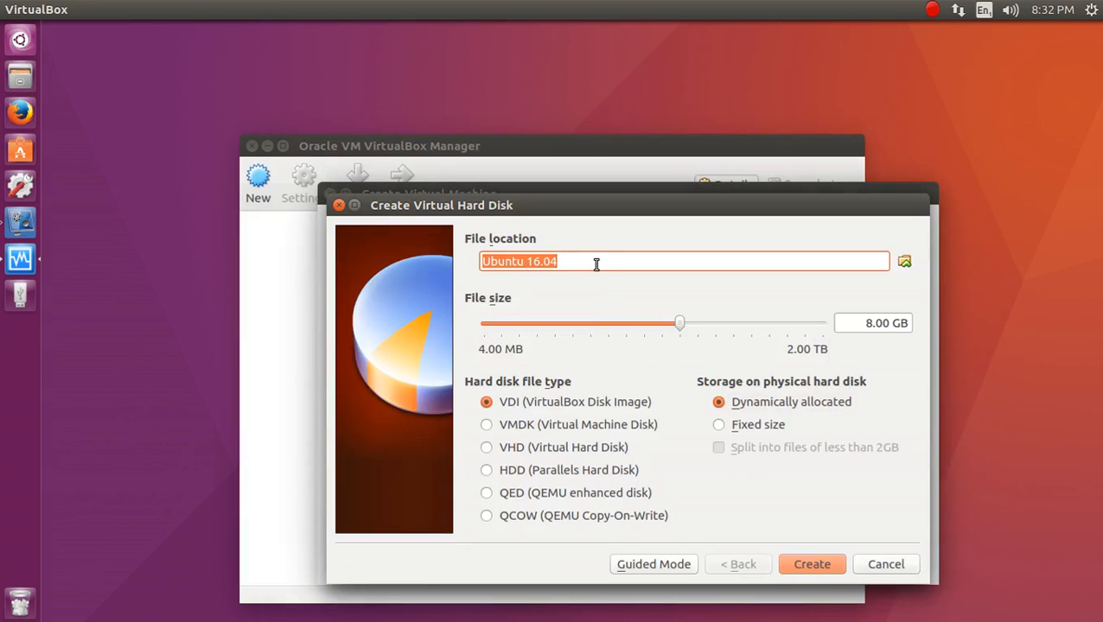
pyautogui.click(20, 76)
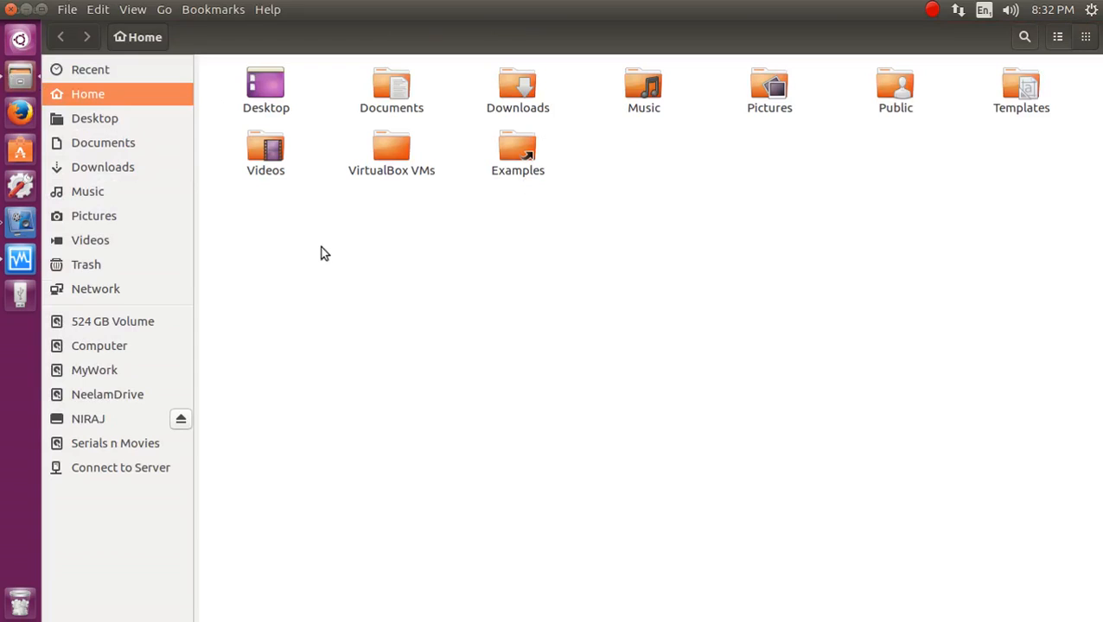
# Open VirtualBox VMs in Files and inspect the empty Ubuntu 16.04 folder.
pyautogui.click(381, 155)
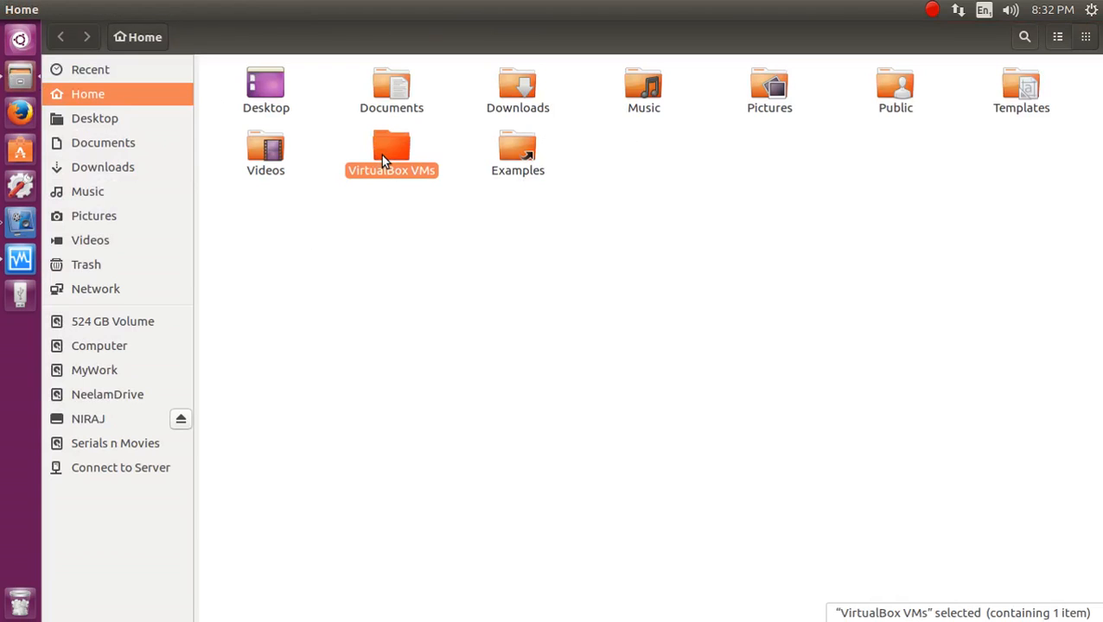
pyautogui.doubleClick(381, 155)
pyautogui.moveTo(383, 157); pyautogui.dragTo(262, 82)
pyautogui.doubleClick(264, 83)
pyautogui.moveTo(463, 198)
pyautogui.mouseDown()
pyautogui.moveTo(140, 90)
pyautogui.moveTo(131, 68)
pyautogui.mouseUp()
# Close Files, set the disk to 12.00 GB dynamically allocated VDI, and create it.
pyautogui.click(10, 10)
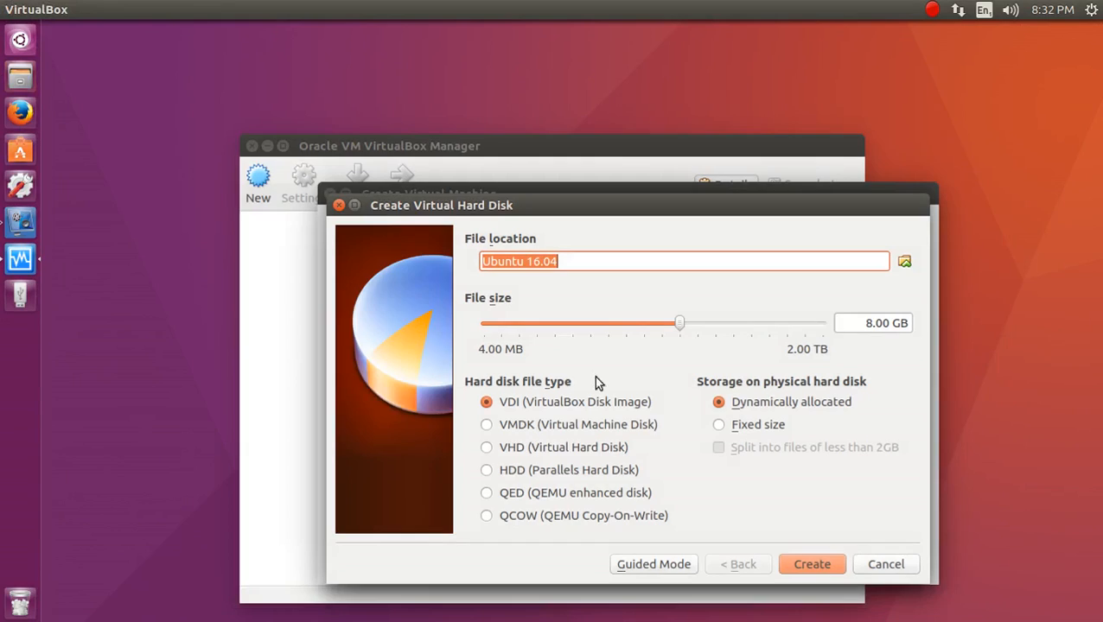
pyautogui.moveTo(851, 326); pyautogui.dragTo(782, 276)
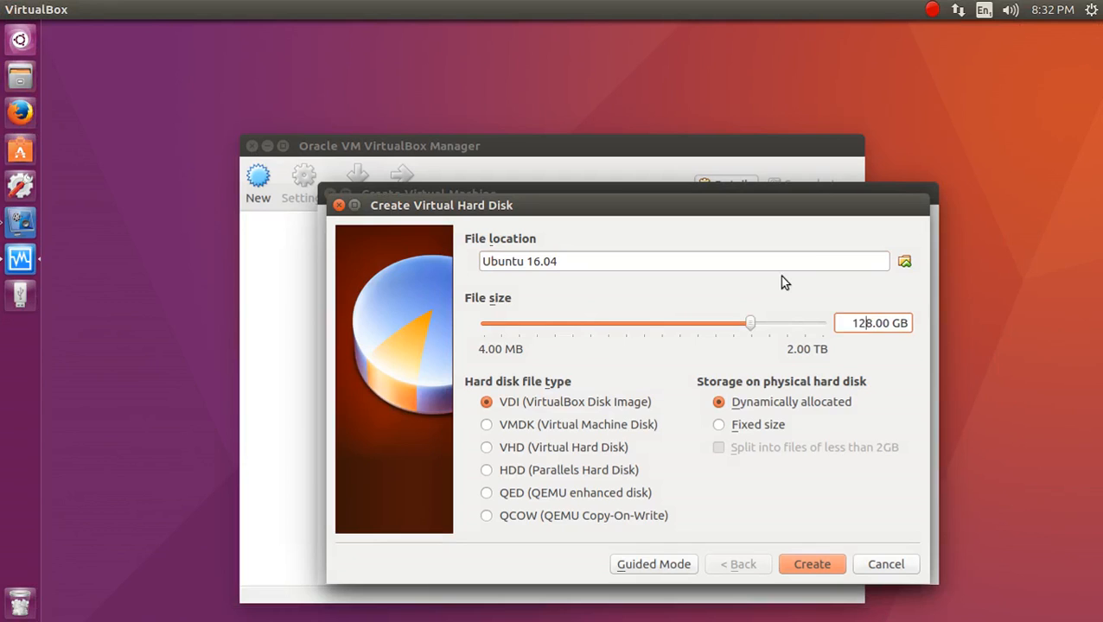
pyautogui.press('Delete')
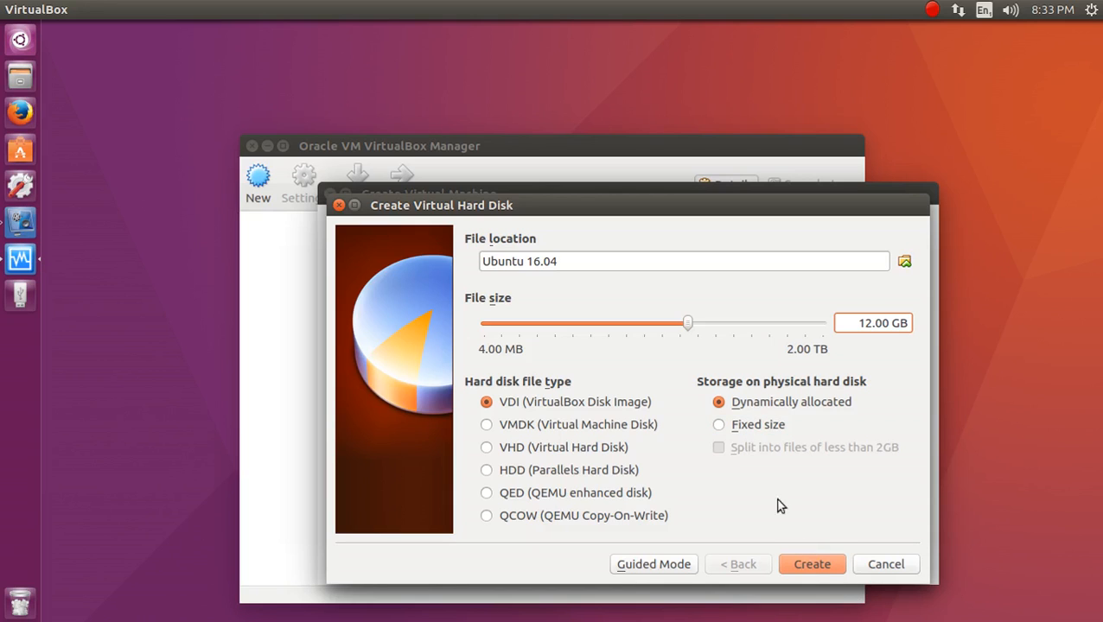
pyautogui.click(767, 405)
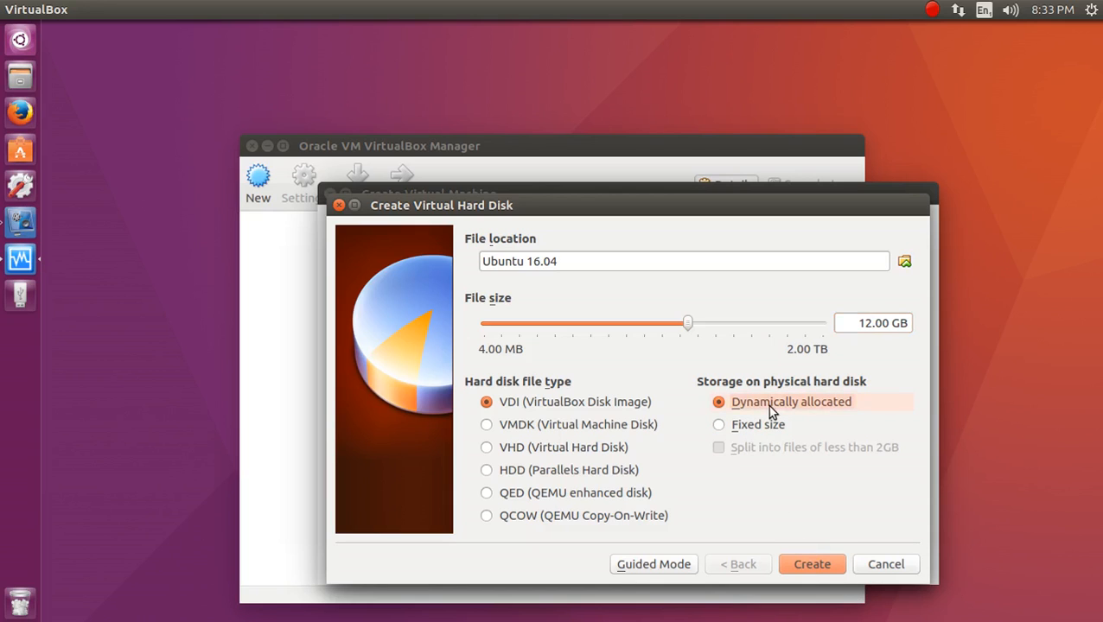
pyautogui.click(802, 567)
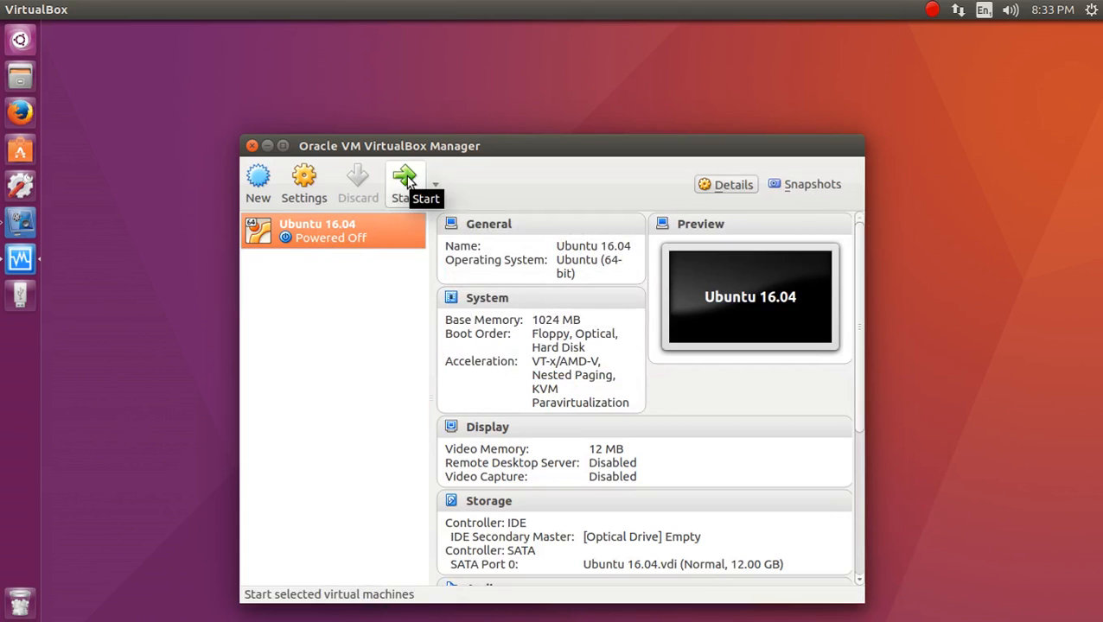
# Start the Ubuntu 16.04 virtual machine.
pyautogui.click(17, 259)
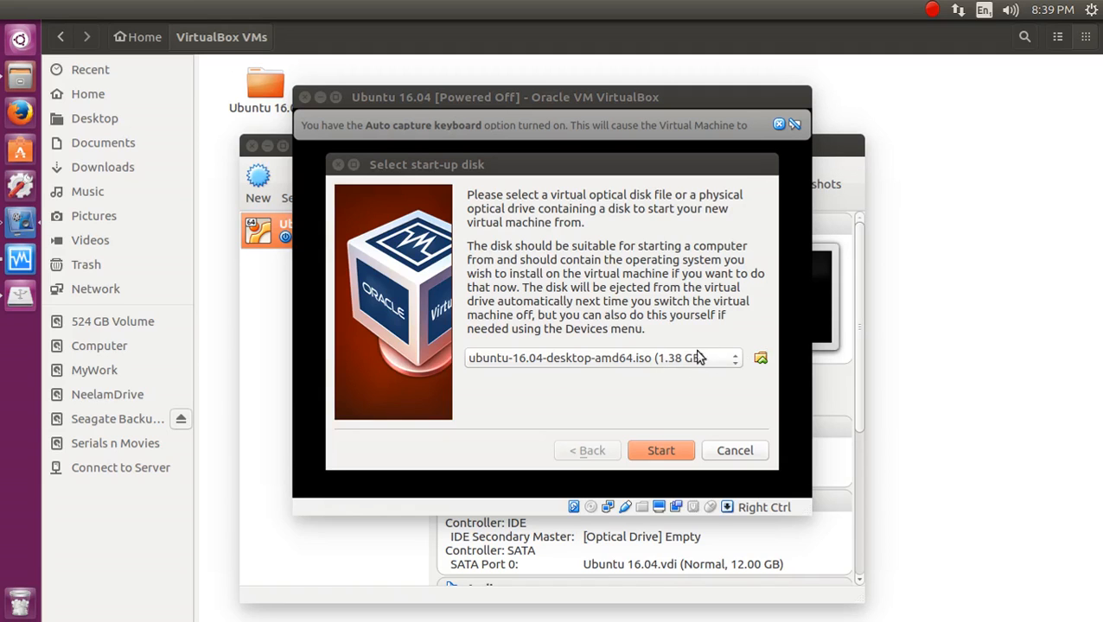
# Choose ubuntu-16.04-desktop-amd64.iso from Seagate Backup Plus Drive > LinuxOS as the start-up disk.
pyautogui.click(760, 362)
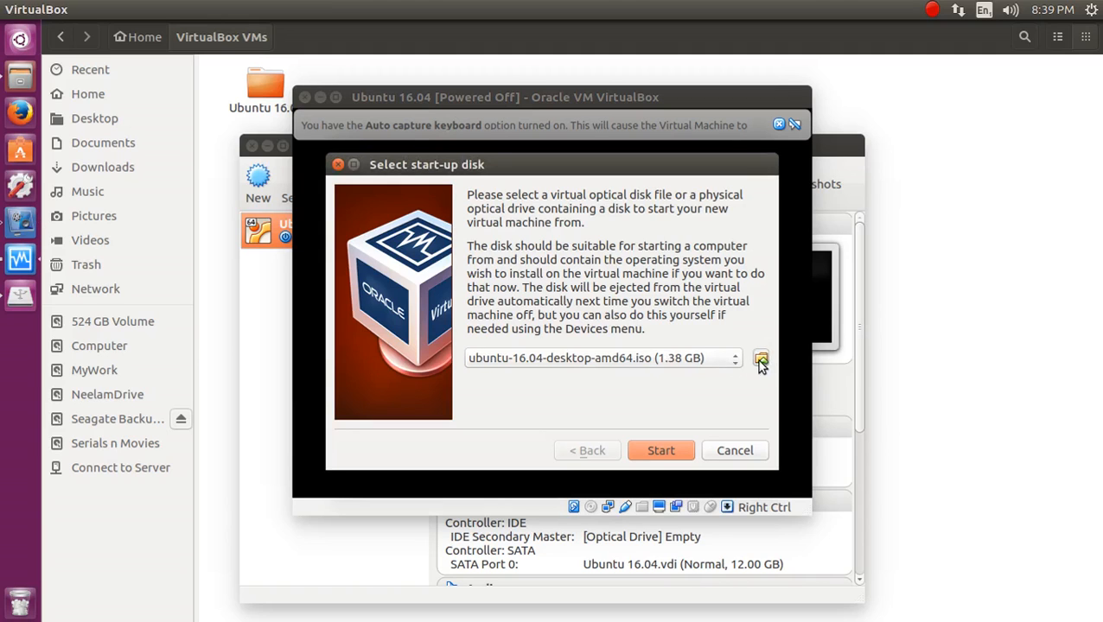
pyautogui.click(760, 361)
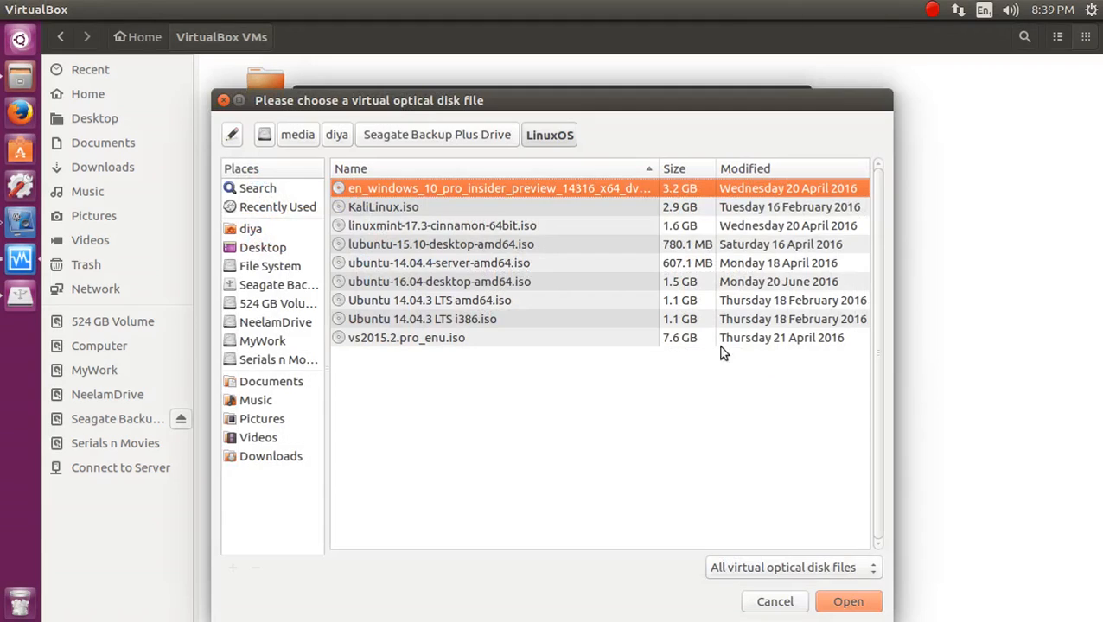
pyautogui.click(278, 287)
pyautogui.click(387, 305)
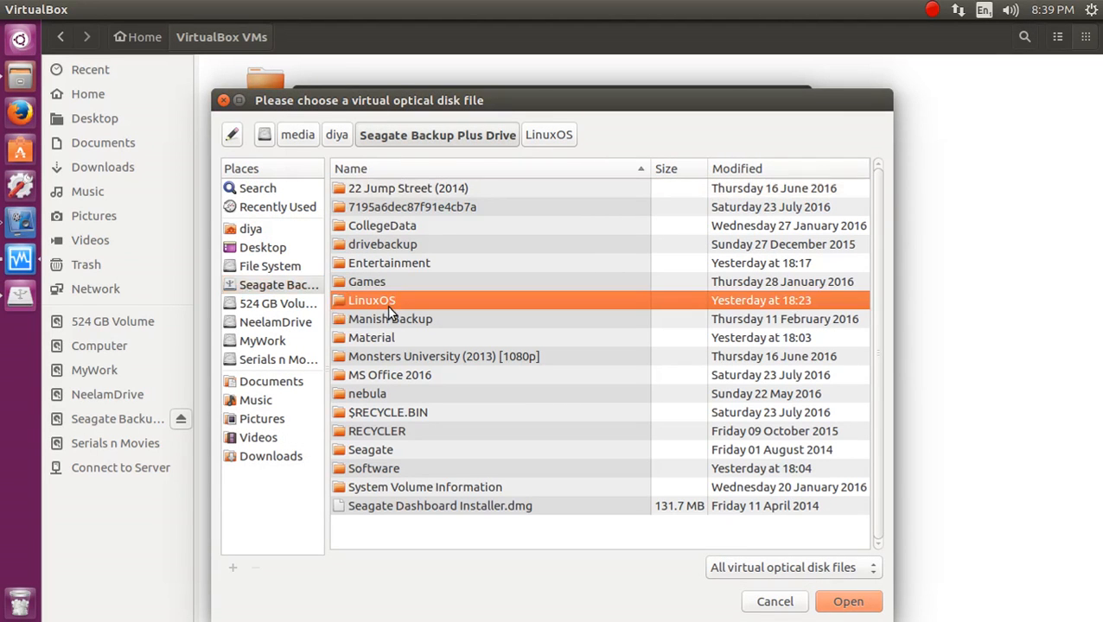
pyautogui.doubleClick(387, 306)
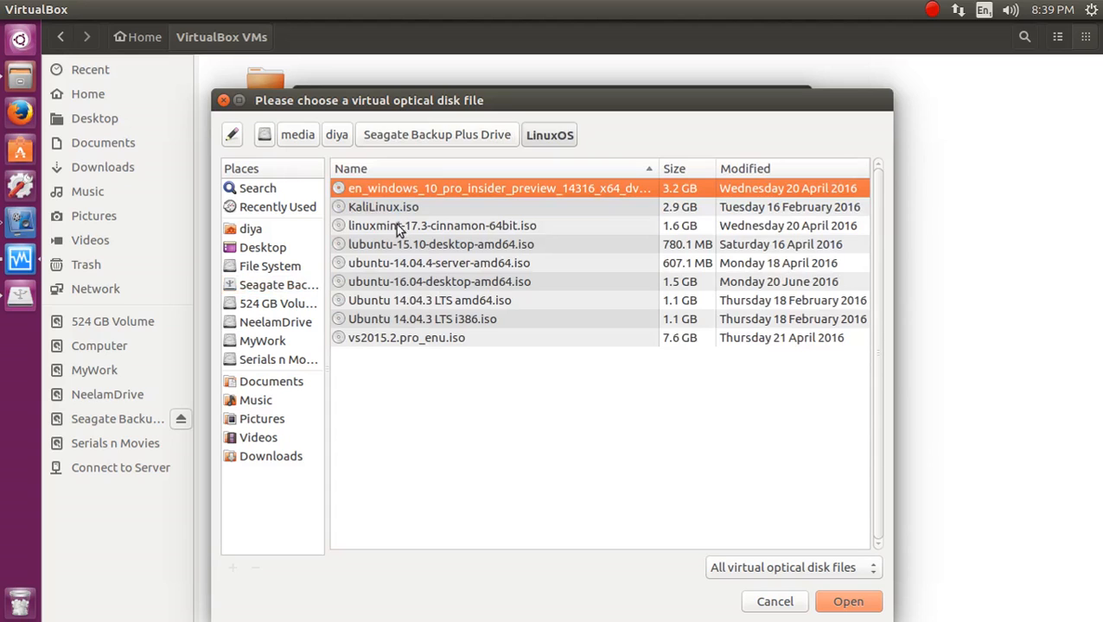
pyautogui.click(425, 283)
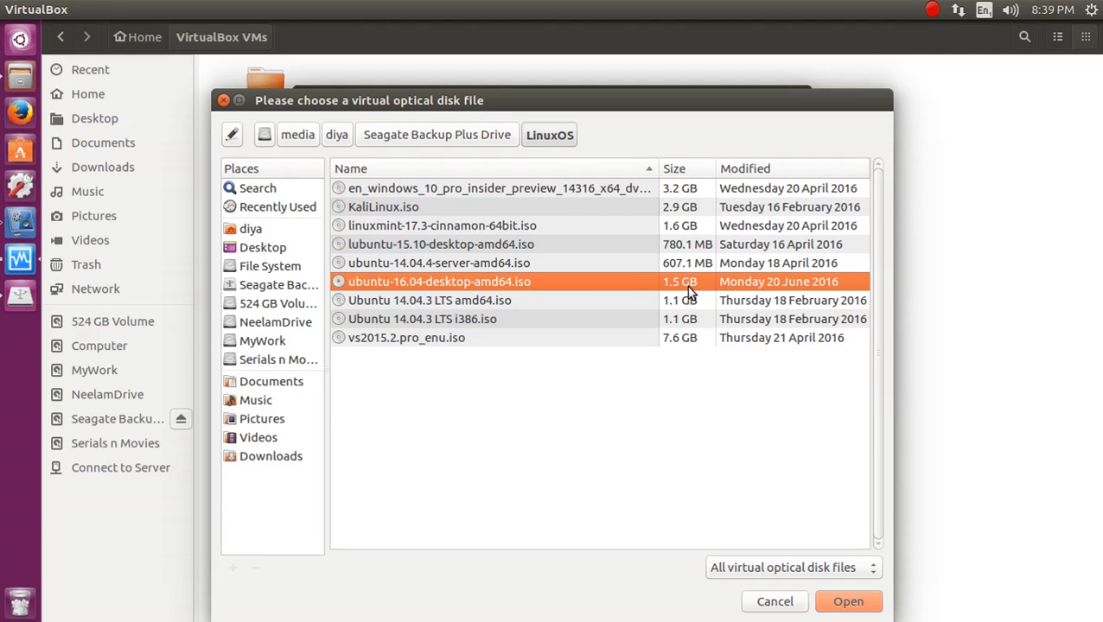
pyautogui.press('Return')
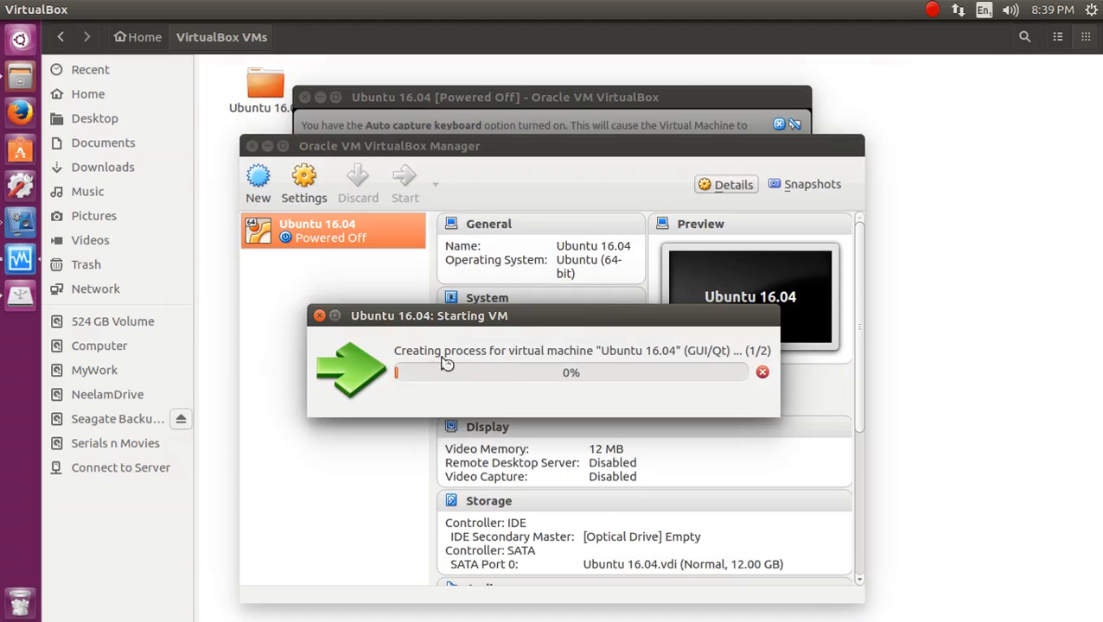
# Boot the VM from the selected ISO and give the running VM focus.
pyautogui.click(20, 258)
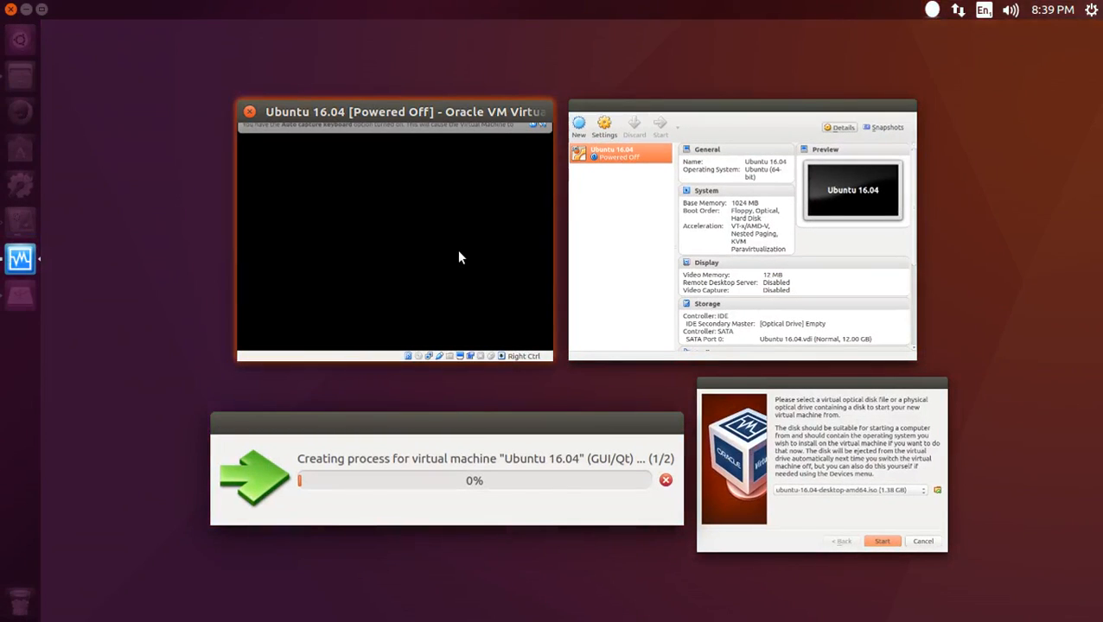
pyautogui.click(458, 251)
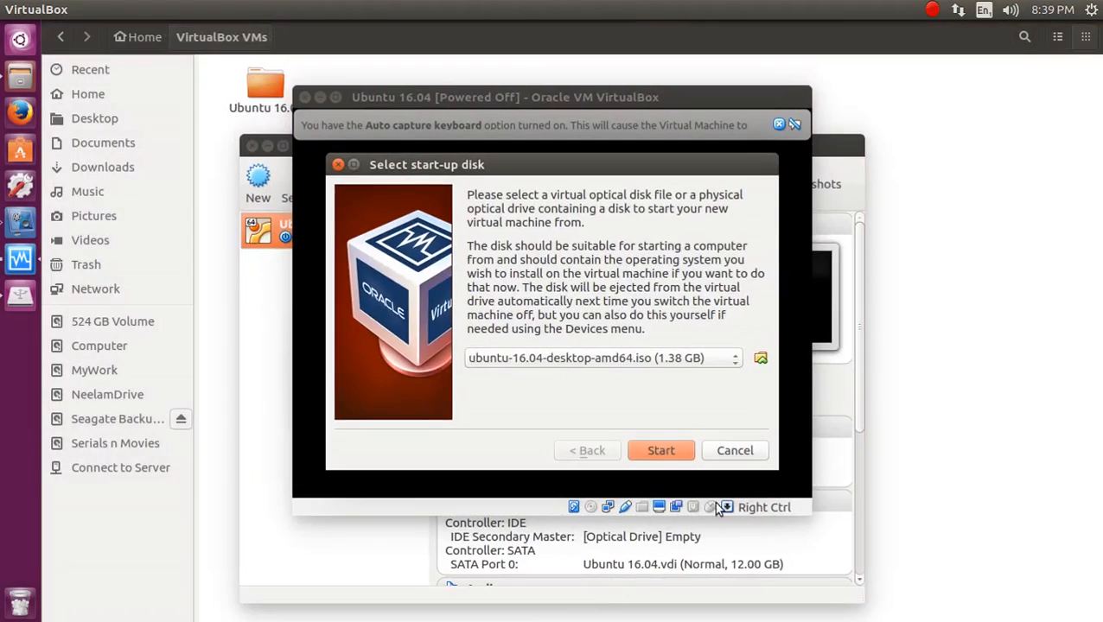
pyautogui.click(662, 452)
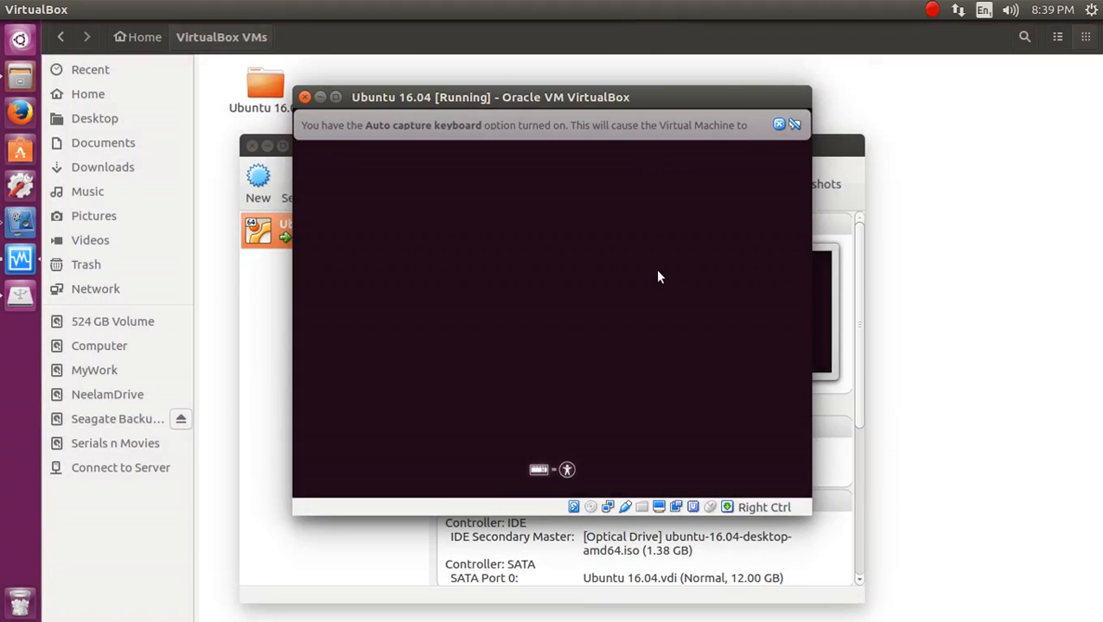
pyautogui.click(657, 279)
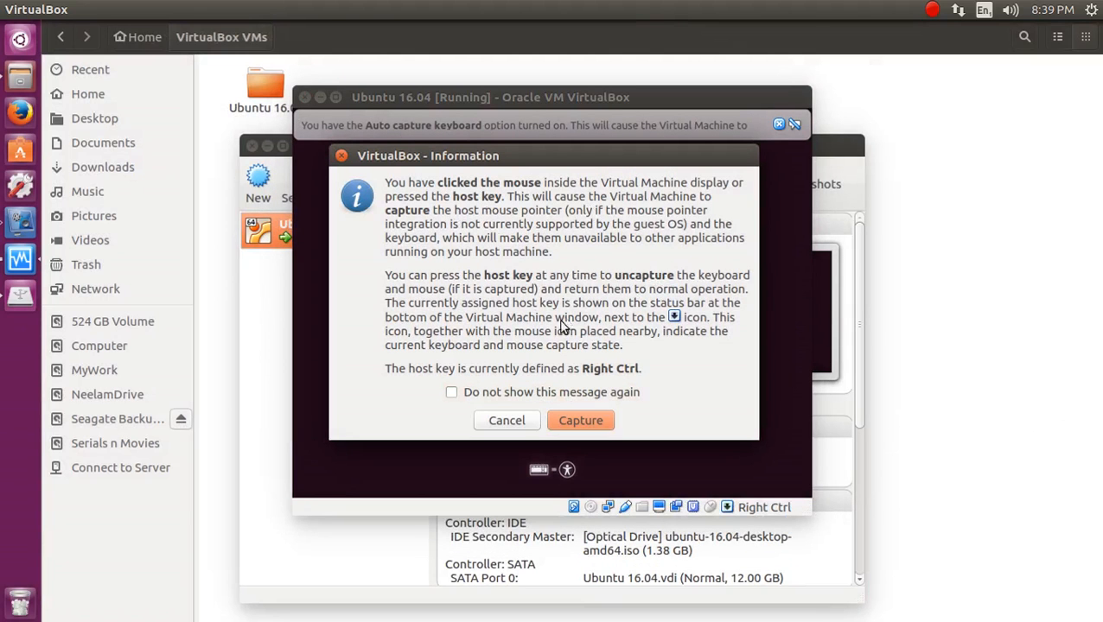
# Let the VM capture the mouse and choose Try Ubuntu on the Welcome screen.
pyautogui.click(581, 423)
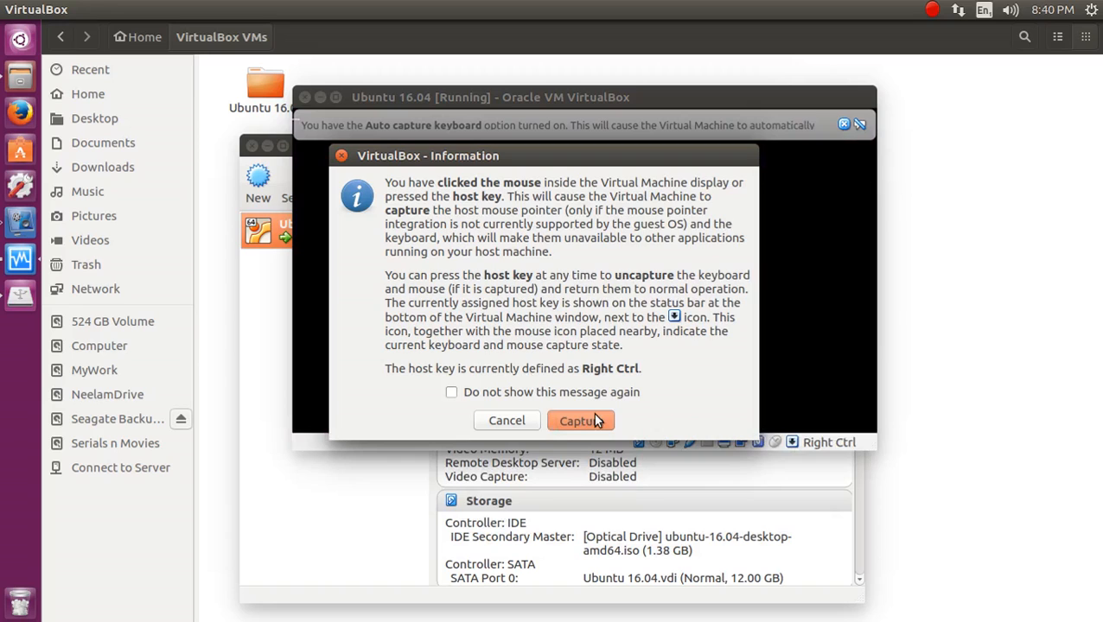
pyautogui.click(594, 421)
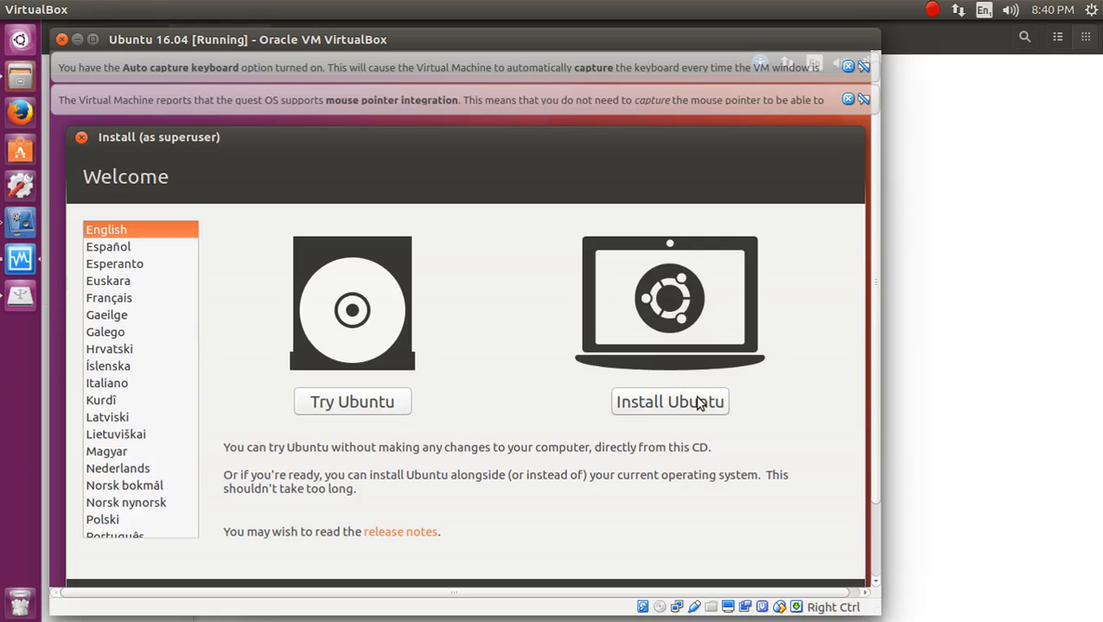
pyautogui.click(339, 410)
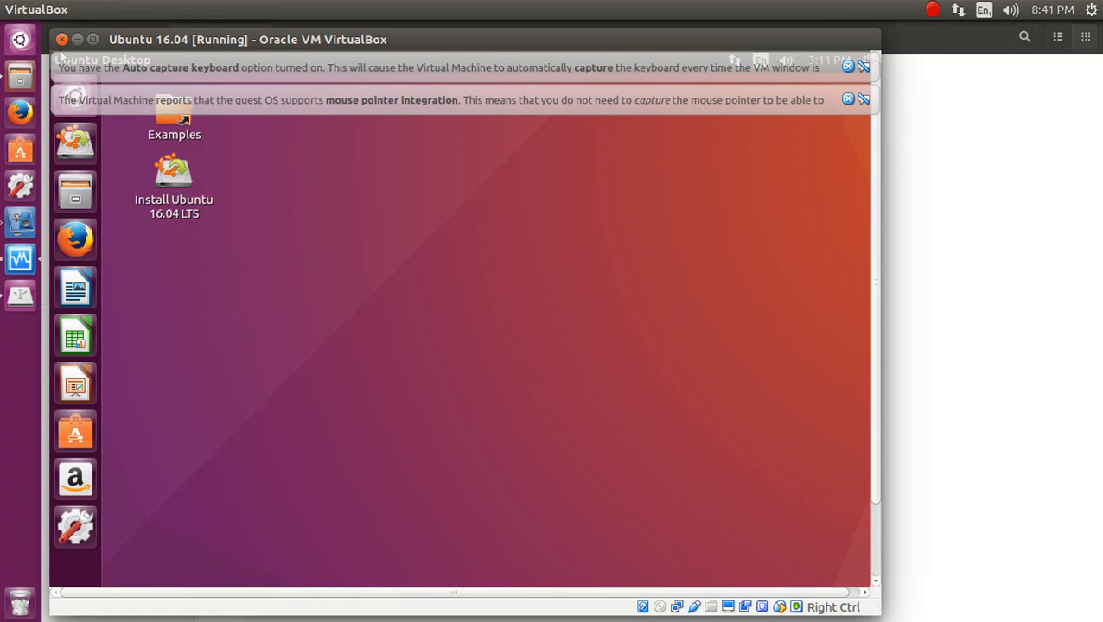
pyautogui.press('super')
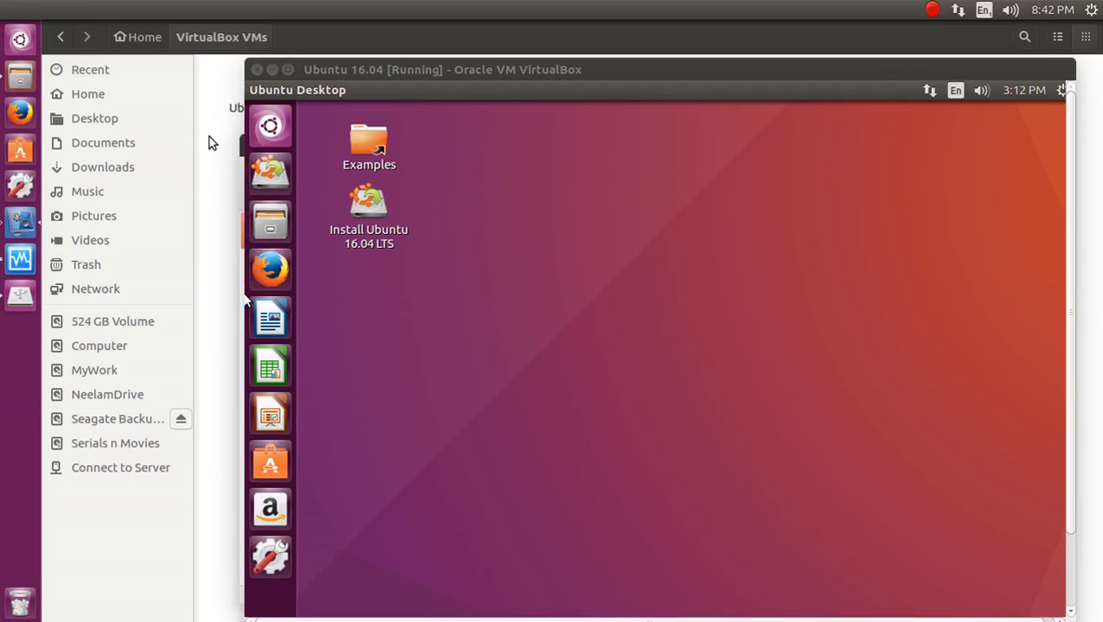
pyautogui.click(268, 130)
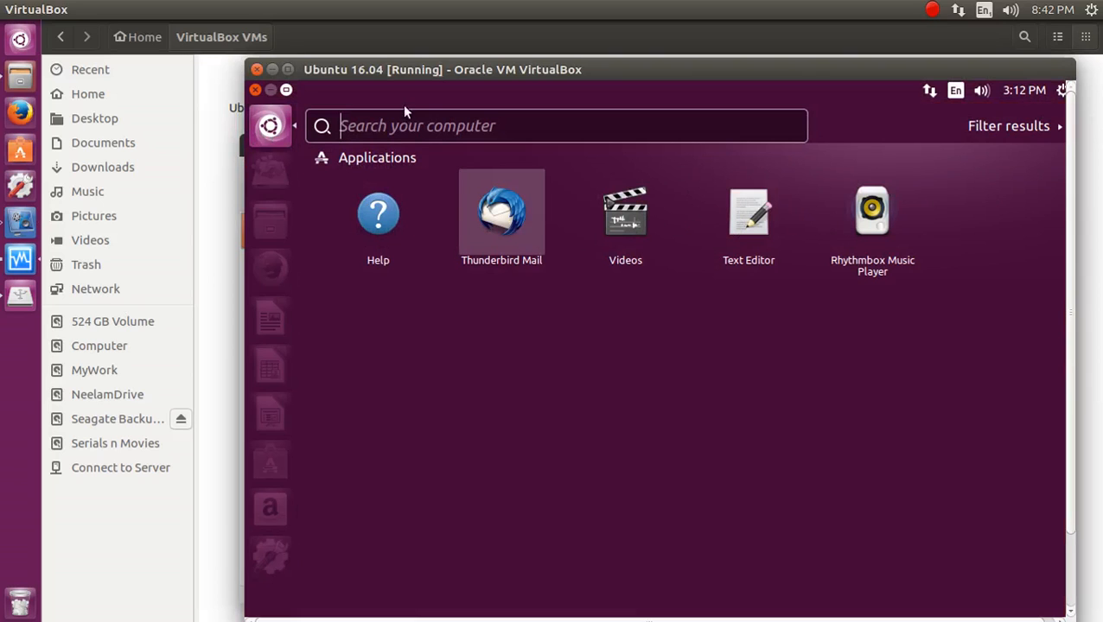
pyautogui.click(270, 127)
pyautogui.click(270, 127)
pyautogui.click(439, 128)
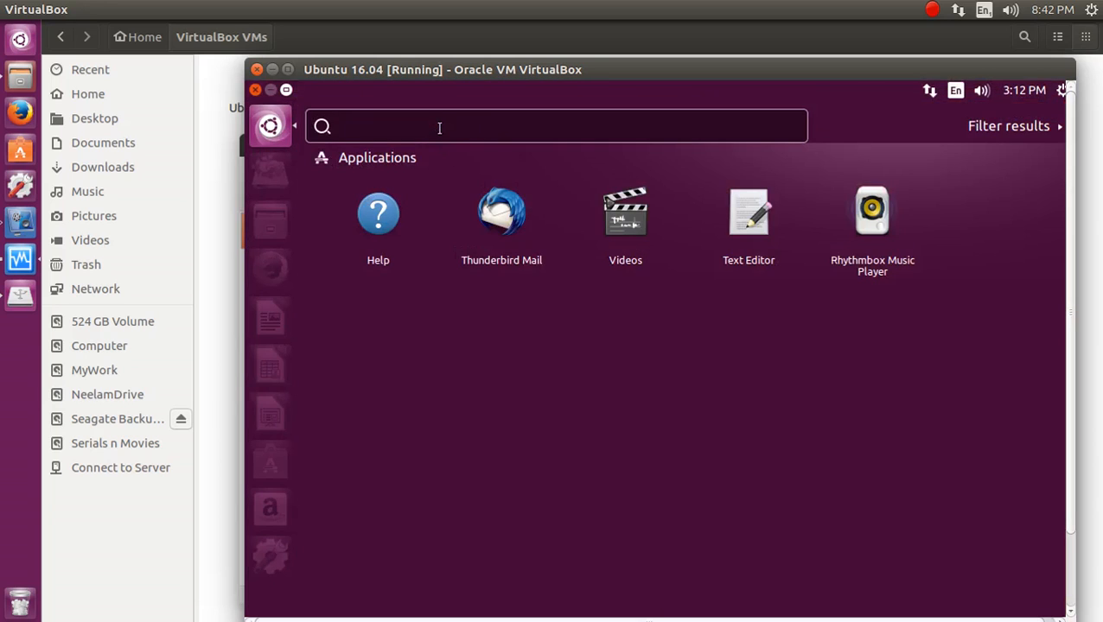
pyautogui.write('disk')
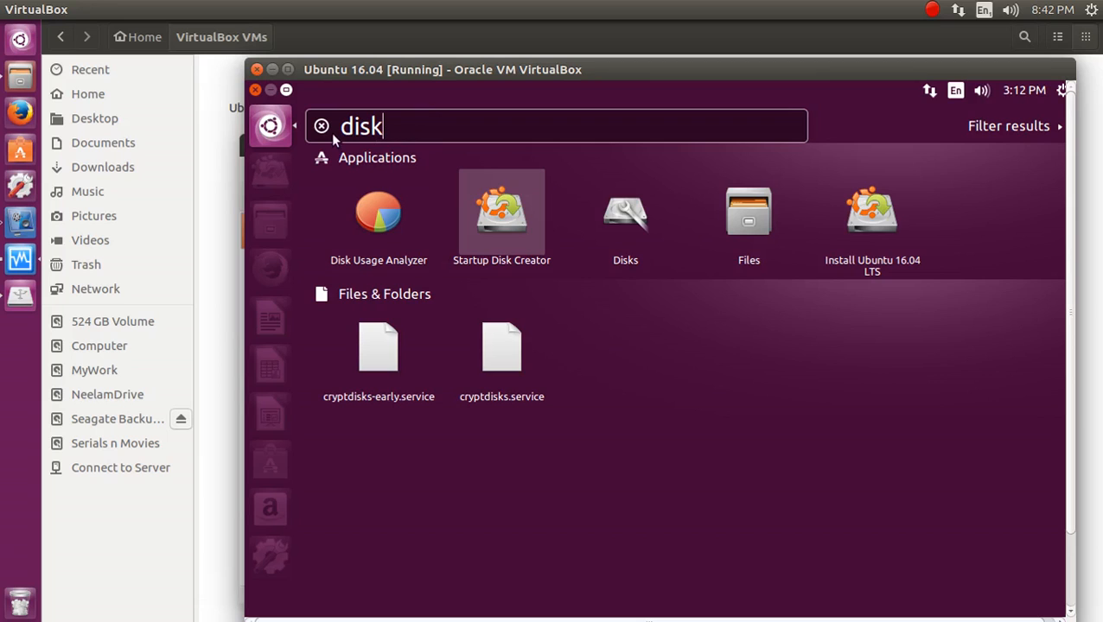
pyautogui.press('Escape')
pyautogui.click(385, 247)
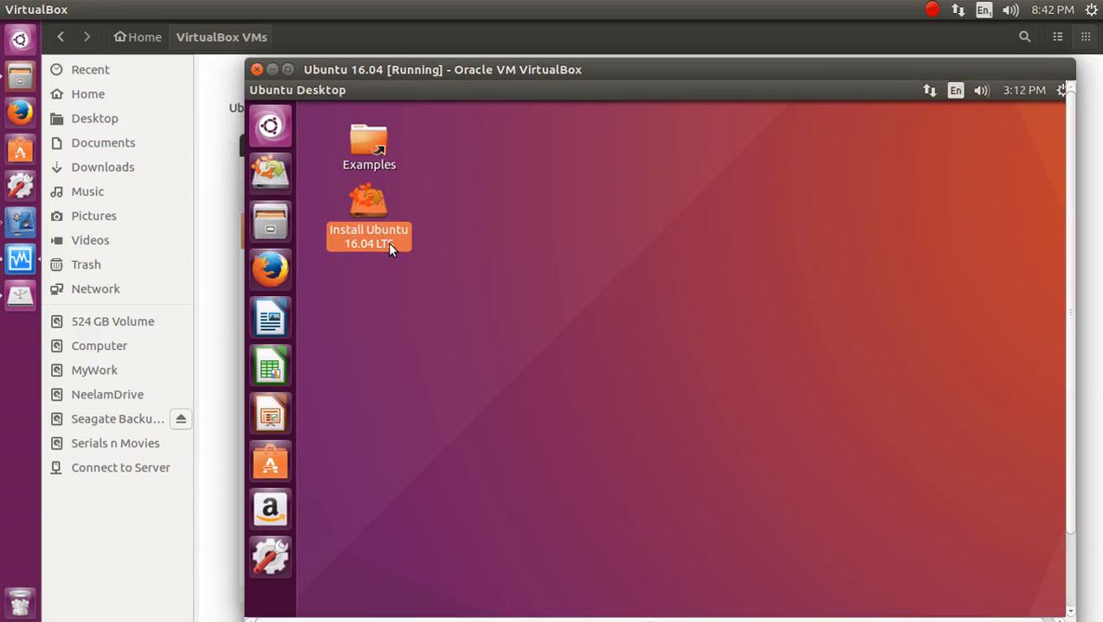
# Launch the Ubuntu 16.04 LTS installer full-screen and continue past the Welcome page with English.
pyautogui.doubleClick(389, 242)
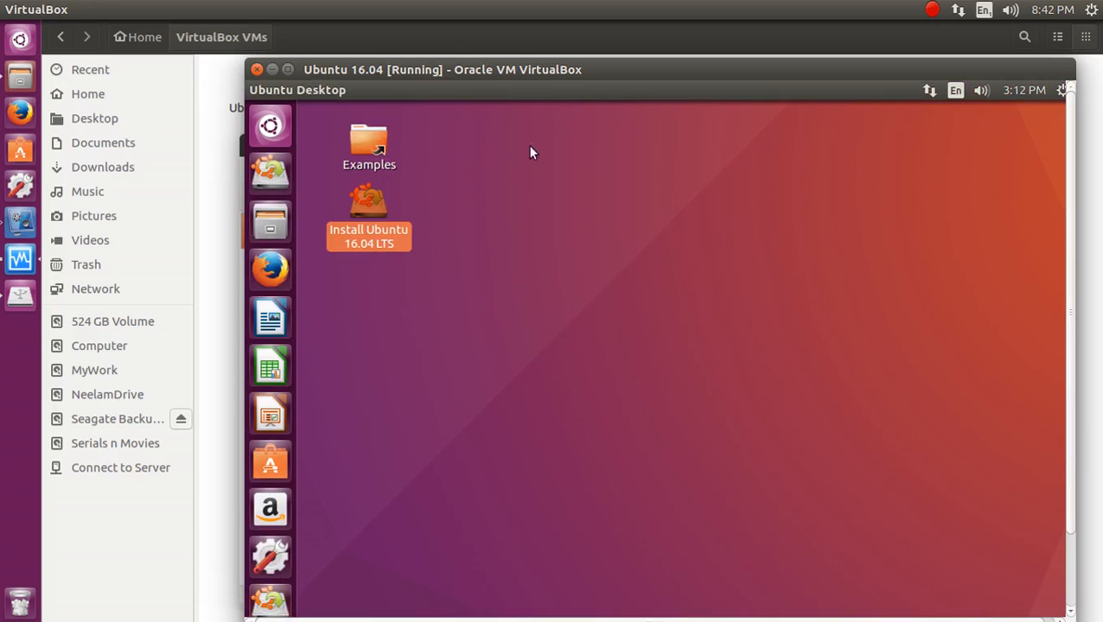
pyautogui.doubleClick(639, 72)
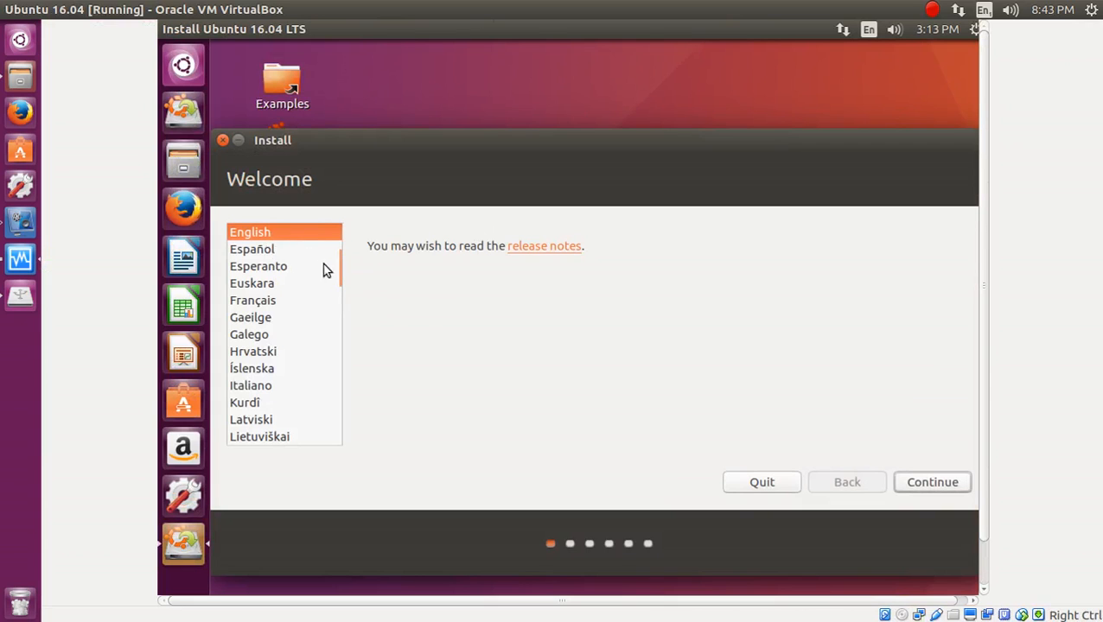
pyautogui.click(337, 313)
pyautogui.moveTo(337, 312); pyautogui.dragTo(340, 254)
pyautogui.click(942, 483)
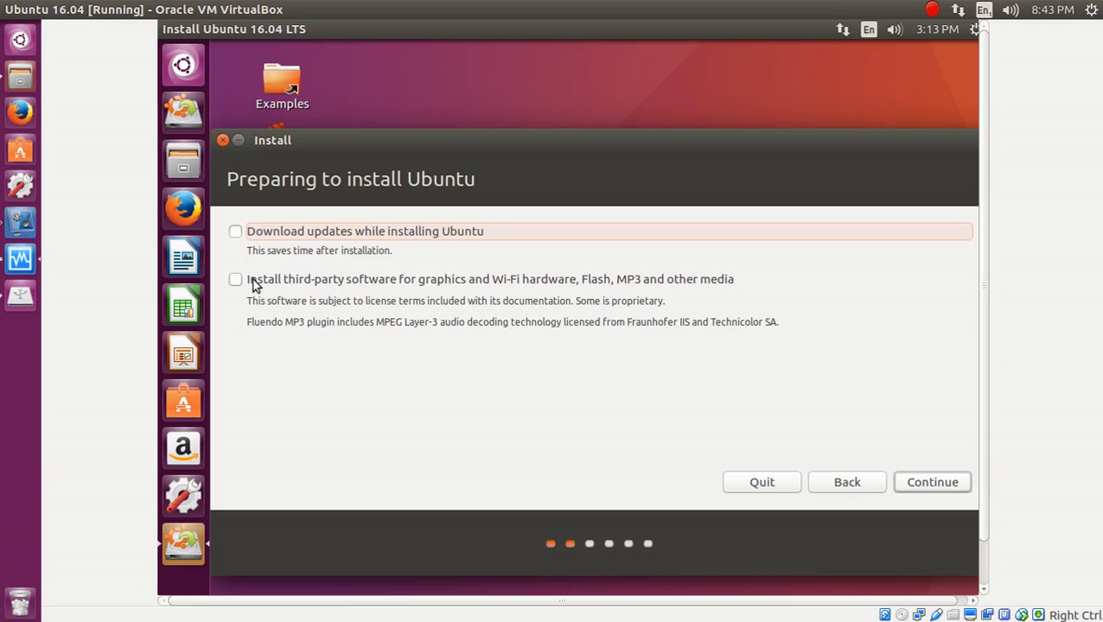
# Continue past Preparing to install and pick 'Something else' as the installation type.
pyautogui.click(919, 483)
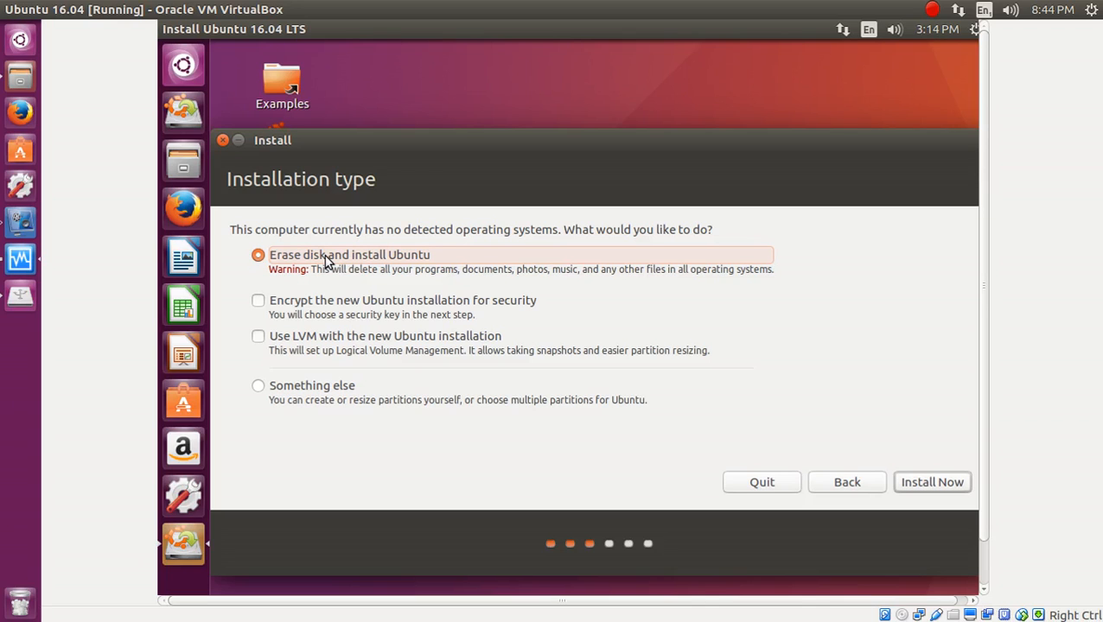
pyautogui.click(326, 394)
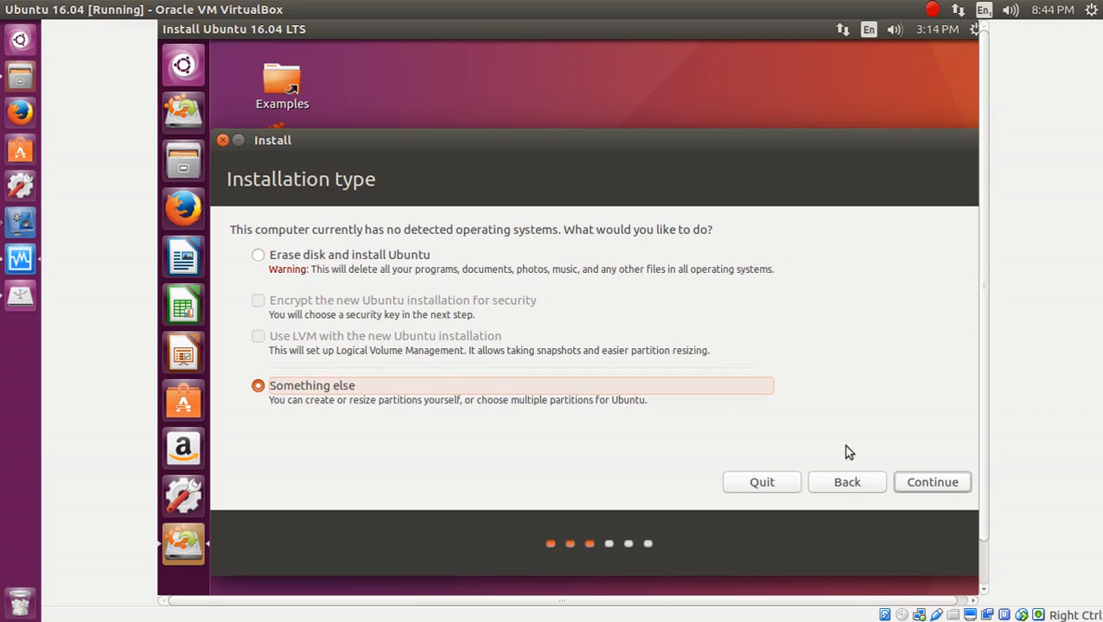
# Reach the manual partition editor with the boot loader on /dev/sda, then un-maximize the VM window.
pyautogui.click(923, 484)
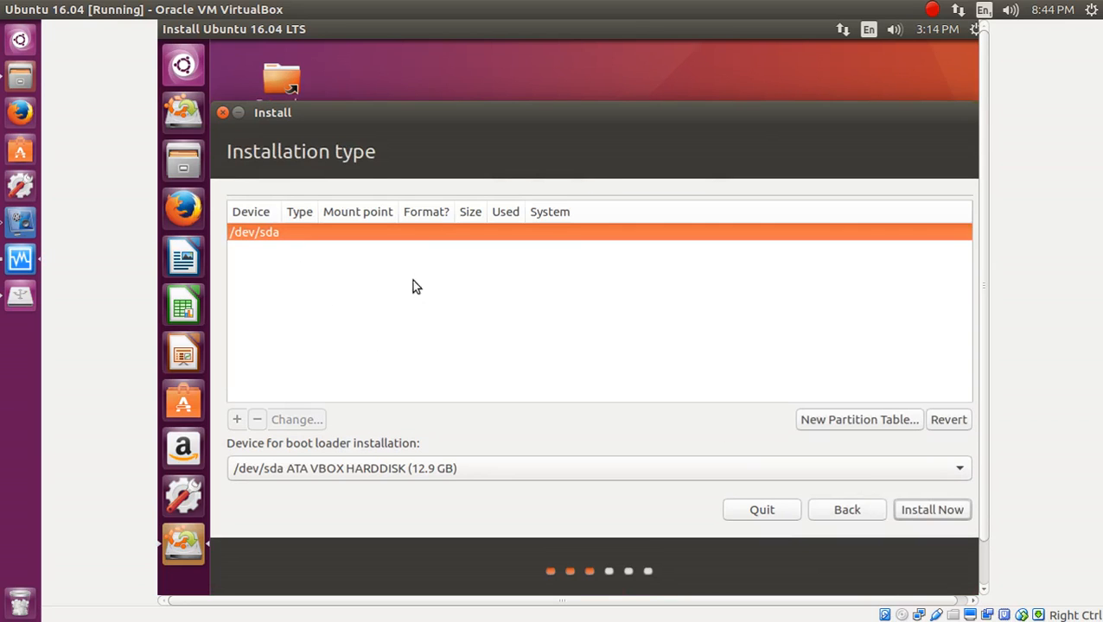
pyautogui.click(430, 475)
pyautogui.click(429, 475)
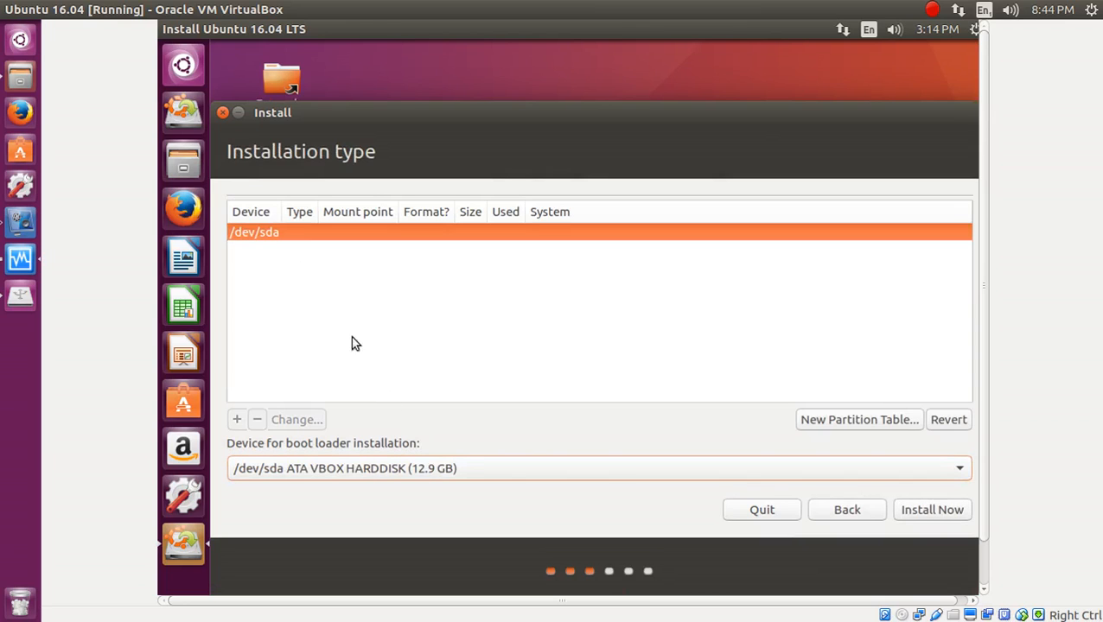
pyautogui.click(312, 292)
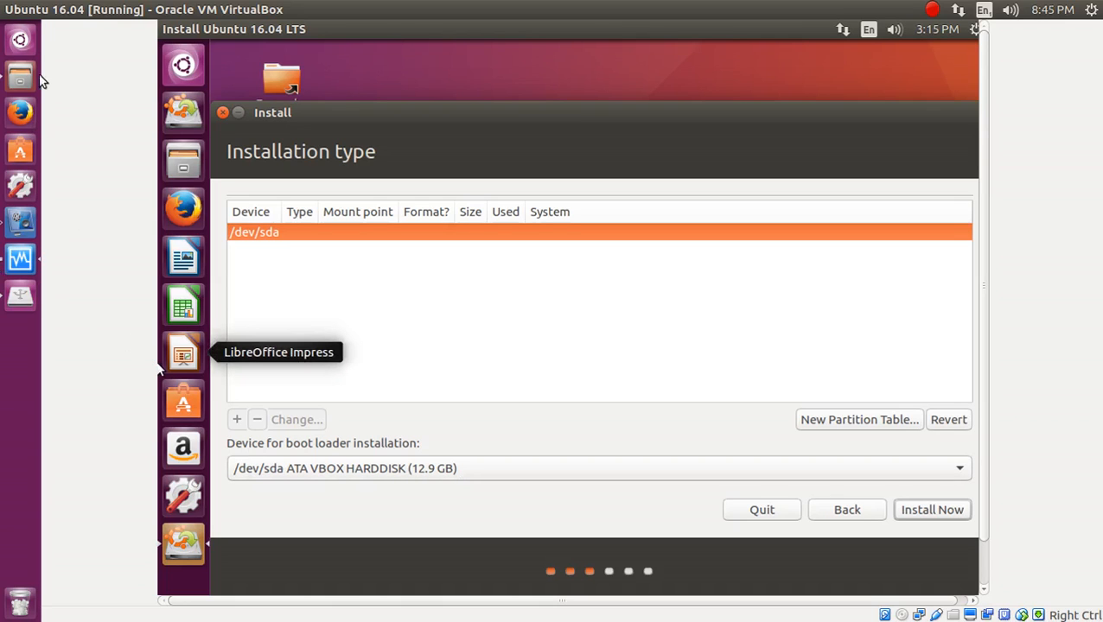
pyautogui.moveTo(436, 18)
pyautogui.moveTo(435, 18); pyautogui.dragTo(807, 57)
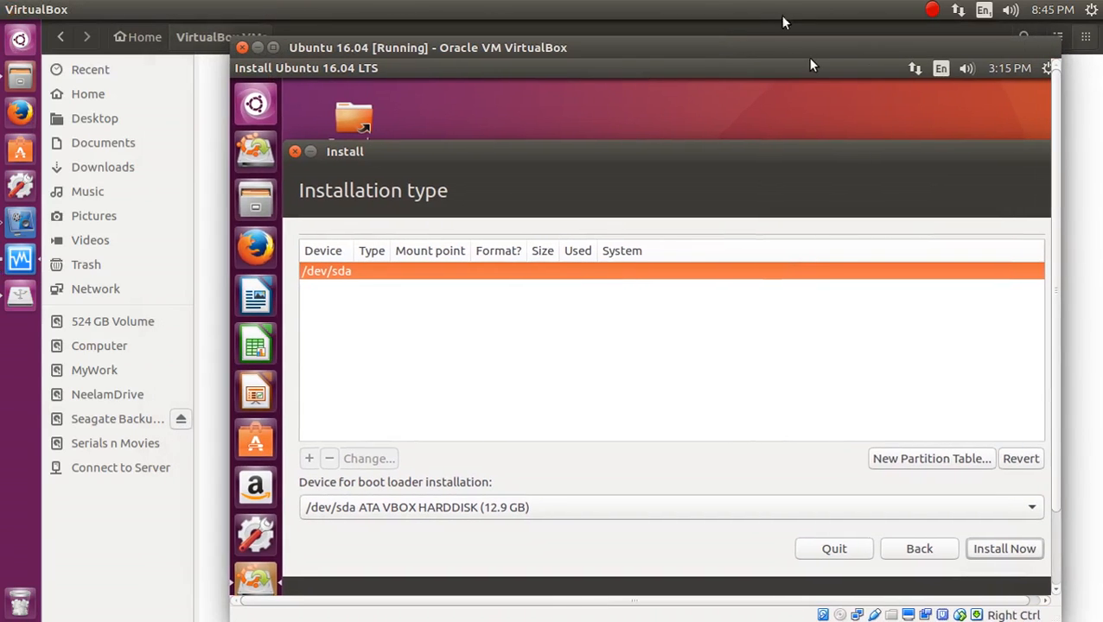
# In Files, open the Ubuntu 16.04 VM folder, select its four items, then return to the VM.
pyautogui.click(207, 267)
pyautogui.click(273, 100)
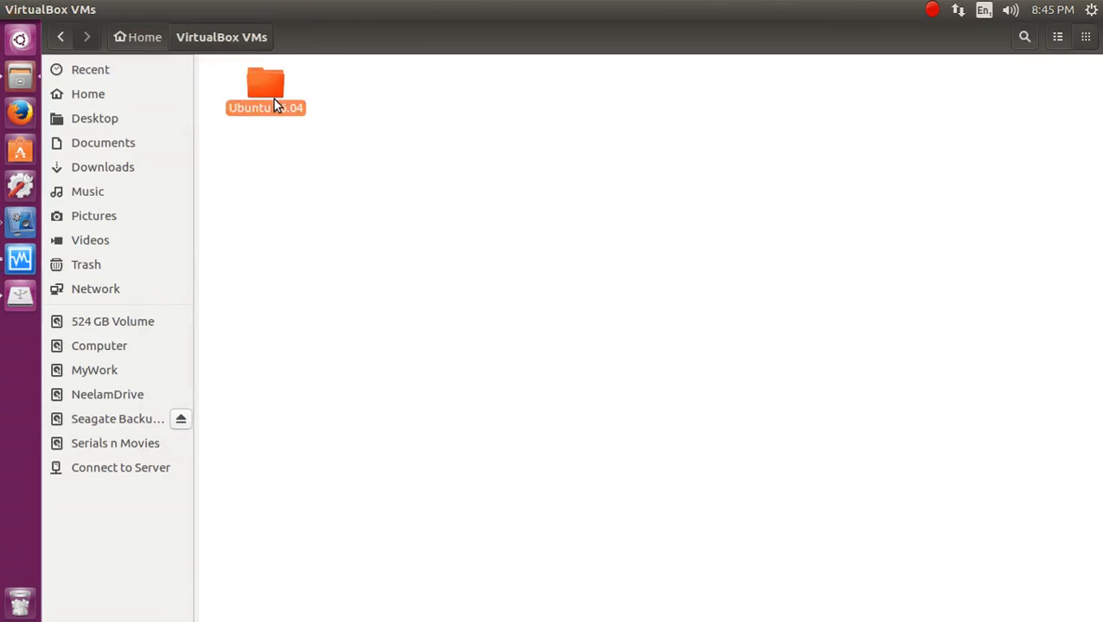
pyautogui.doubleClick(273, 102)
pyautogui.moveTo(887, 246); pyautogui.dragTo(216, 67)
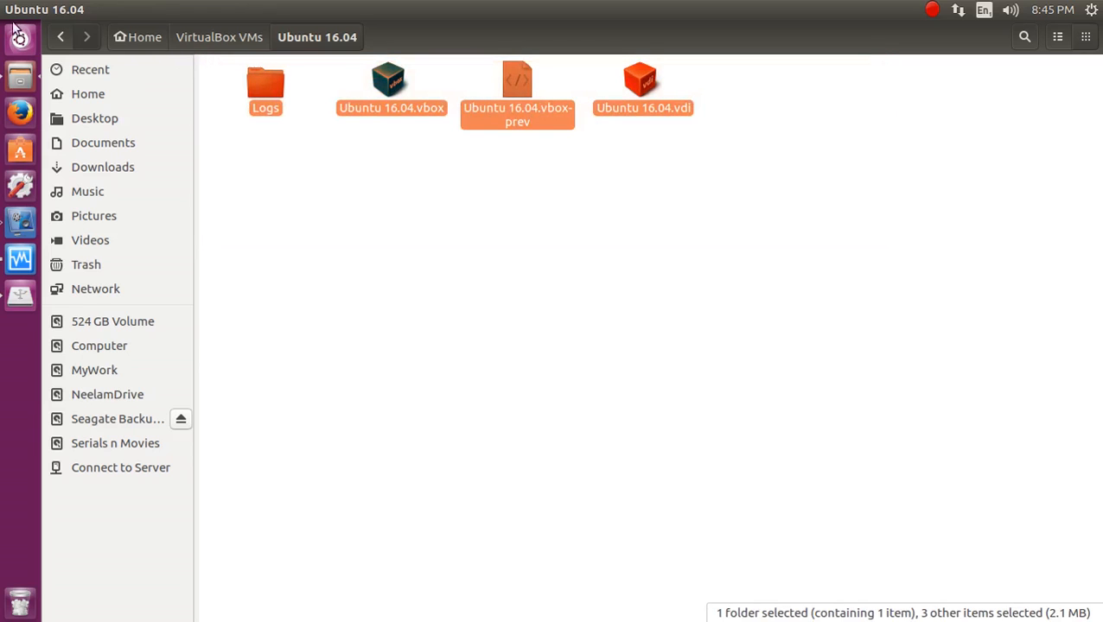
pyautogui.click(19, 261)
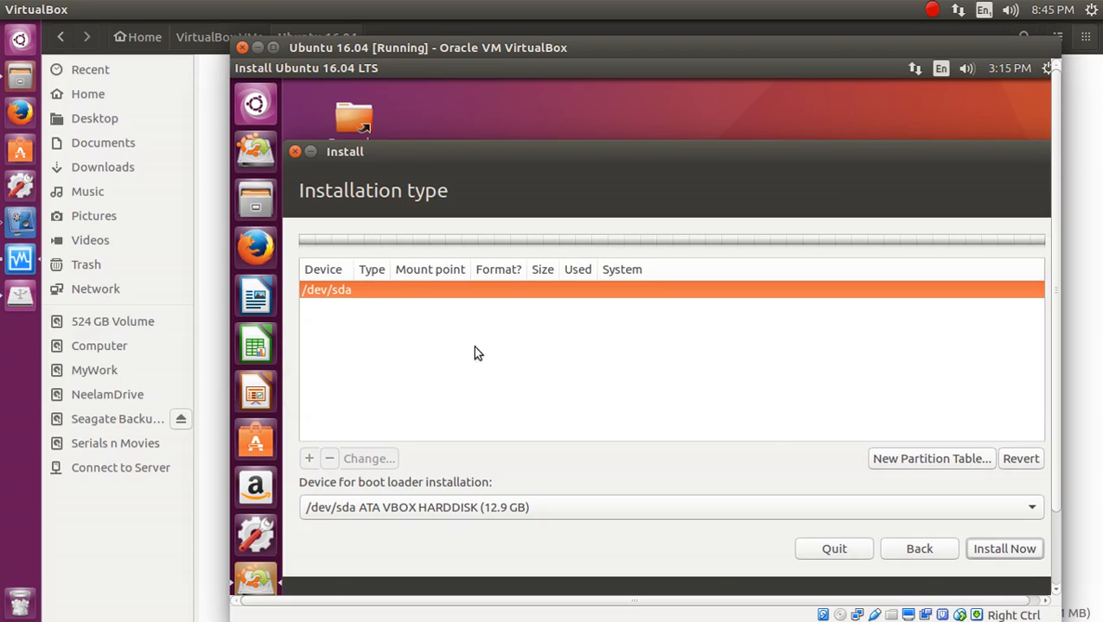
# Create a new empty partition table on /dev/sda and select its 12884 MB free space.
pyautogui.click(906, 467)
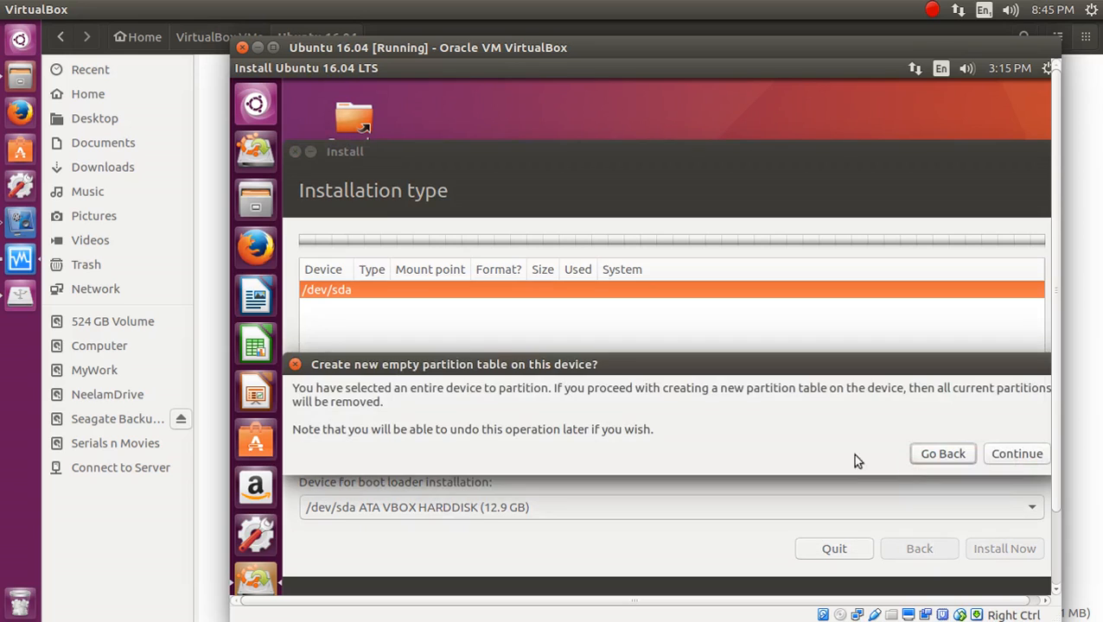
pyautogui.moveTo(879, 364); pyautogui.dragTo(842, 248)
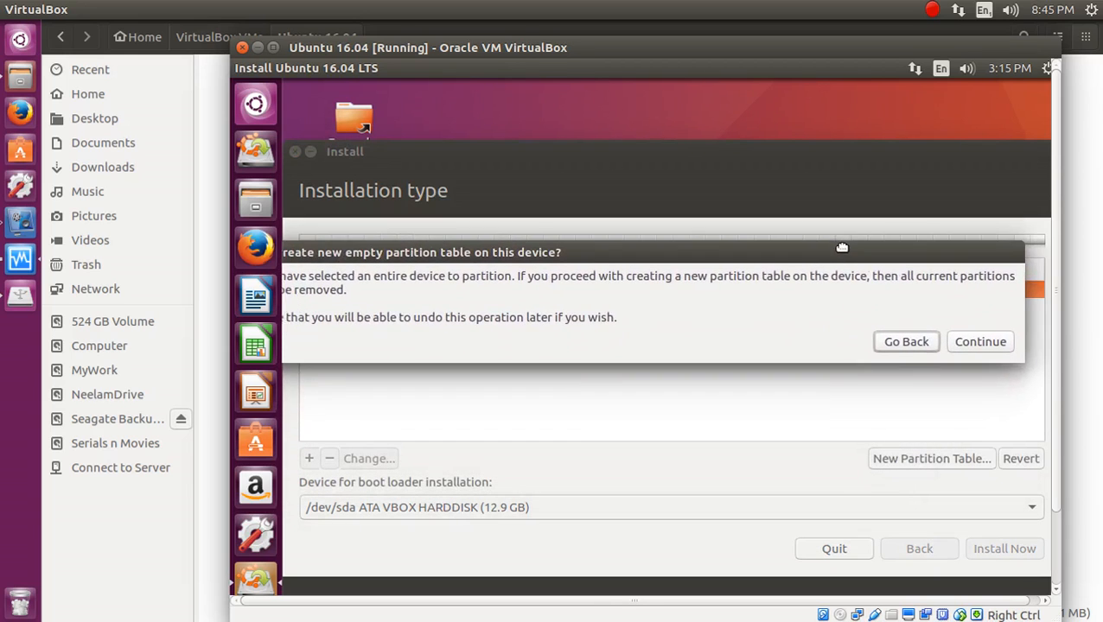
pyautogui.click(998, 346)
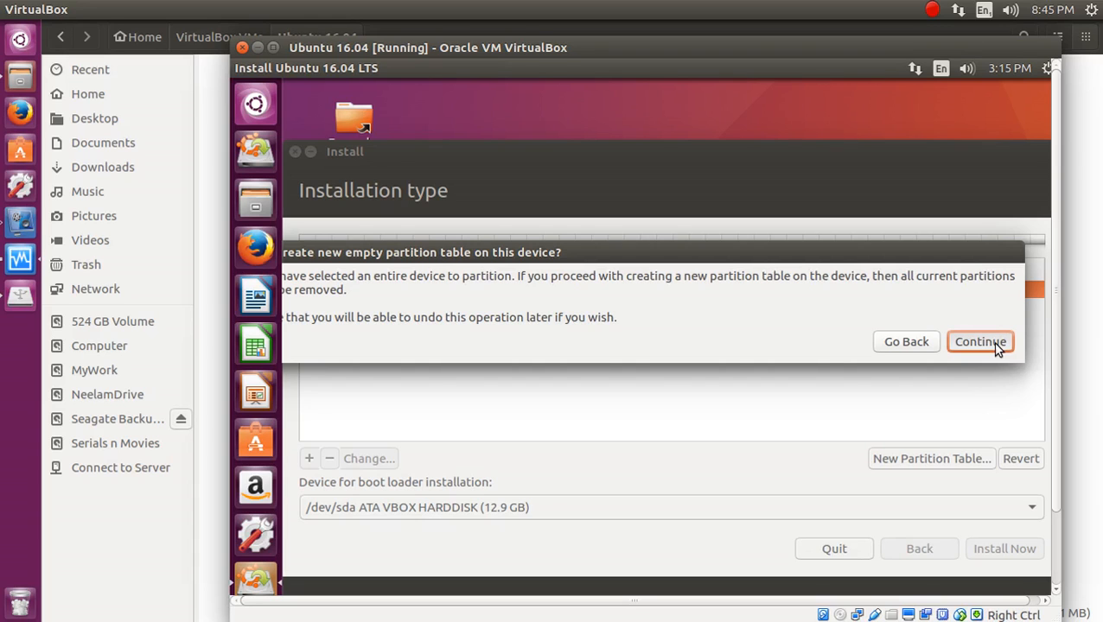
pyautogui.click(996, 343)
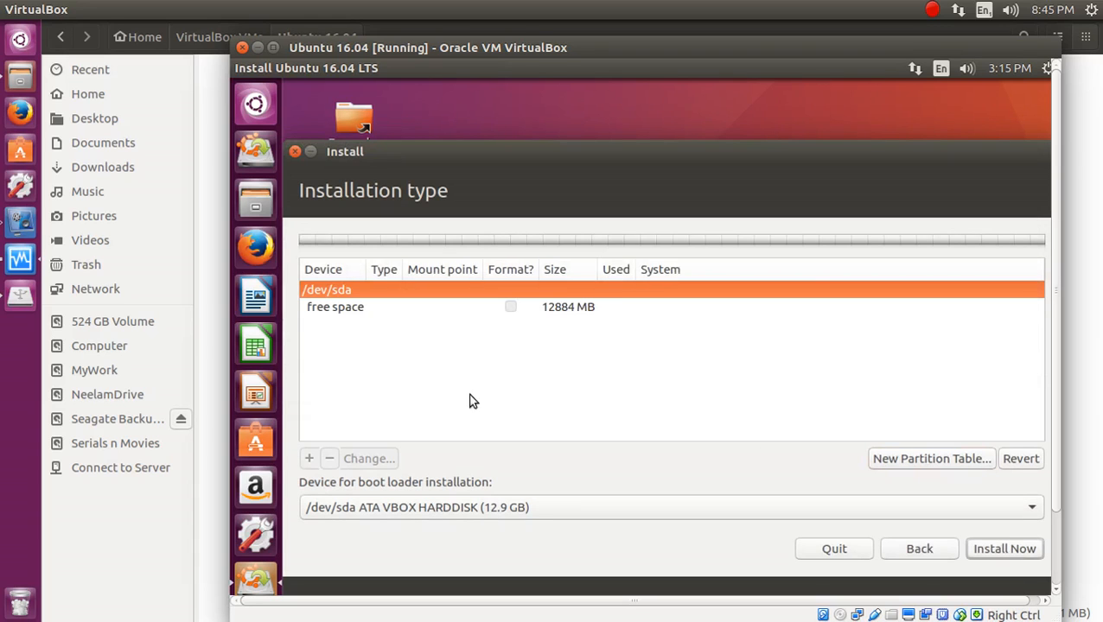
pyautogui.click(401, 318)
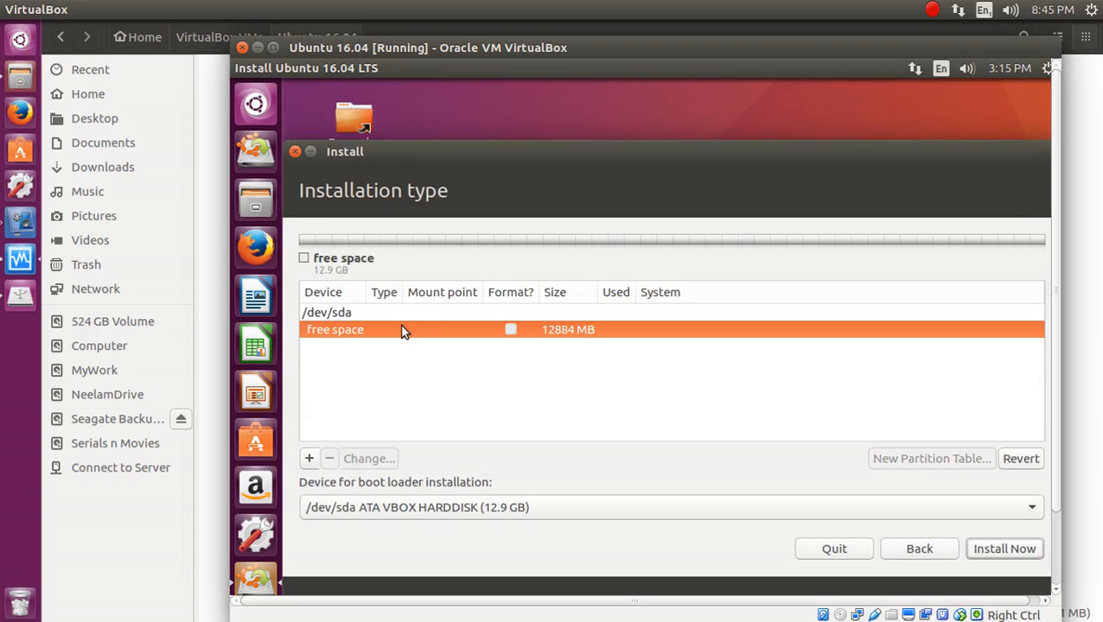
# Add an 800 MB primary partition mounted at /boot.
pyautogui.click(310, 461)
pyautogui.click(705, 304)
pyautogui.moveTo(705, 304); pyautogui.dragTo(763, 298)
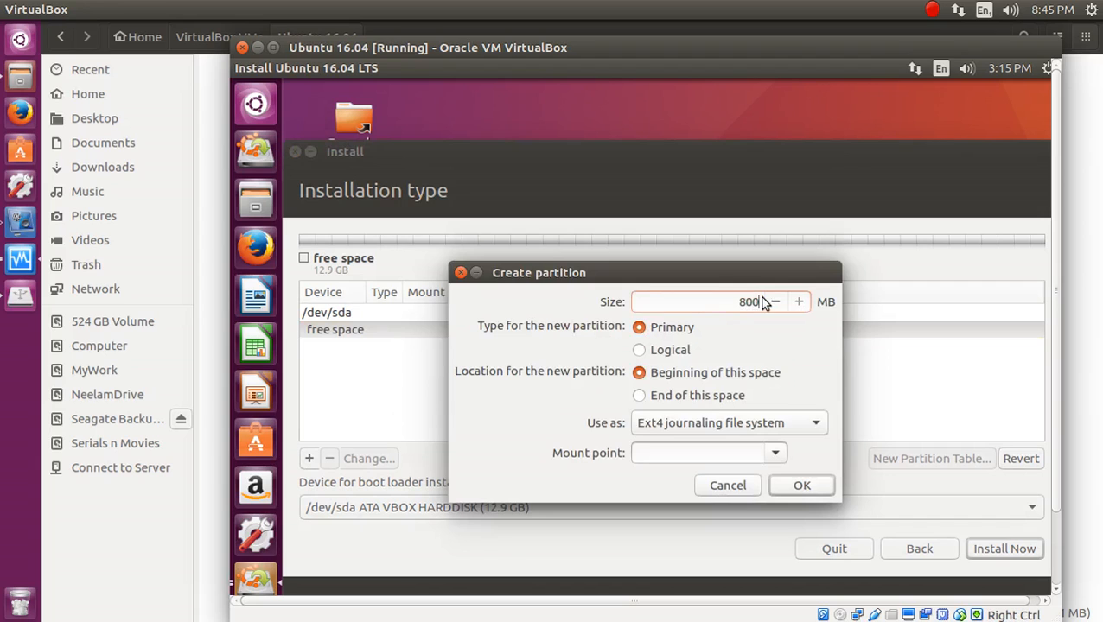
pyautogui.click(775, 453)
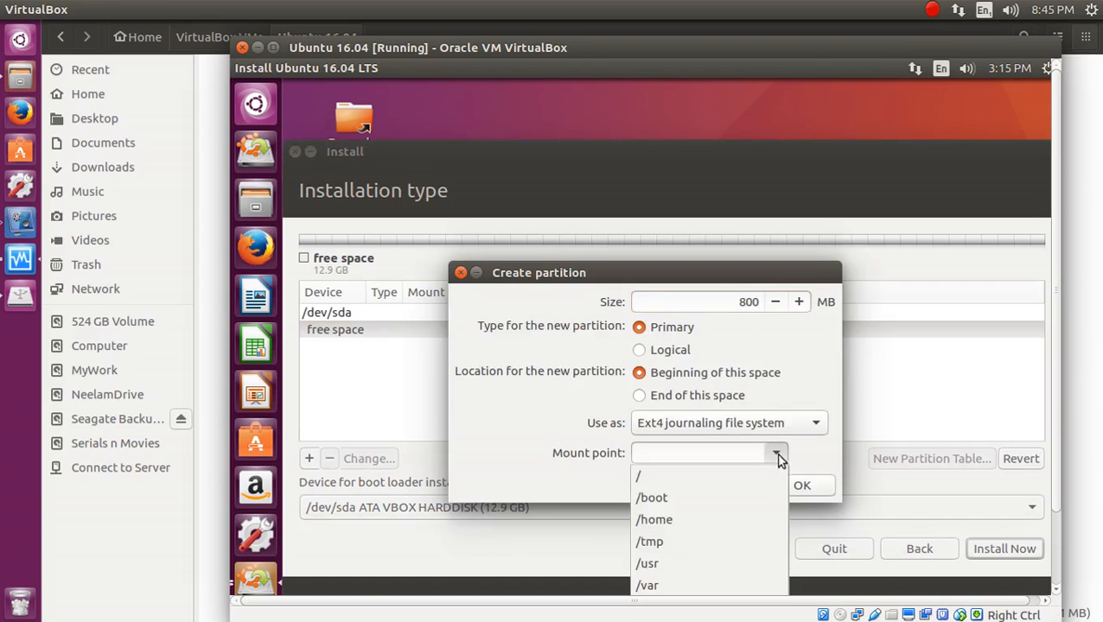
pyautogui.click(732, 498)
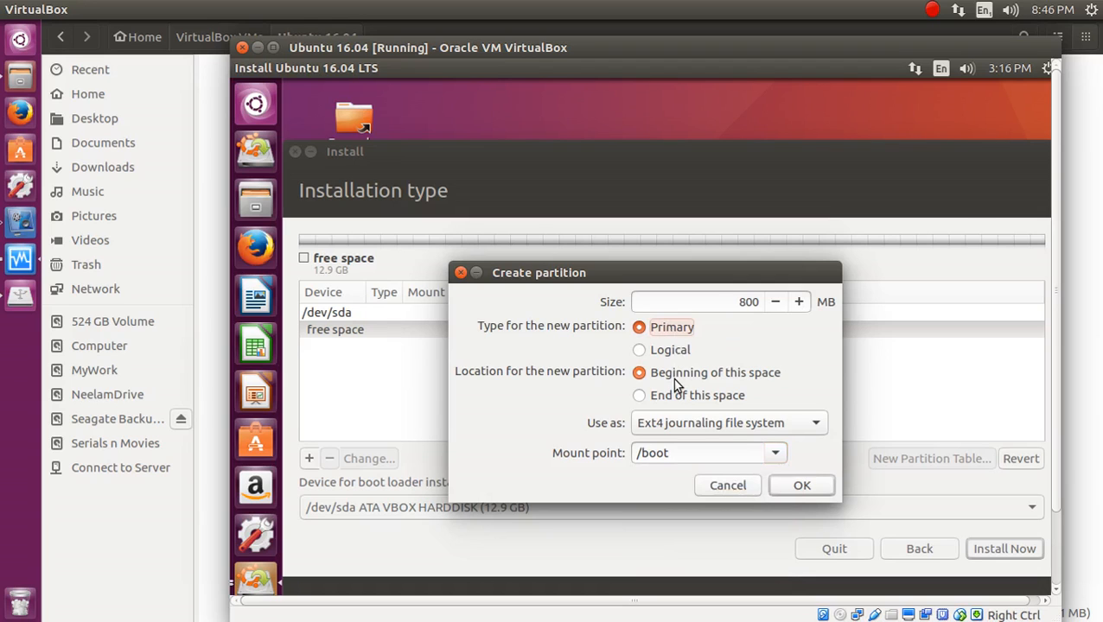
pyautogui.click(802, 486)
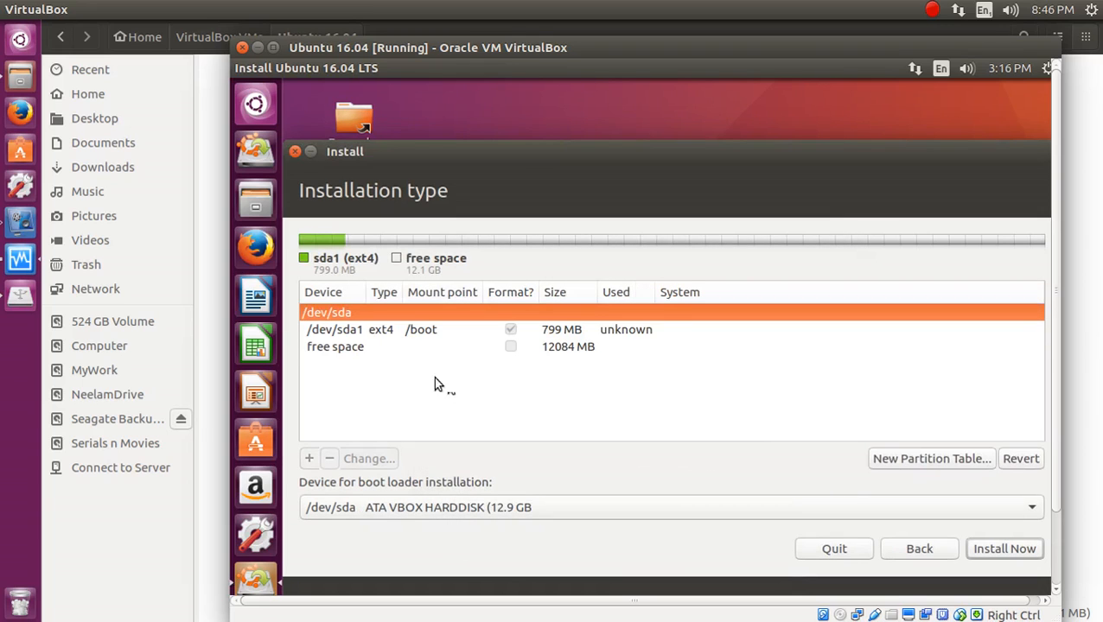
# Start a new partition in the remaining free space and select its 12085 MB size value.
pyautogui.click(341, 347)
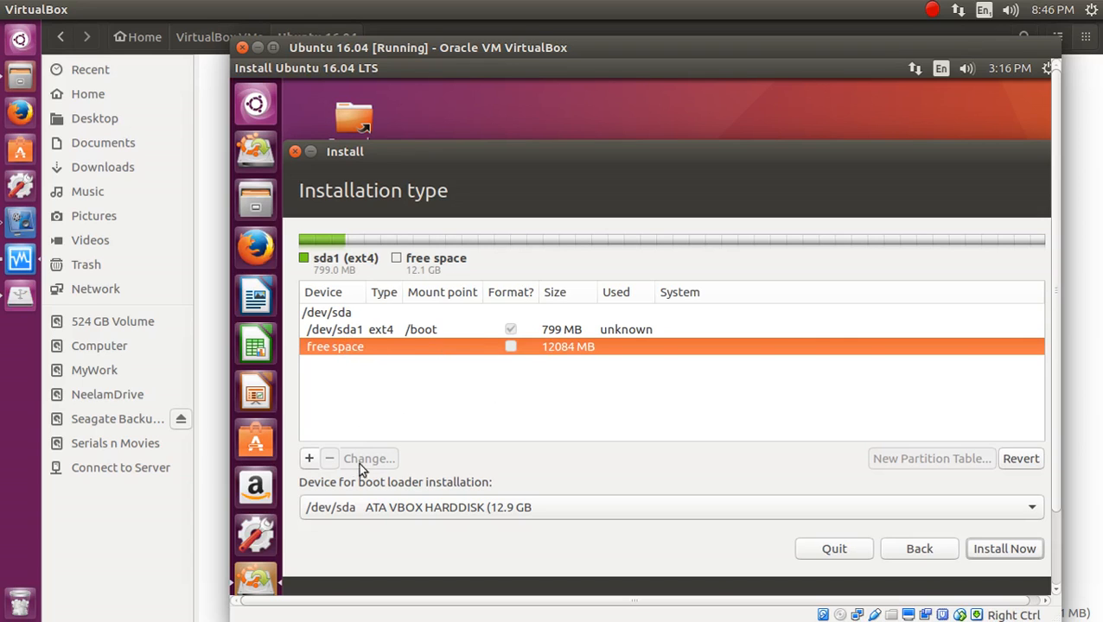
pyautogui.click(309, 458)
pyautogui.click(704, 300)
pyautogui.doubleClick(762, 304)
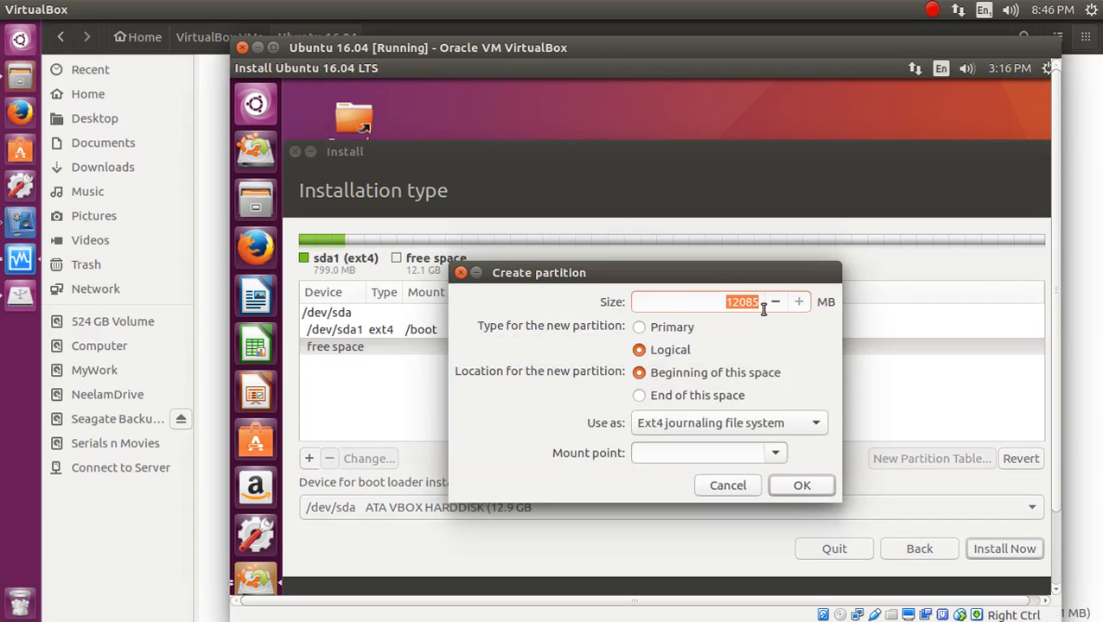
pyautogui.moveTo(716, 305); pyautogui.dragTo(769, 301)
# Launch the guest's Calculator from the Dash and place it over the partition dialog.
pyautogui.click(262, 103)
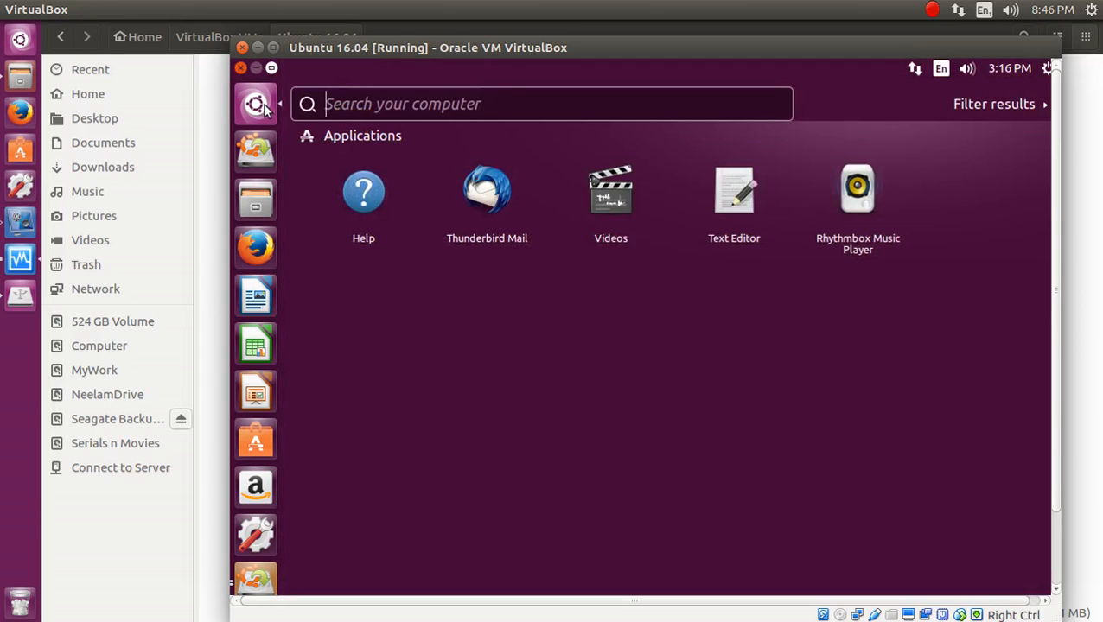
pyautogui.write('calculato')
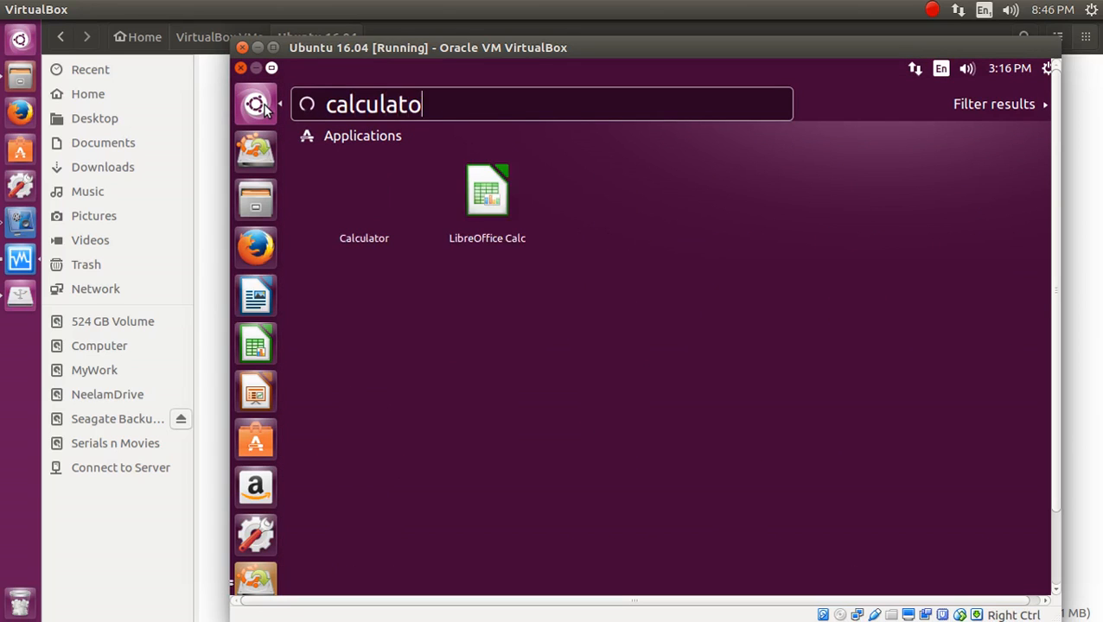
pyautogui.write('r')
pyautogui.click(262, 104)
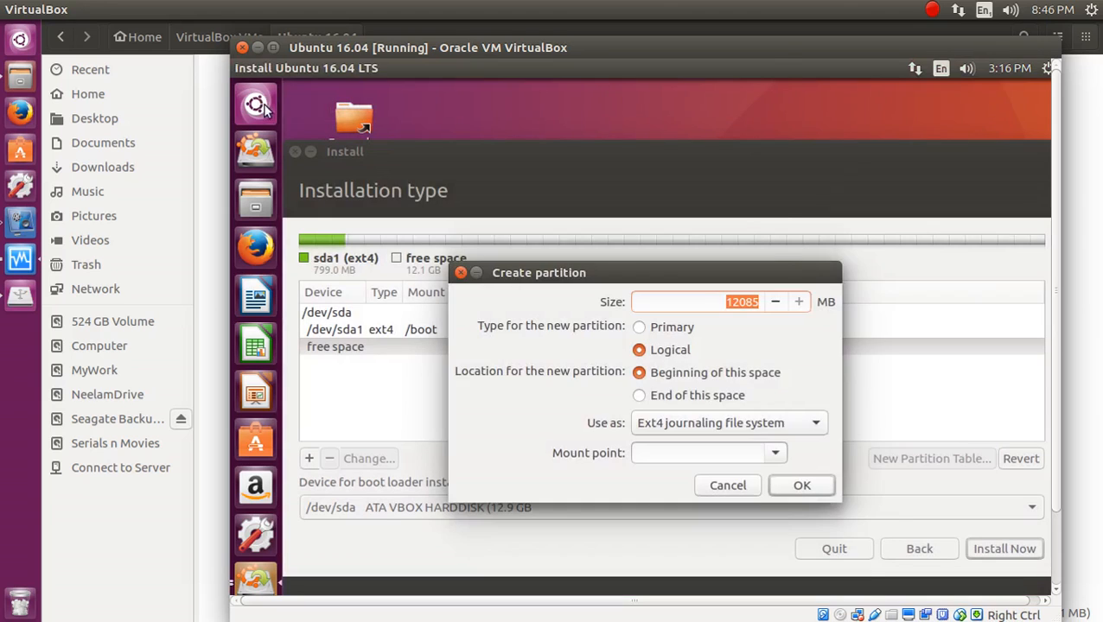
pyautogui.moveTo(956, 99); pyautogui.dragTo(689, 167)
# Compute 4*1024, then multiply by 1.5 to get 6144, and hide the Calculator.
pyautogui.write('4')
pyautogui.write('*1024')
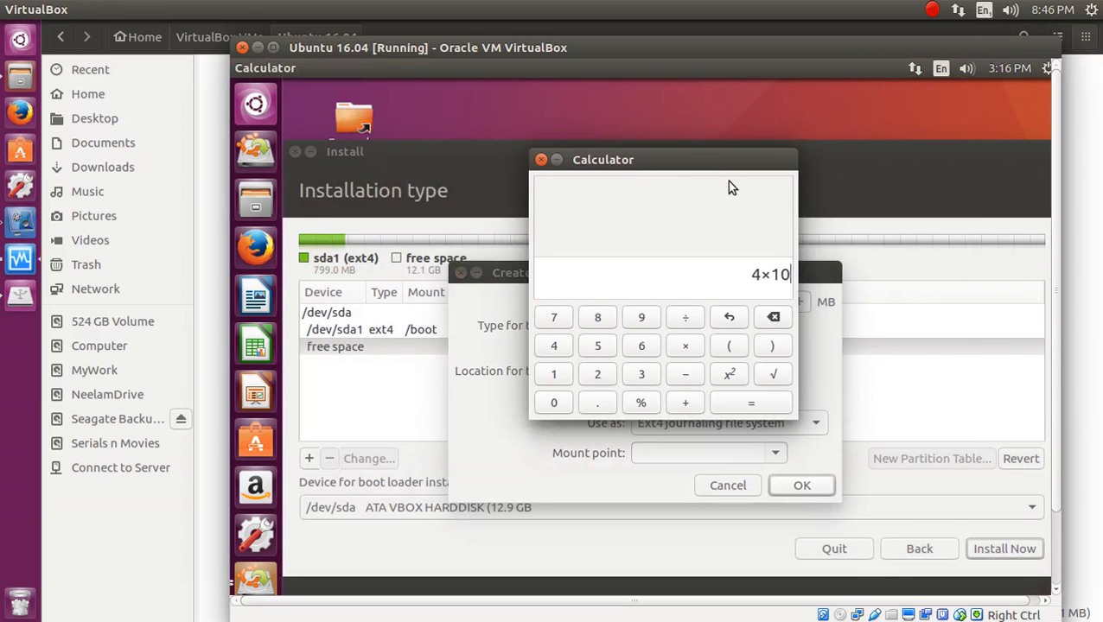
pyautogui.press('Return')
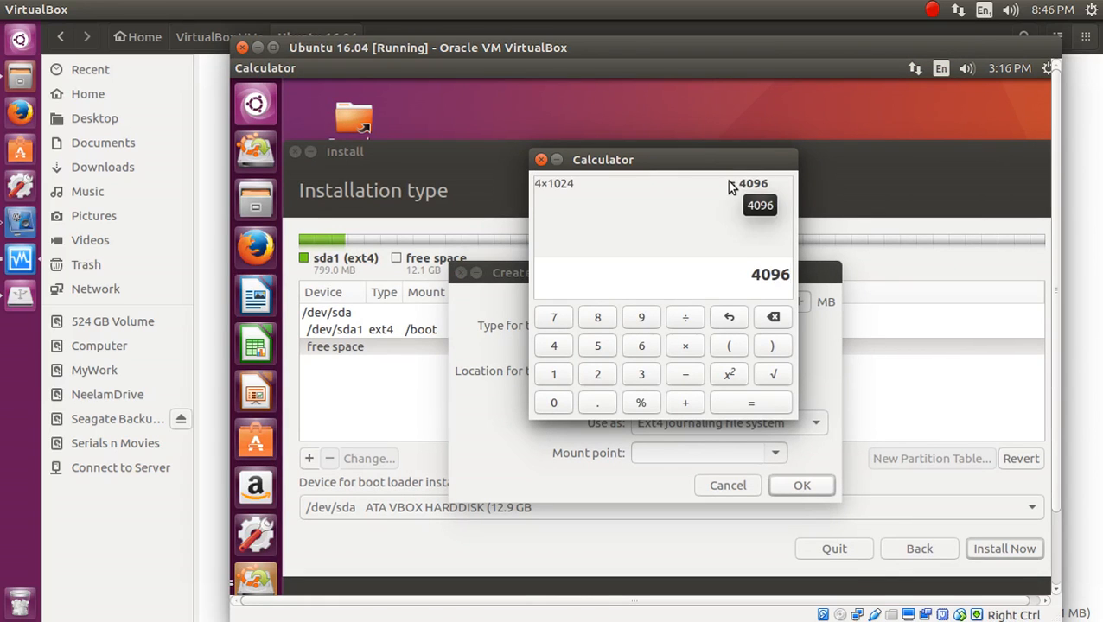
pyautogui.write('*1.5')
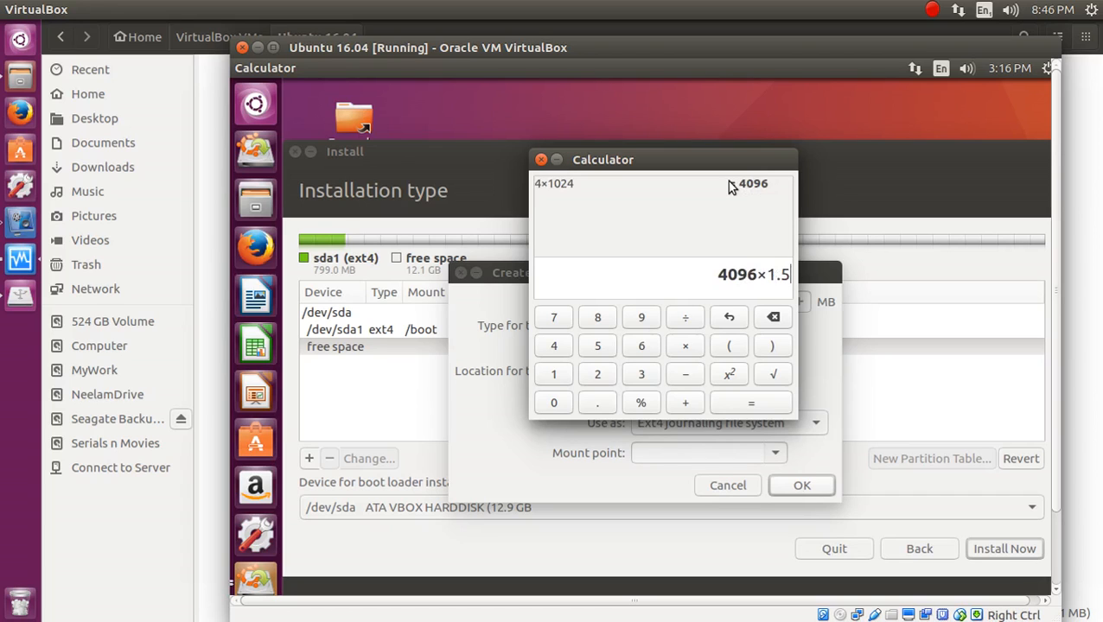
pyautogui.press('Return')
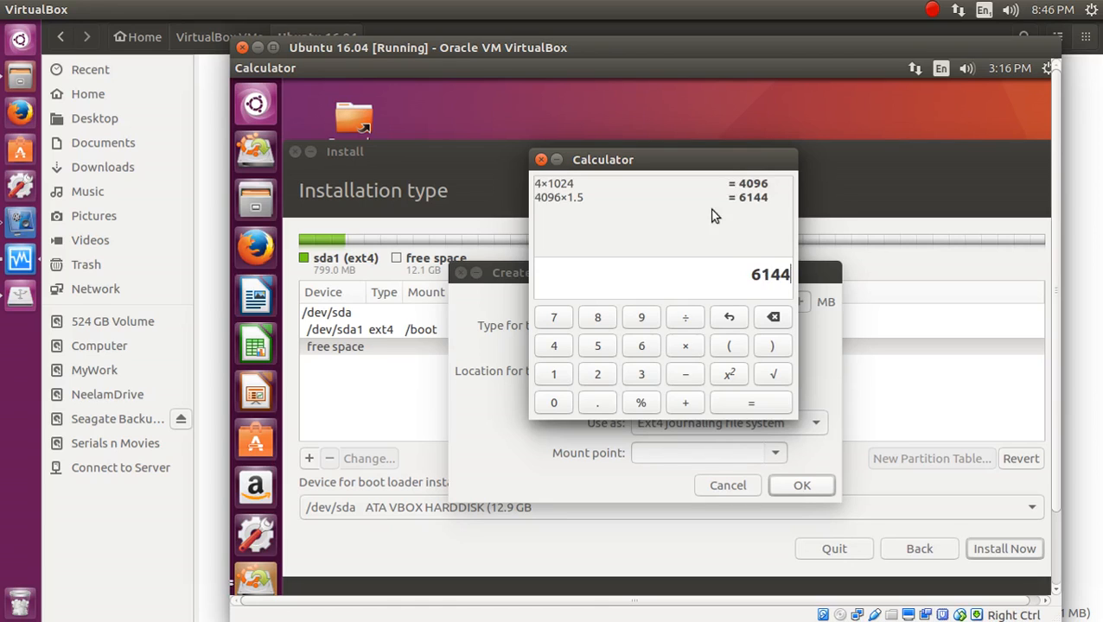
pyautogui.moveTo(746, 277); pyautogui.dragTo(800, 271)
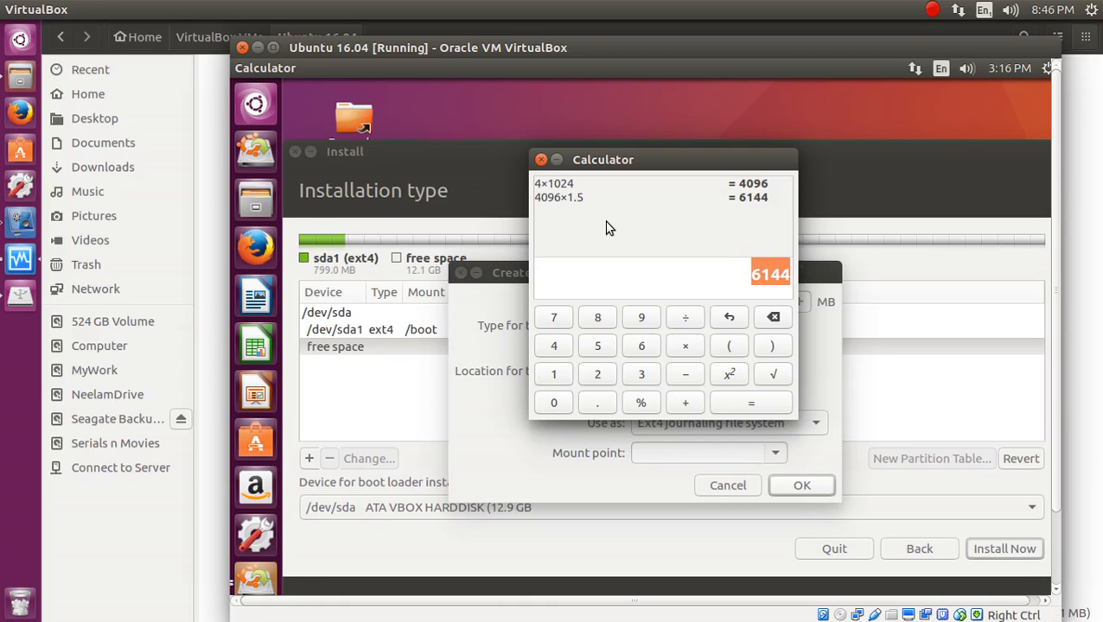
pyautogui.click(579, 199)
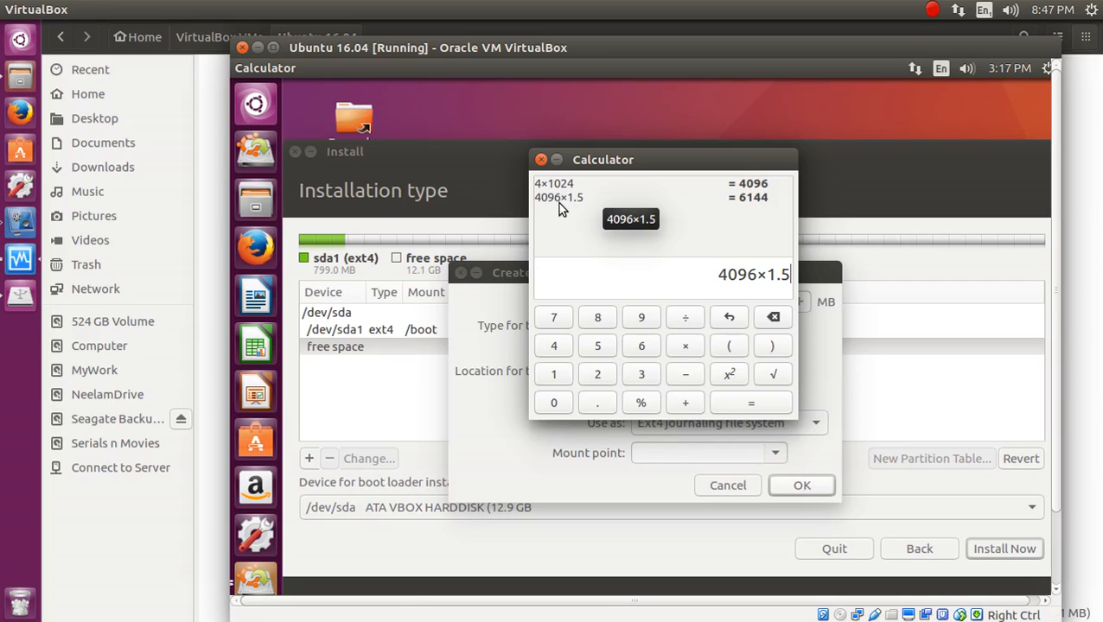
pyautogui.moveTo(717, 274); pyautogui.dragTo(792, 274)
pyautogui.click(747, 197)
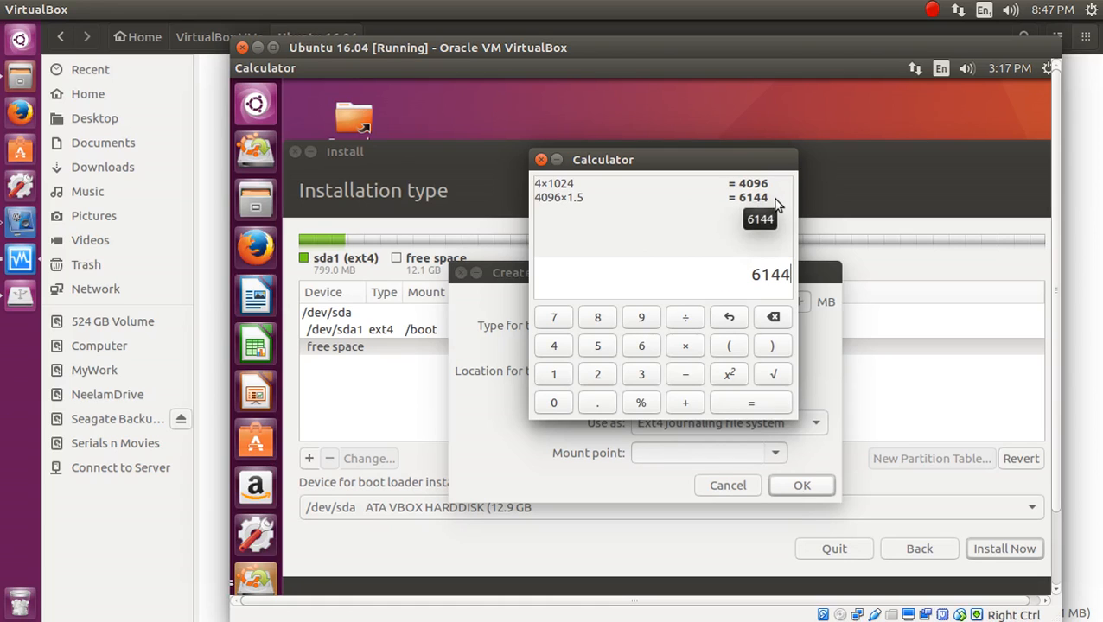
pyautogui.click(714, 453)
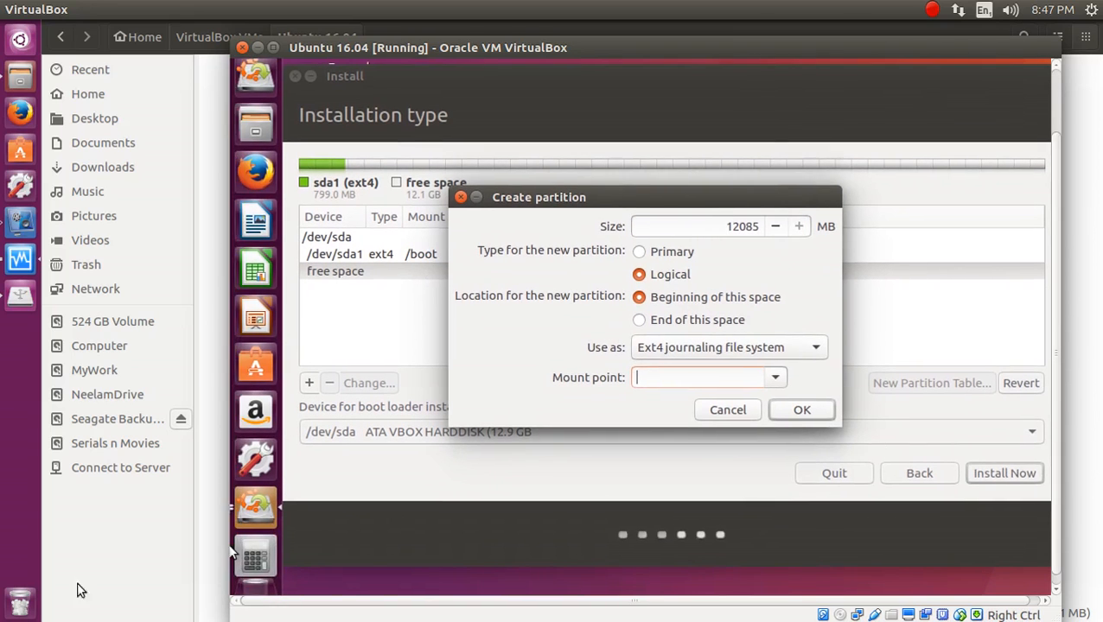
# Reopen Calculator, compute 12085-6144 = 5941, then close it.
pyautogui.click(255, 556)
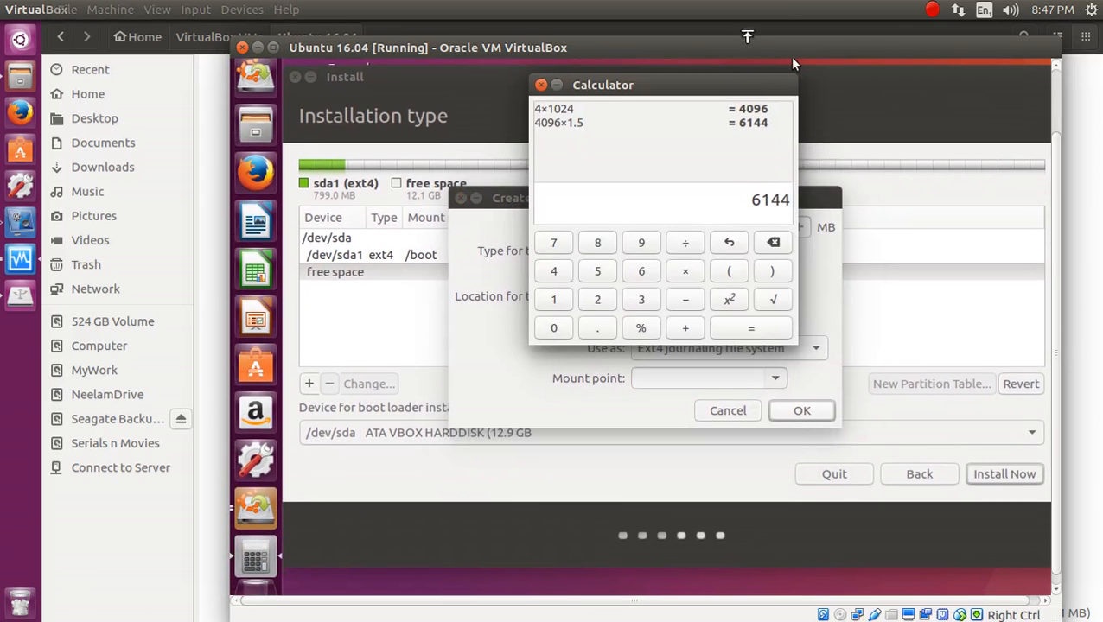
pyautogui.click(714, 108)
pyautogui.moveTo(714, 85); pyautogui.dragTo(571, 223)
pyautogui.write('120')
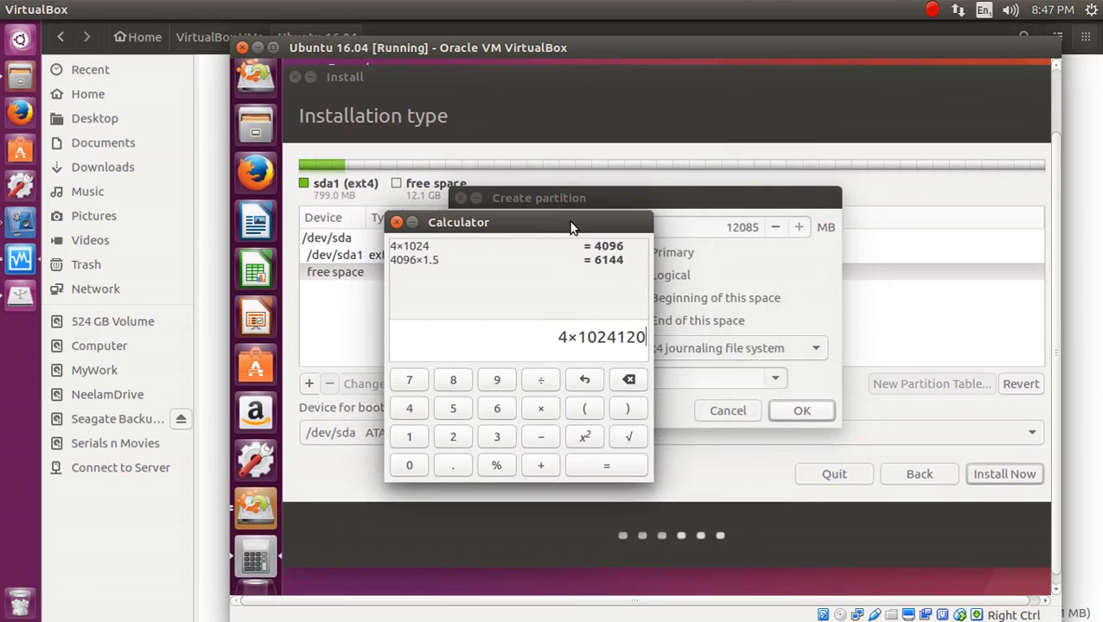
pyautogui.press('BackSpace')
pyautogui.press('BackSpace')
pyautogui.press('BackSpace')
pyautogui.press('BackSpace')
pyautogui.press('BackSpace')
pyautogui.press('BackSpace')
pyautogui.press('BackSpace')
pyautogui.press('BackSpace')
pyautogui.press('BackSpace')
pyautogui.write('1208')
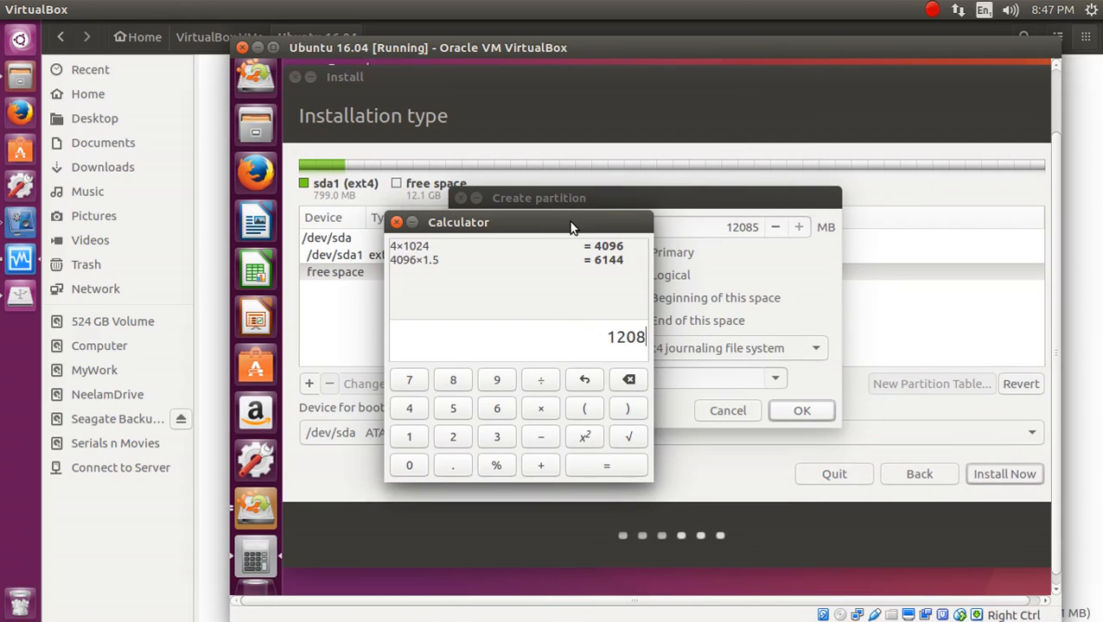
pyautogui.write('5-6144')
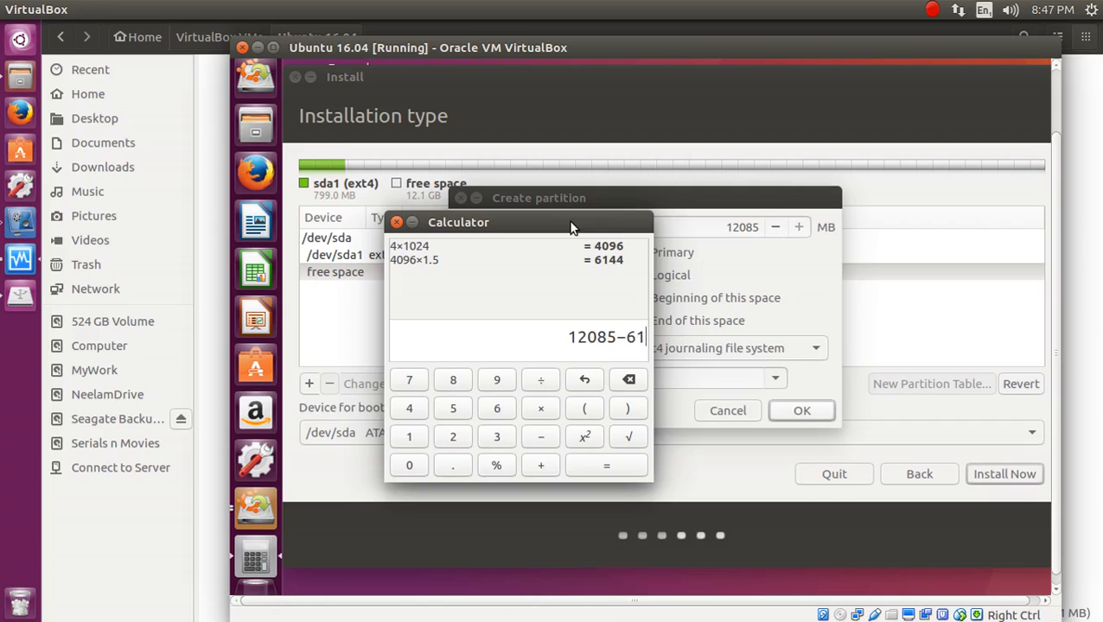
pyautogui.press('Return')
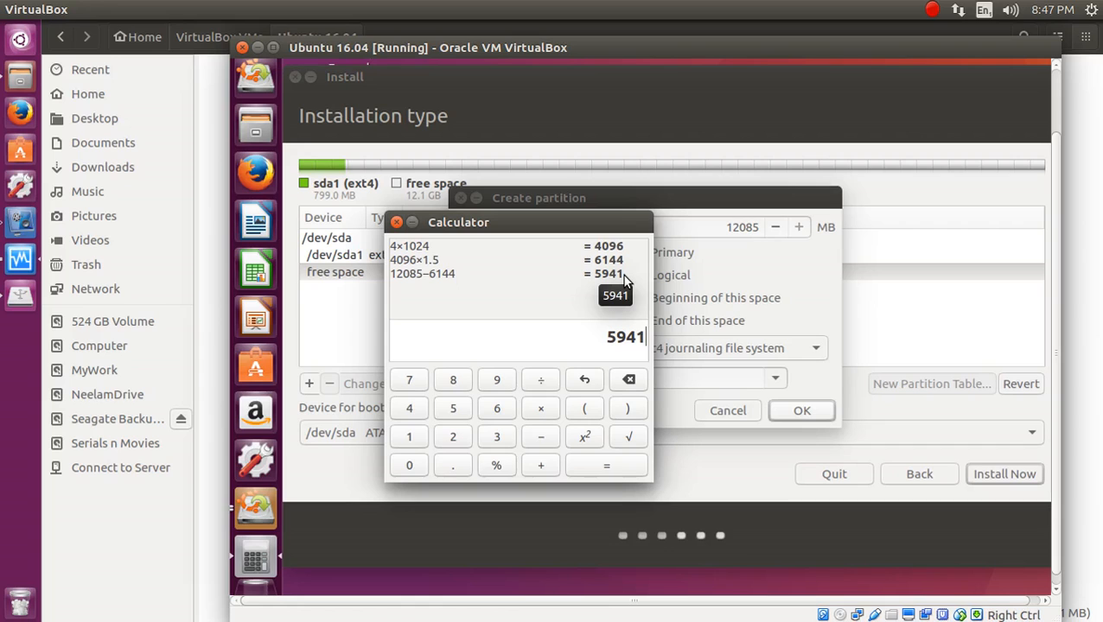
pyautogui.click(397, 224)
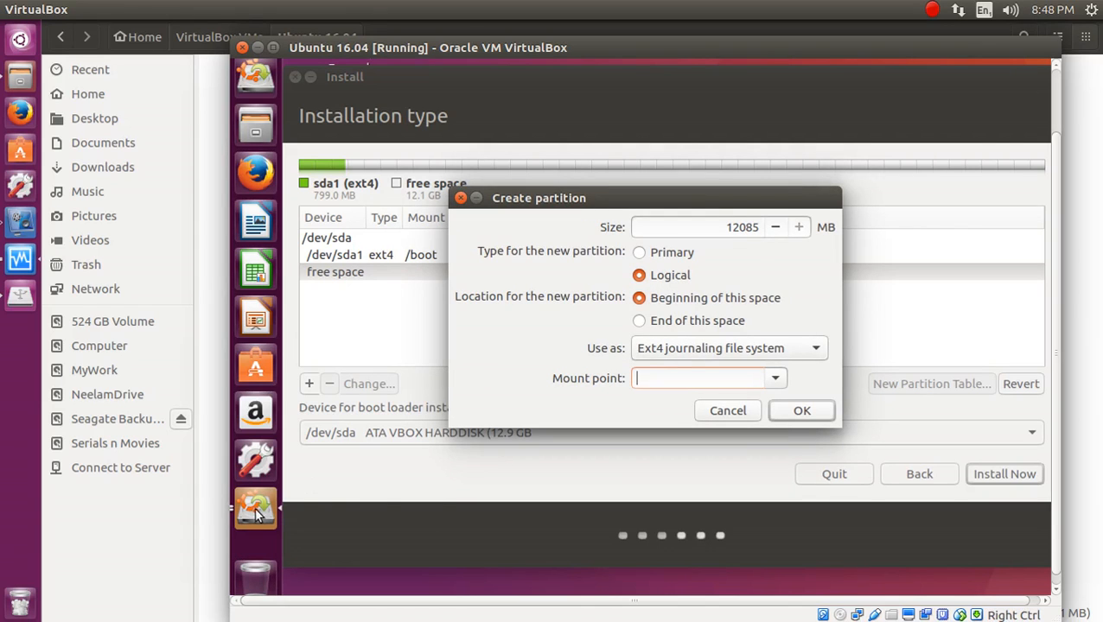
# Make the new partition 1024 MB, primary, used as swap area, and create it.
pyautogui.click(715, 224)
pyautogui.hotkey('shift', 'End')
pyautogui.write('1024')
pyautogui.click(686, 349)
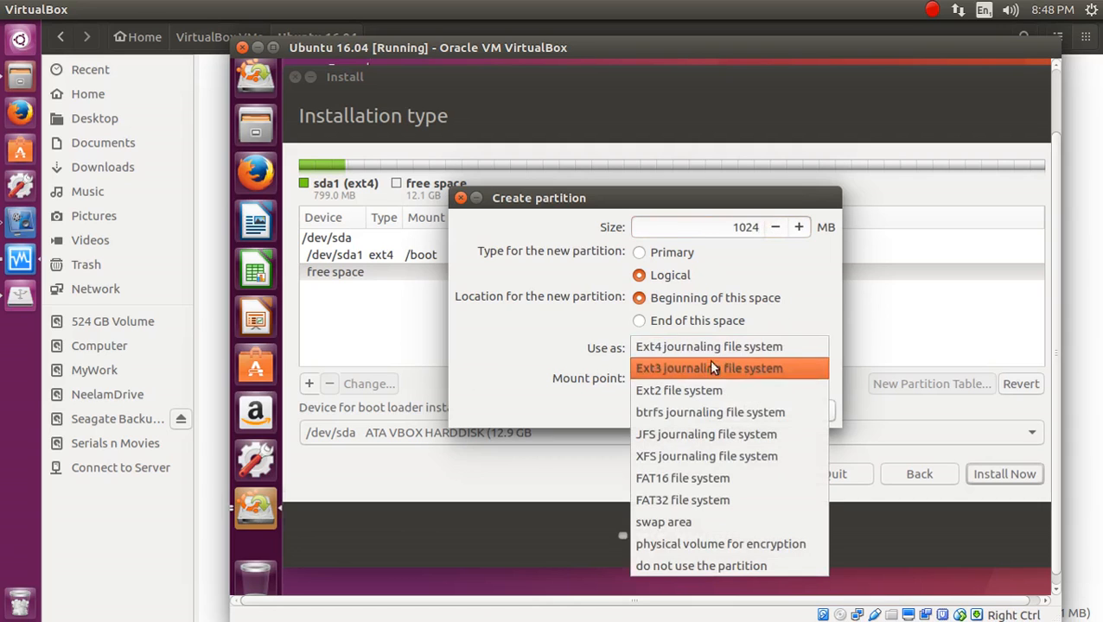
pyautogui.click(714, 531)
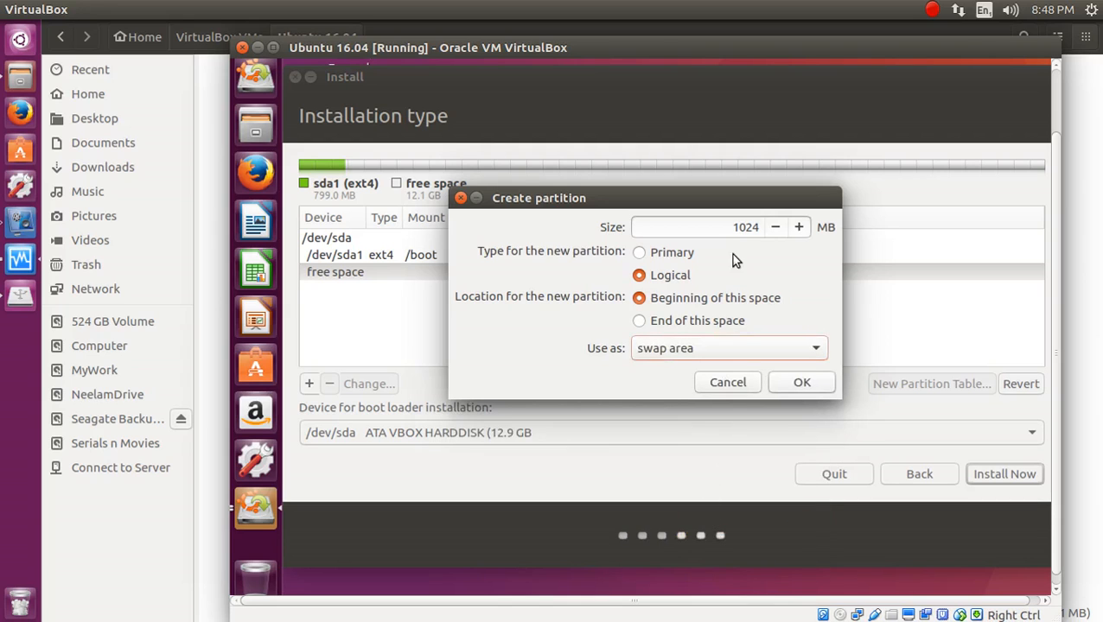
pyautogui.click(667, 252)
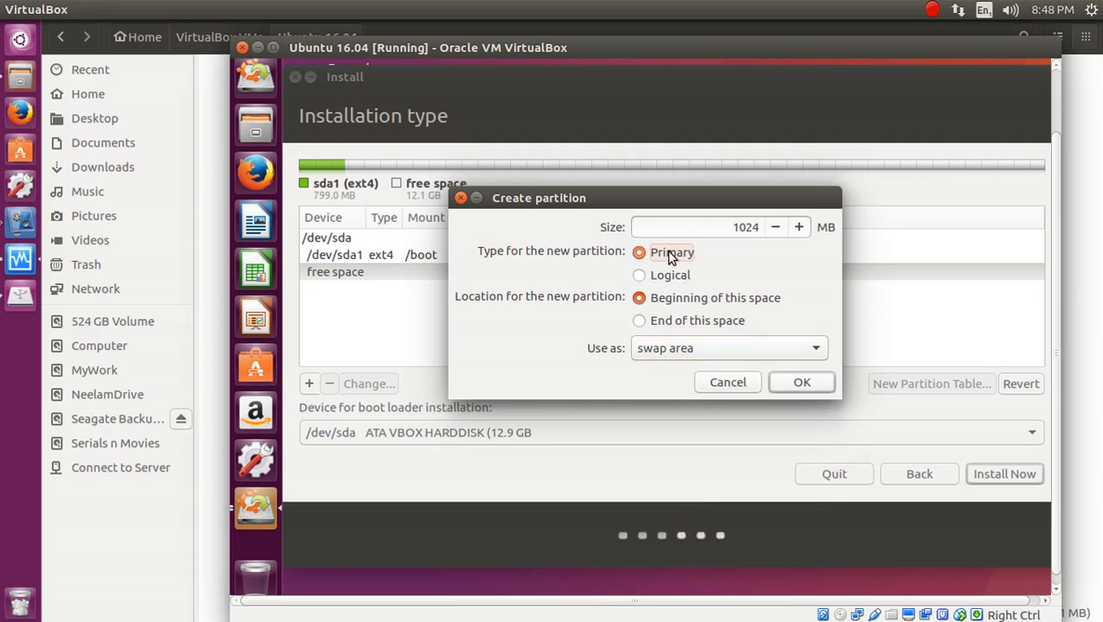
pyautogui.click(791, 387)
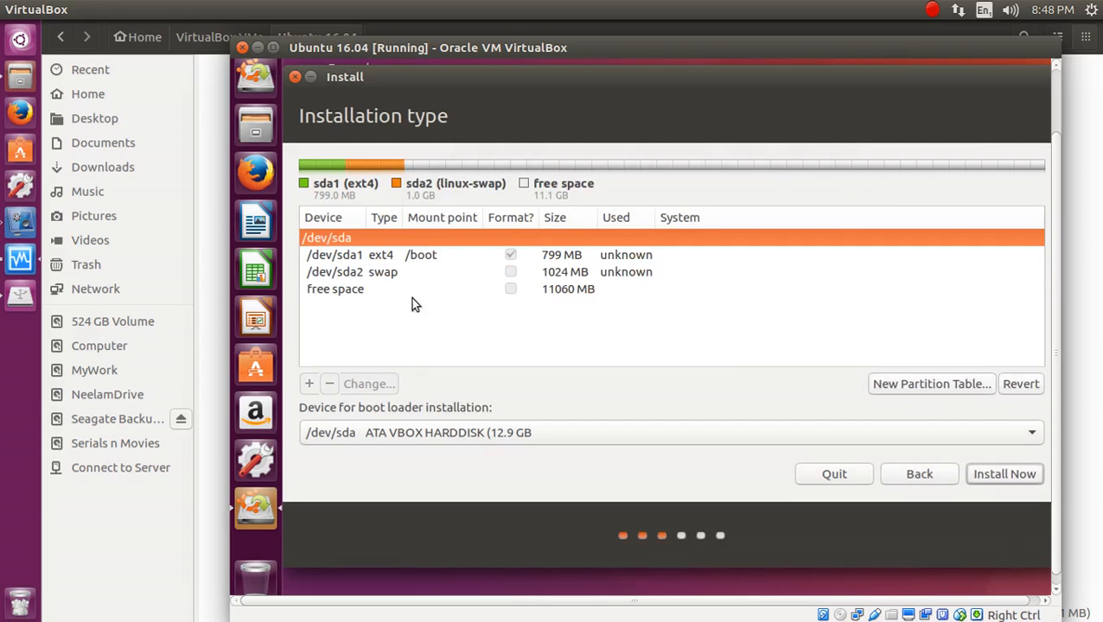
# Create /dev/sda3 from all remaining free space as a primary Ext4 partition mounted at /.
pyautogui.click(409, 294)
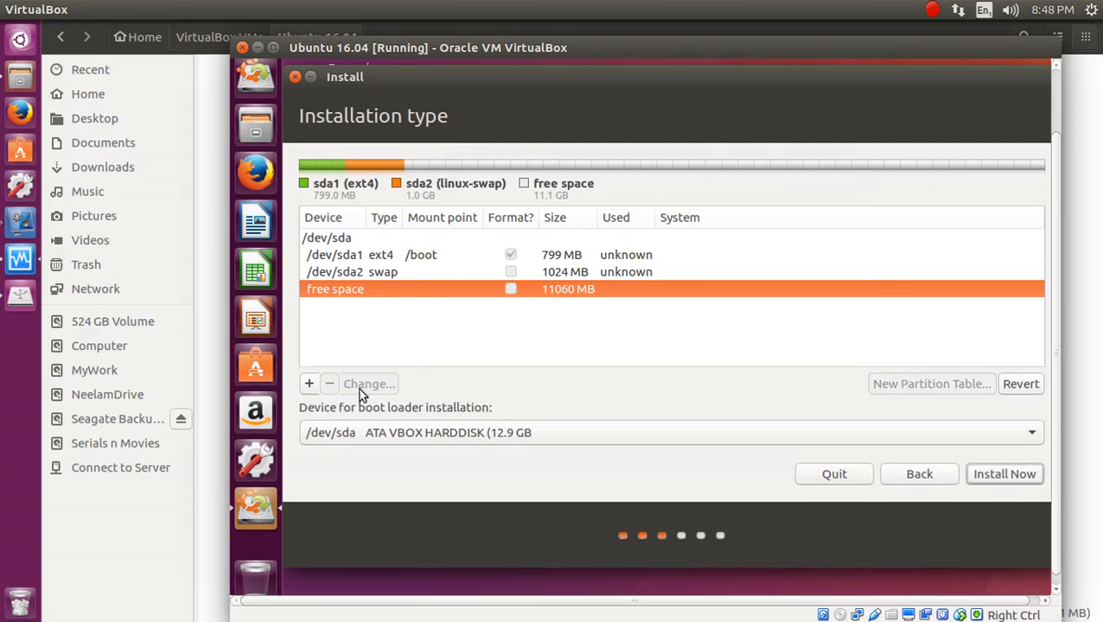
pyautogui.click(312, 387)
pyautogui.click(645, 256)
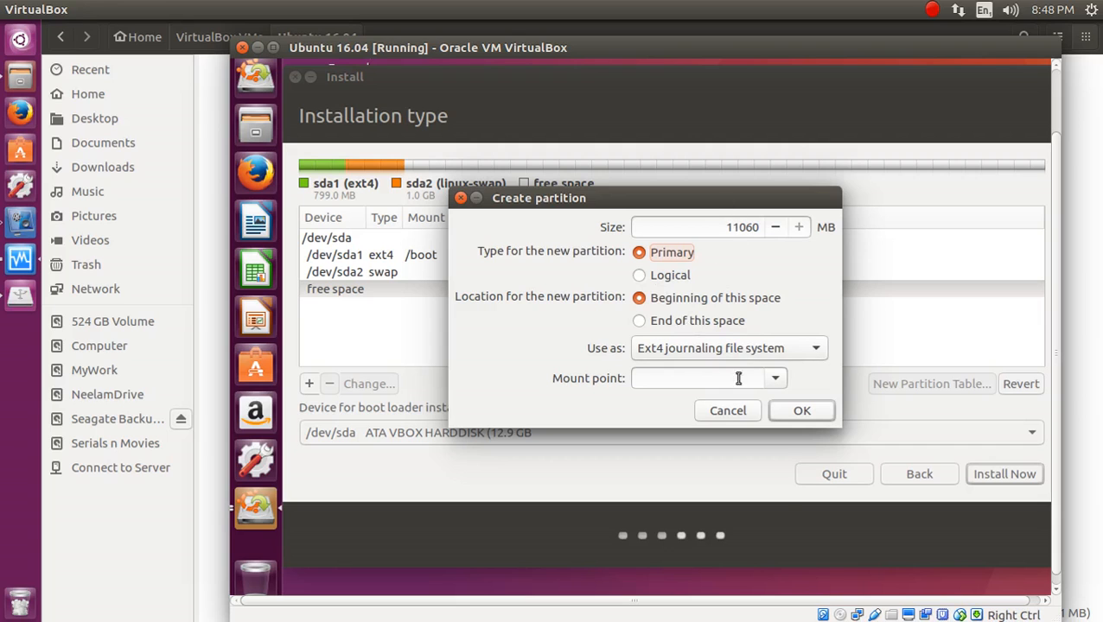
pyautogui.click(774, 379)
pyautogui.click(712, 400)
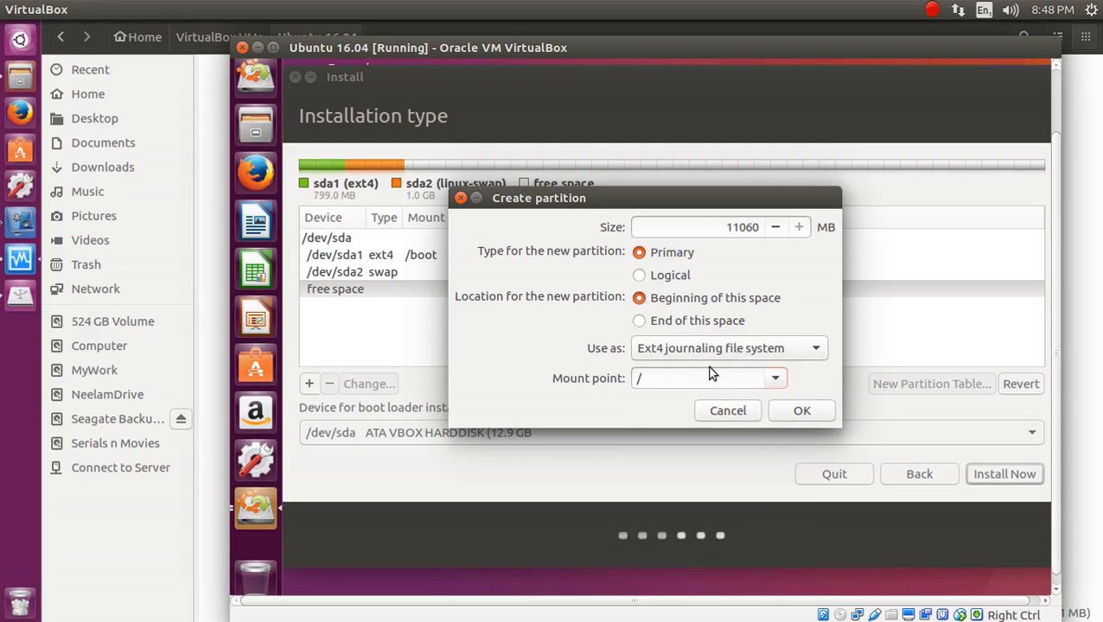
pyautogui.click(731, 354)
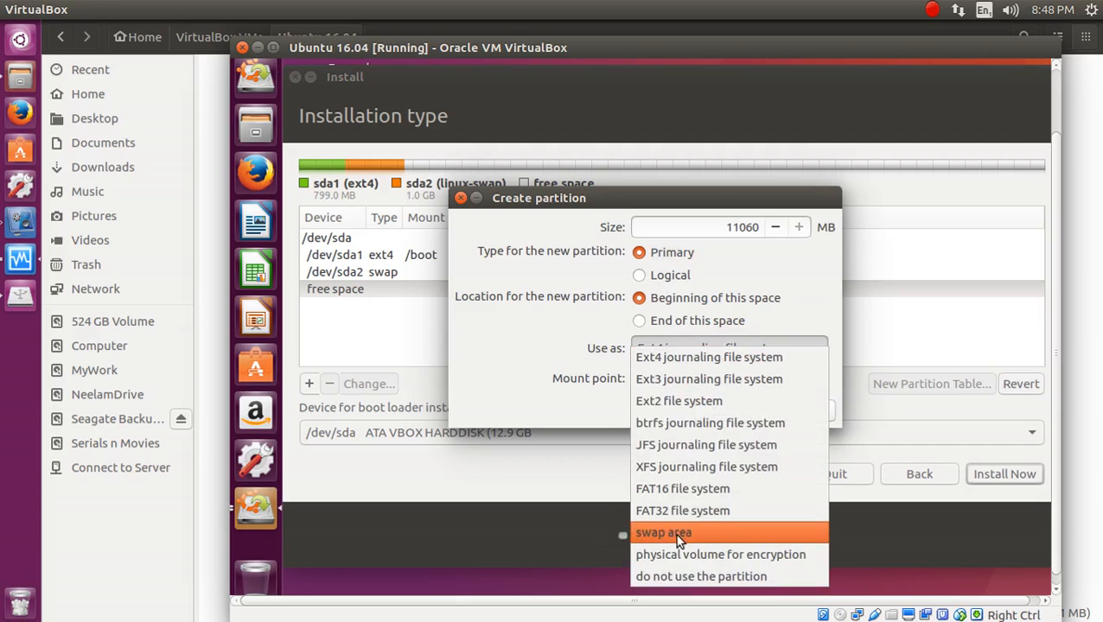
pyautogui.click(687, 358)
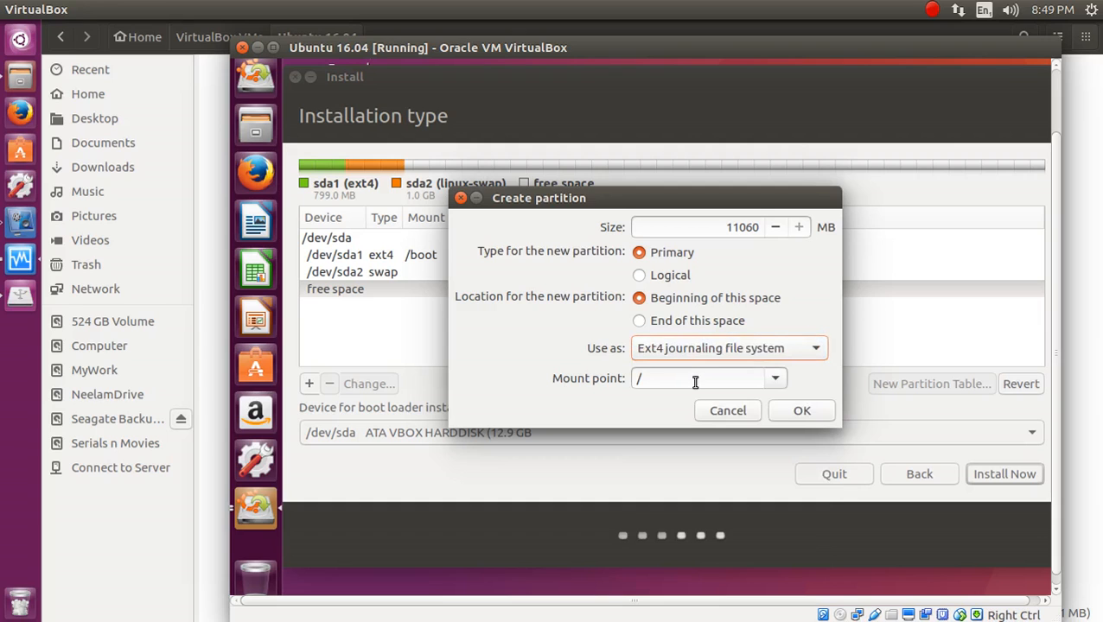
pyautogui.click(801, 412)
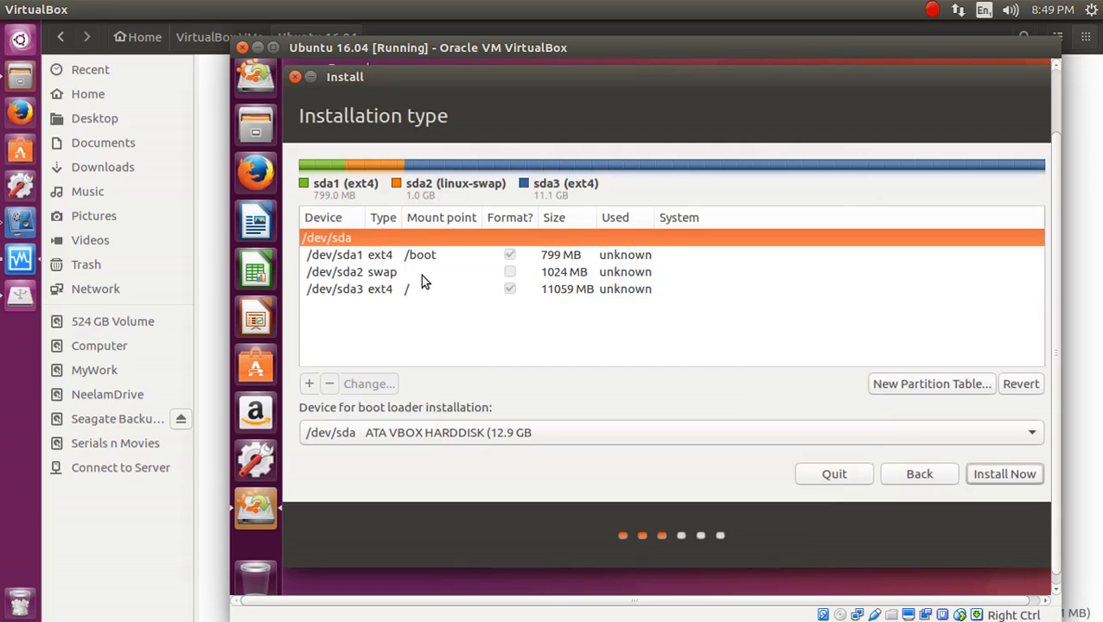
# Set /dev/sda1 as the boot loader device and start the installation with Install Now.
pyautogui.click(448, 437)
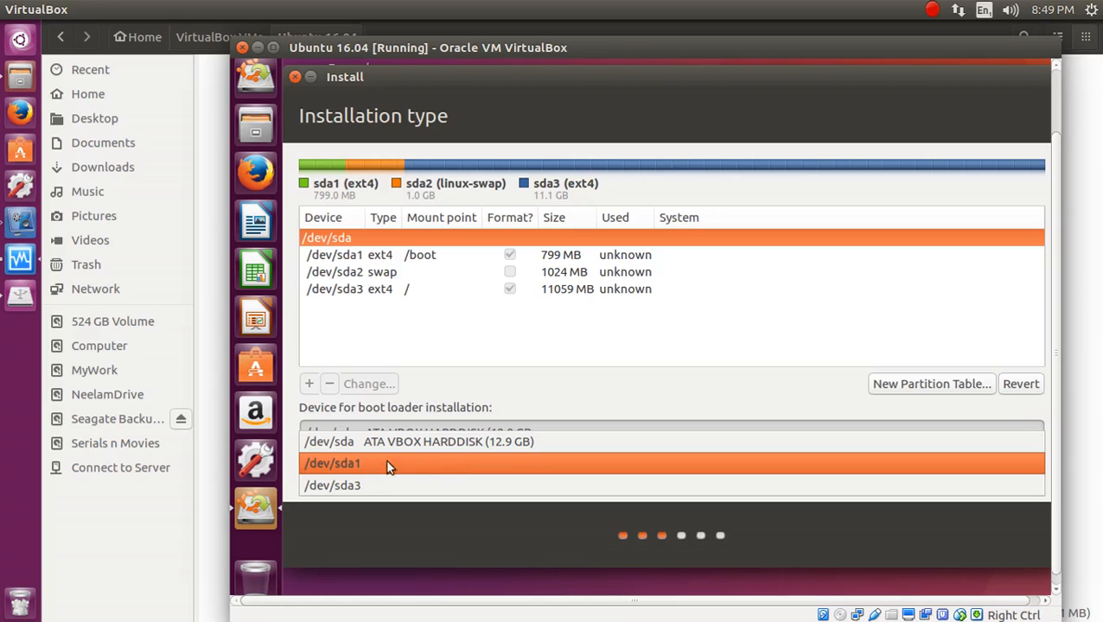
pyautogui.click(369, 414)
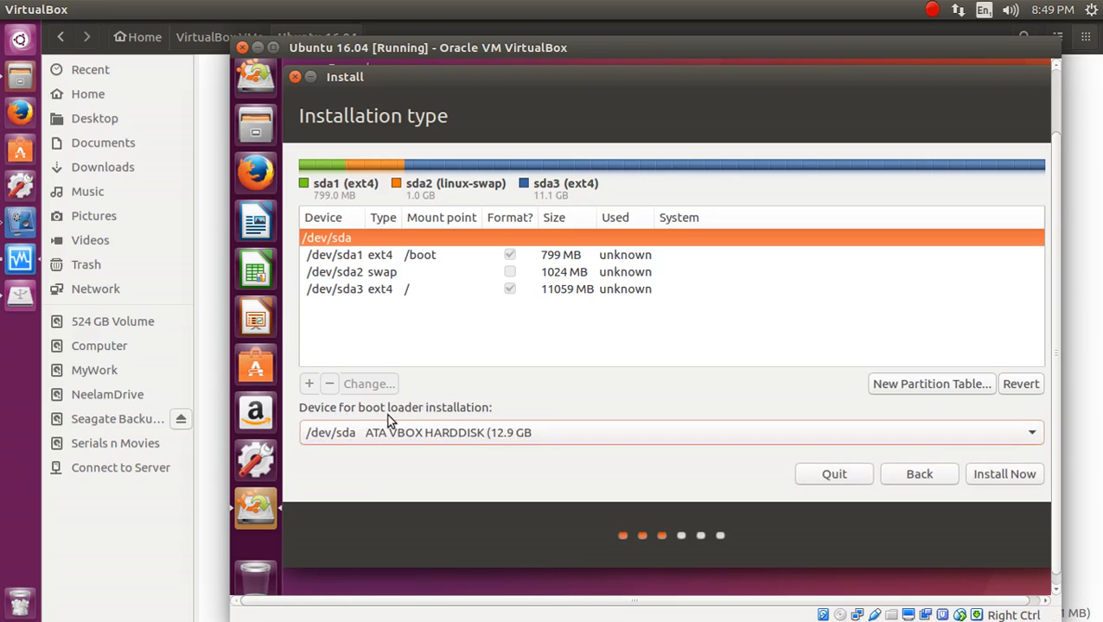
pyautogui.click(414, 255)
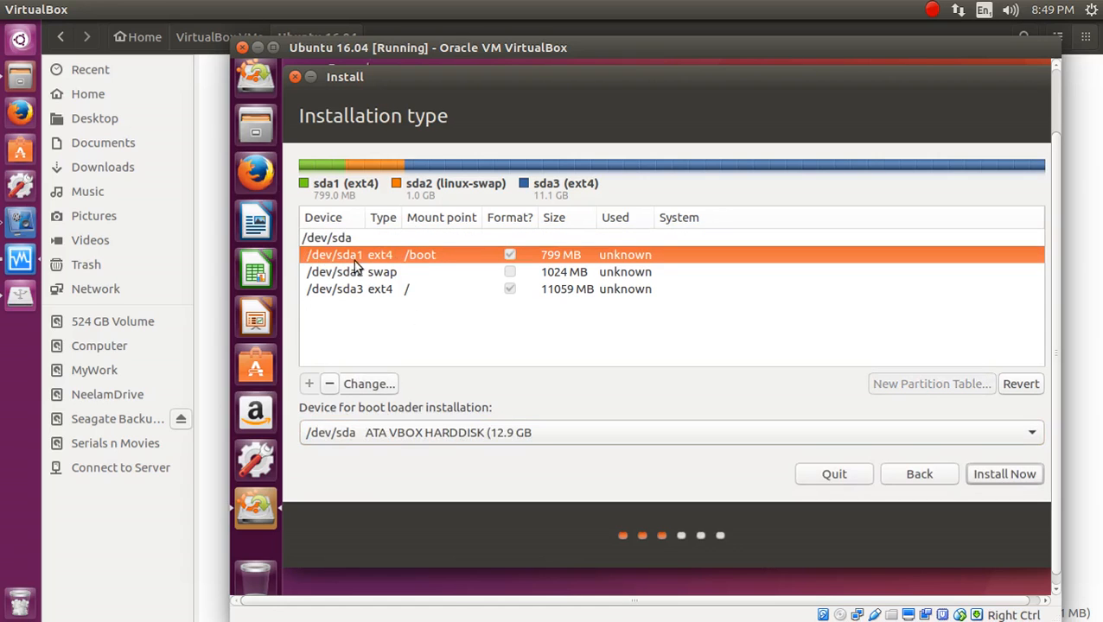
pyautogui.click(430, 439)
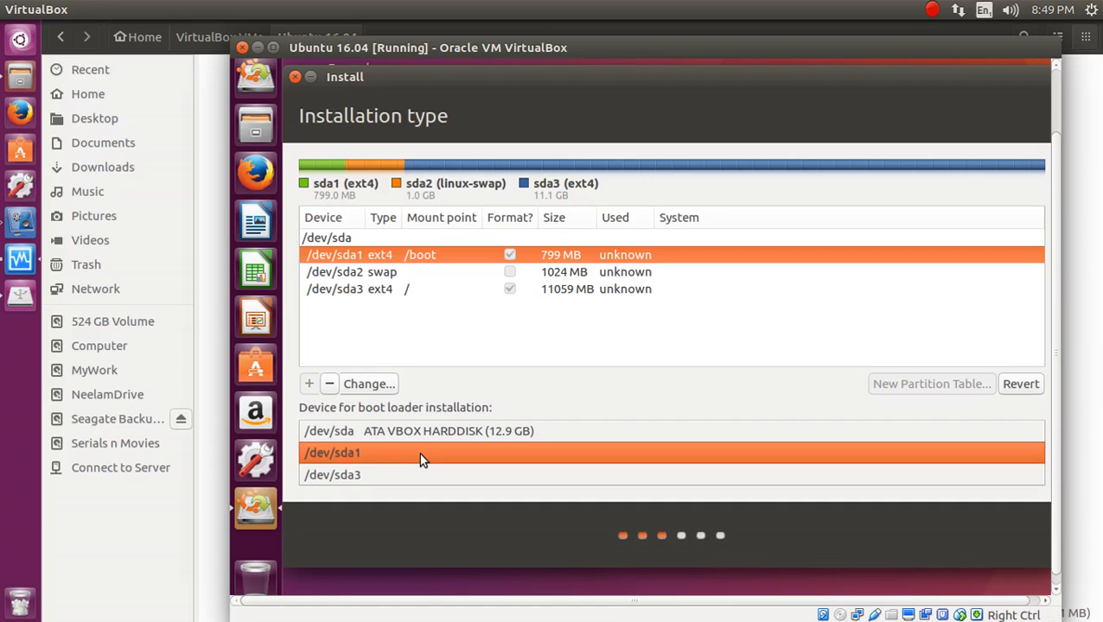
pyautogui.click(418, 452)
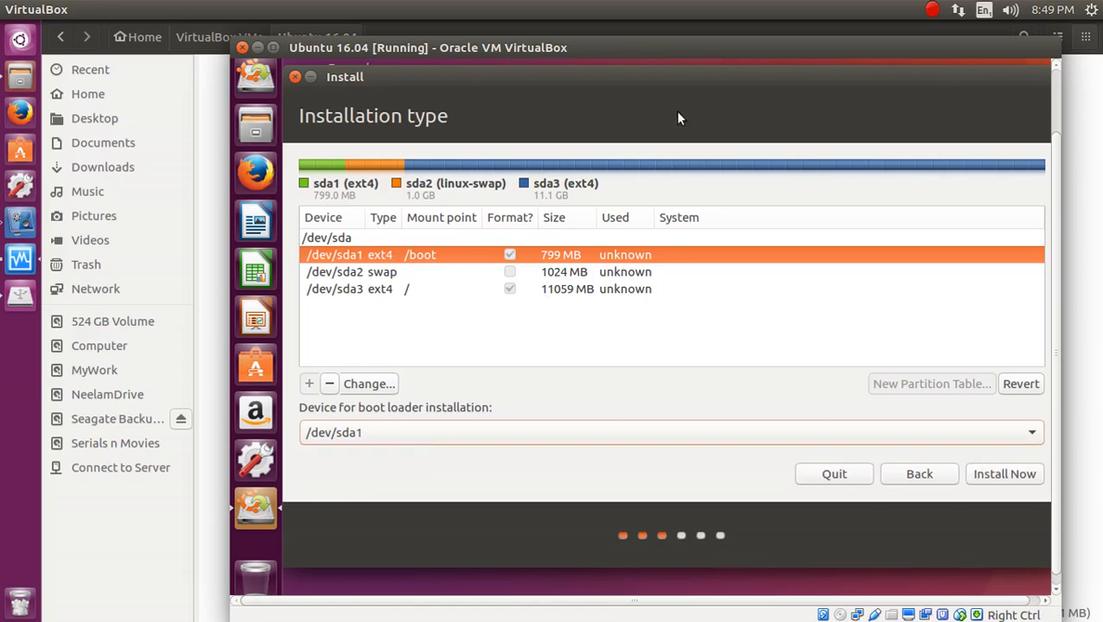
pyautogui.click(980, 477)
pyautogui.click(980, 477)
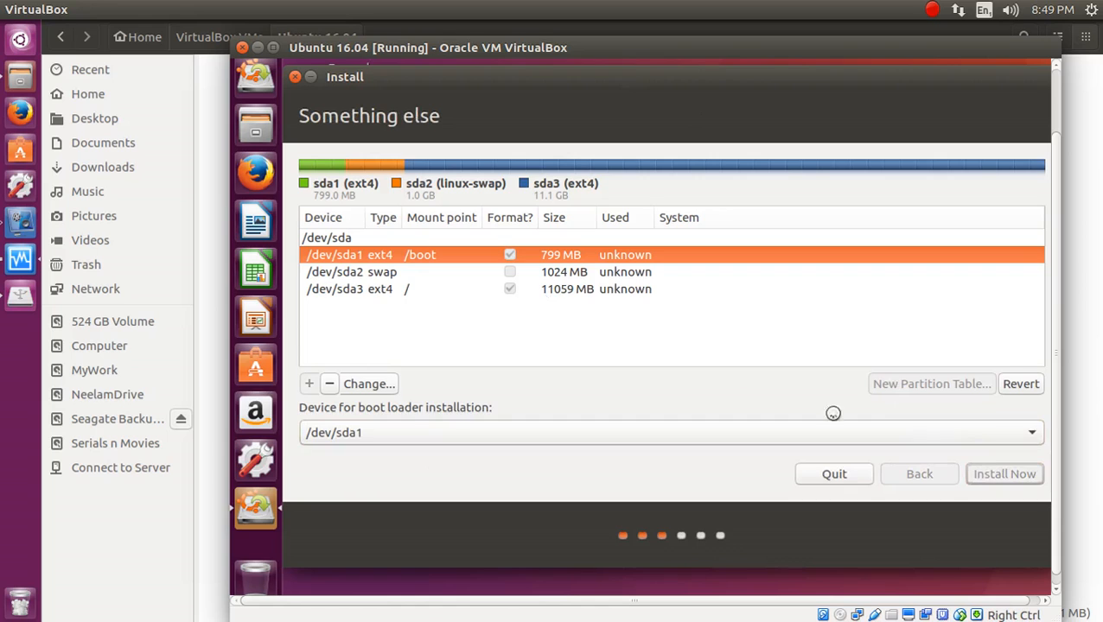
# Approve writing the partition changes to disk and set the location to Kolkata, India.
pyautogui.click(985, 421)
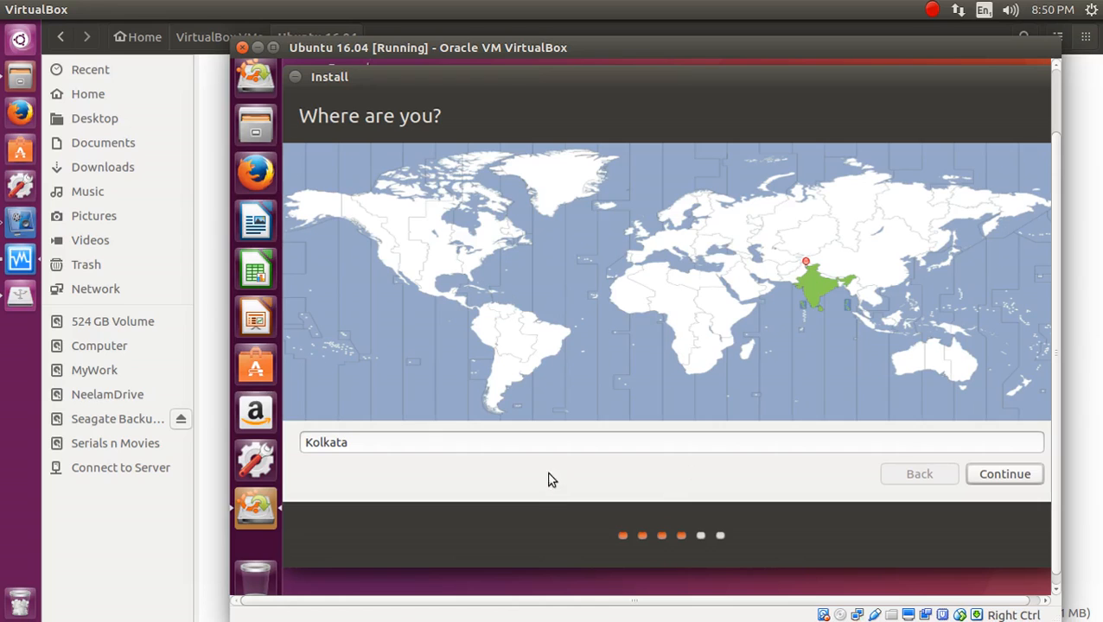
pyautogui.click(821, 291)
pyautogui.click(986, 476)
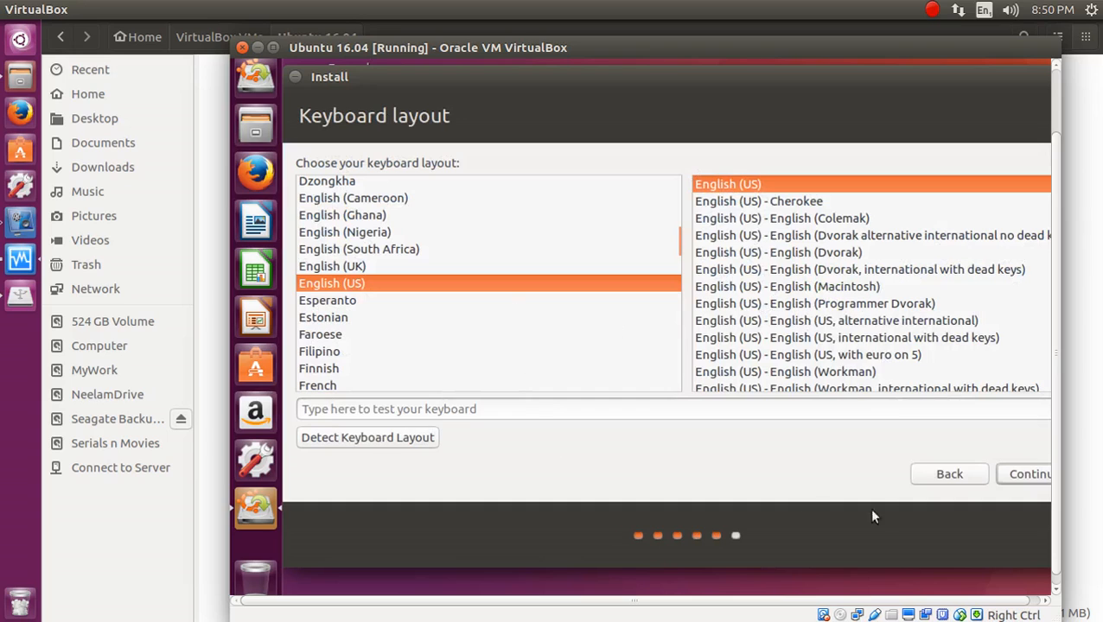
pyautogui.click(931, 476)
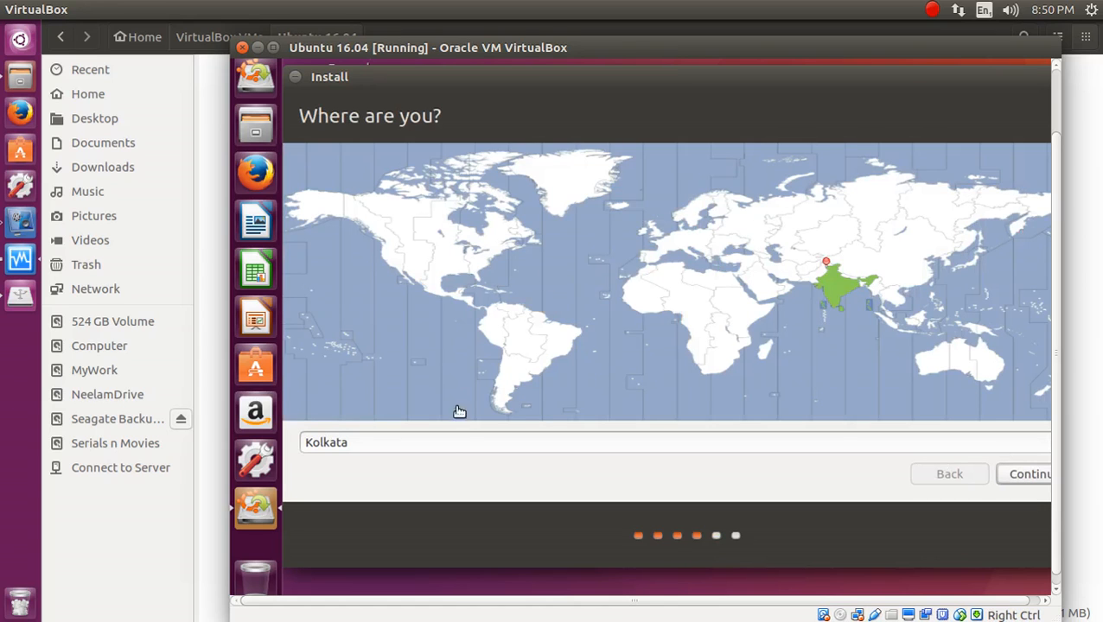
pyautogui.click(837, 289)
pyautogui.click(820, 287)
pyautogui.click(837, 298)
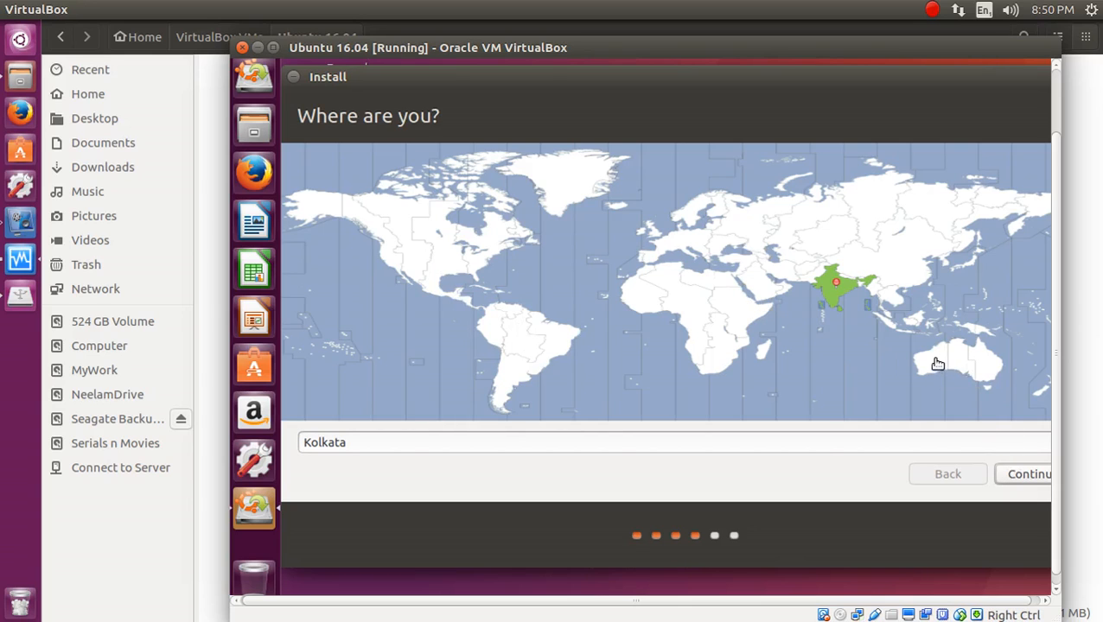
pyautogui.click(1007, 475)
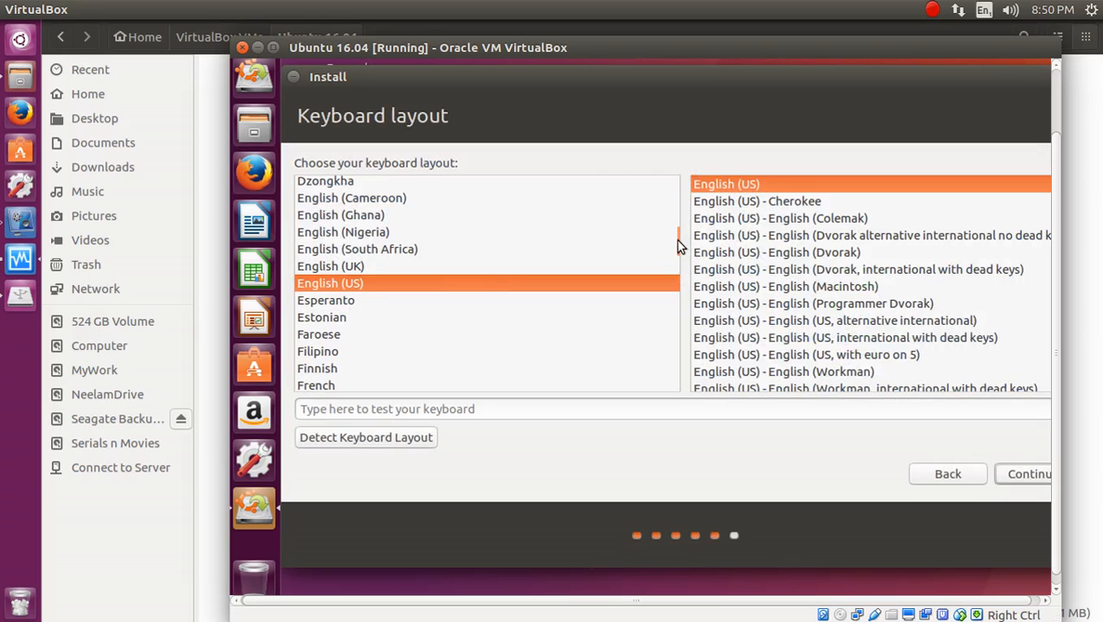
# Choose the Indian - English (India, with rupee sign) keyboard layout and continue.
pyautogui.press('Up')
pyautogui.press('Up')
pyautogui.scroll(1, 674, 256)
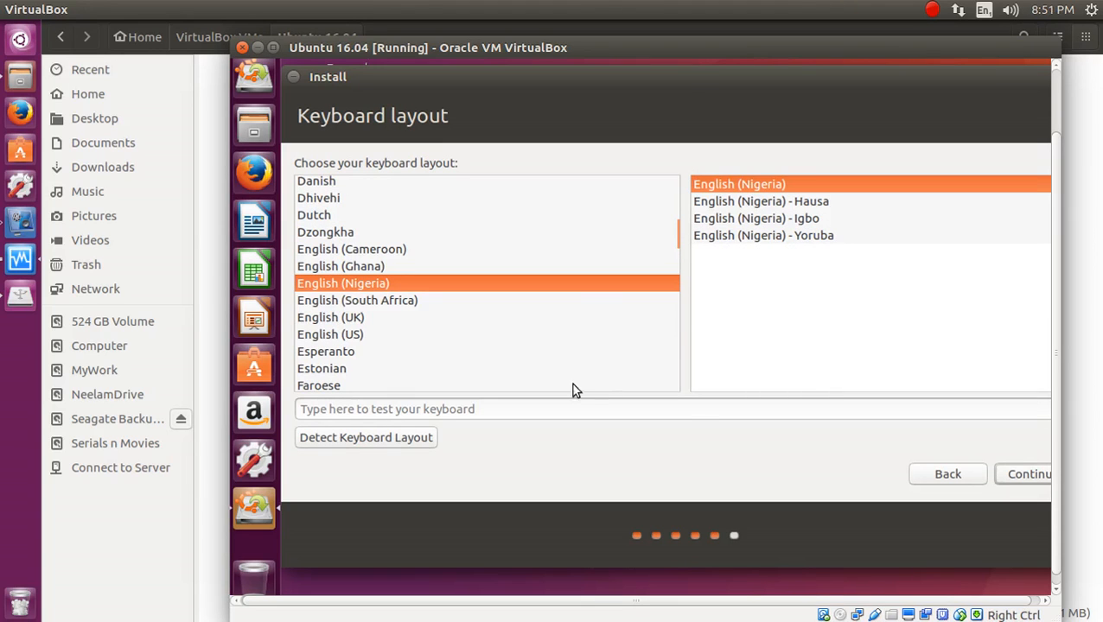
pyautogui.scroll(-4, 377, 369)
pyautogui.write('Indian')
pyautogui.click(318, 285)
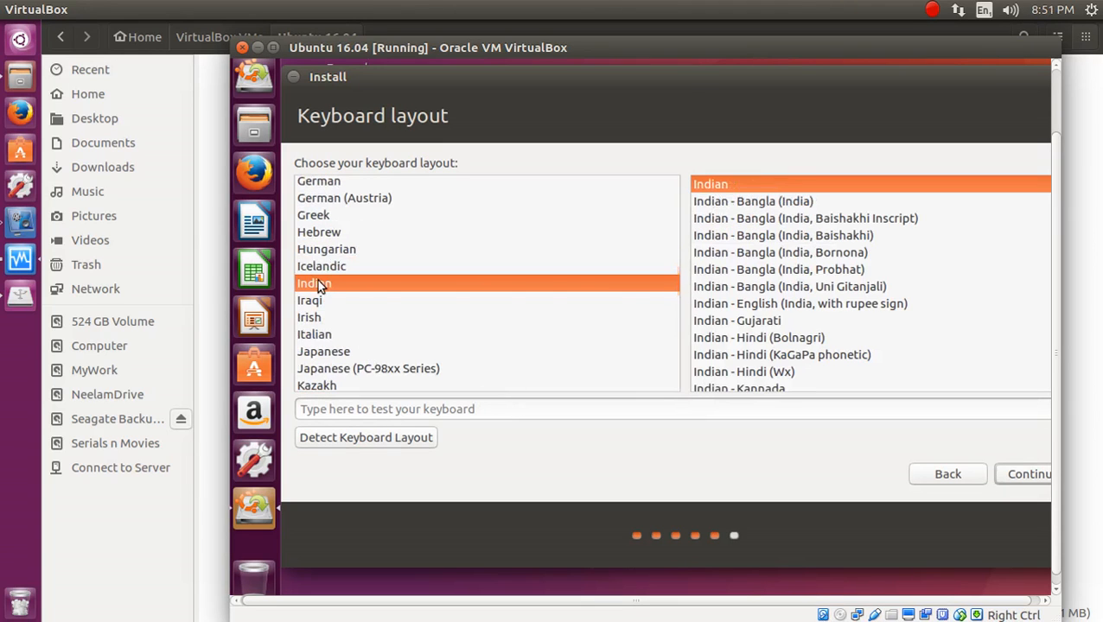
pyautogui.click(769, 307)
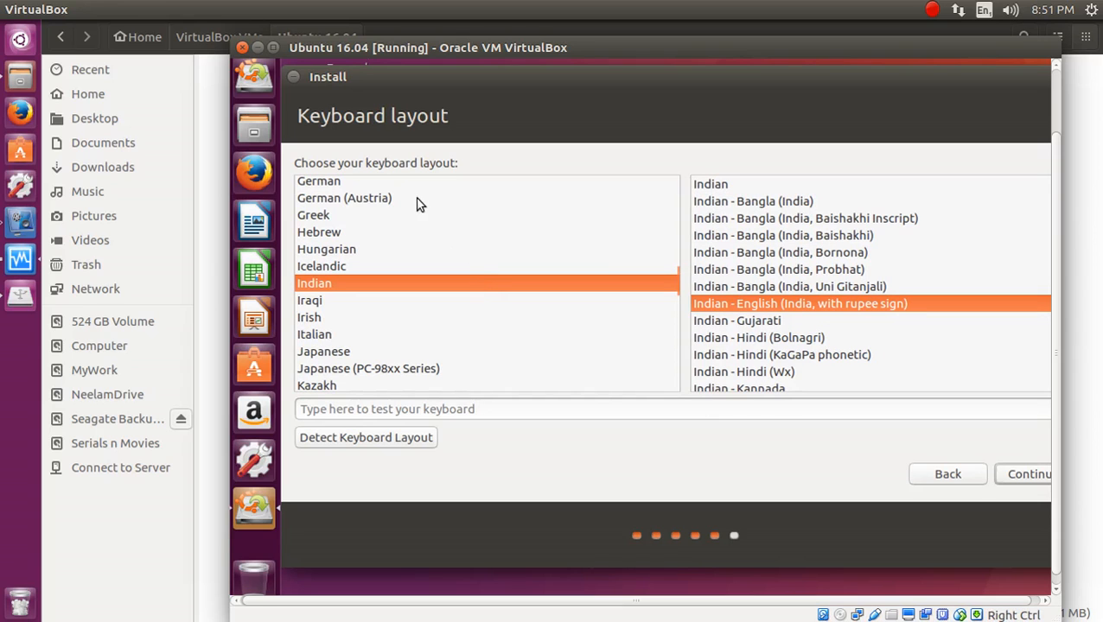
pyautogui.click(1009, 474)
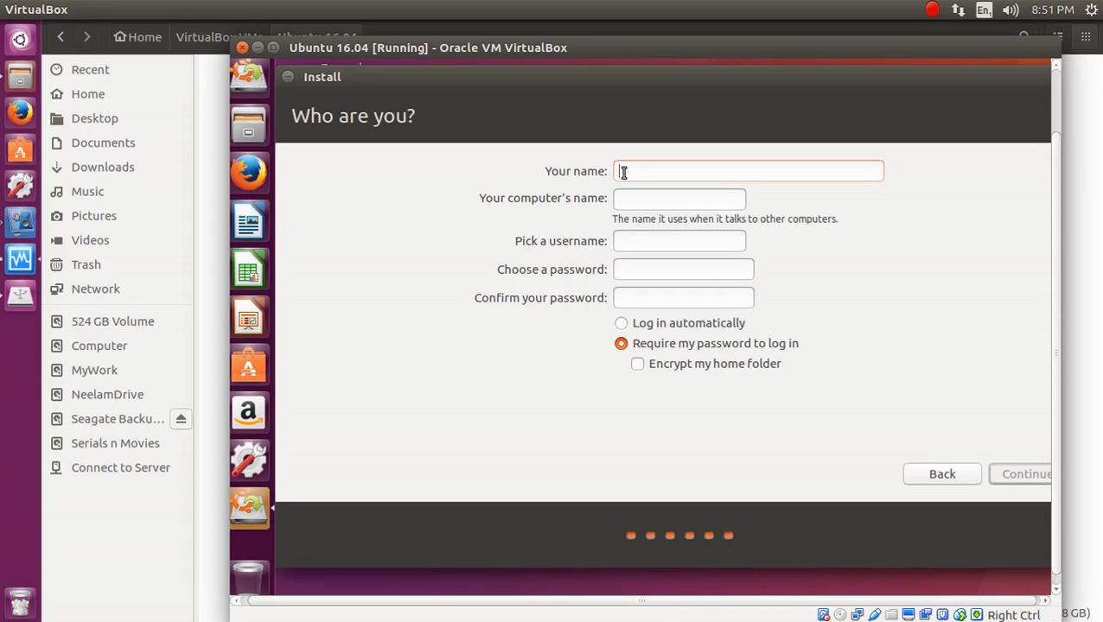
# Enter the user's name and change the computer name suffix to -vm.
pyautogui.write('niraj')
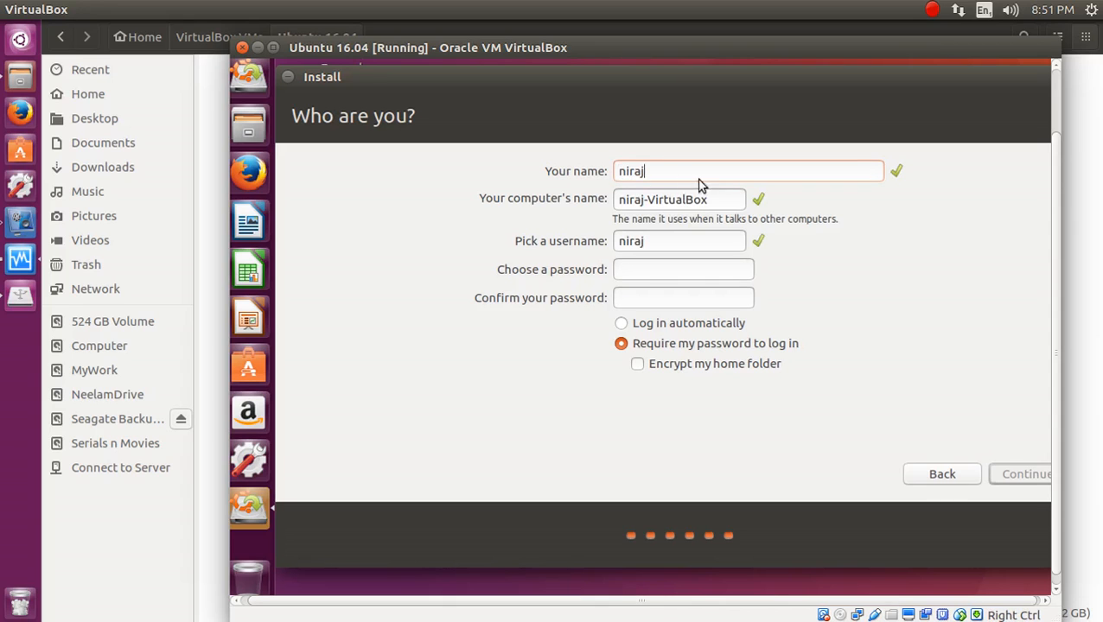
pyautogui.moveTo(647, 201); pyautogui.dragTo(733, 197)
pyautogui.write('vm')
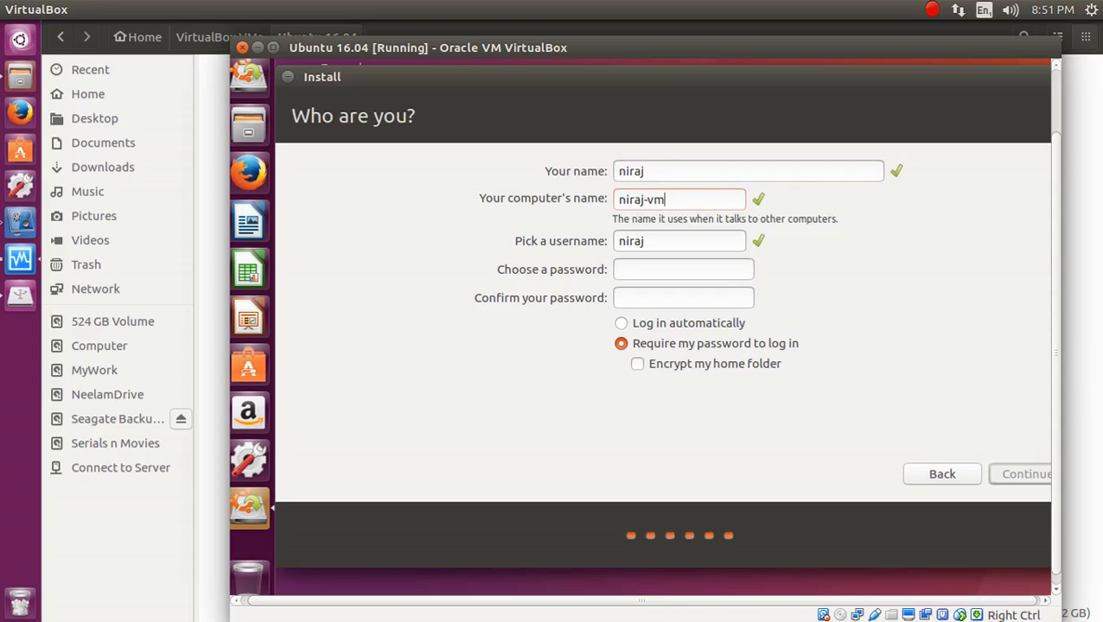
pyautogui.click(660, 243)
# Enter the account password and confirm it in the second password field.
pyautogui.write('***')
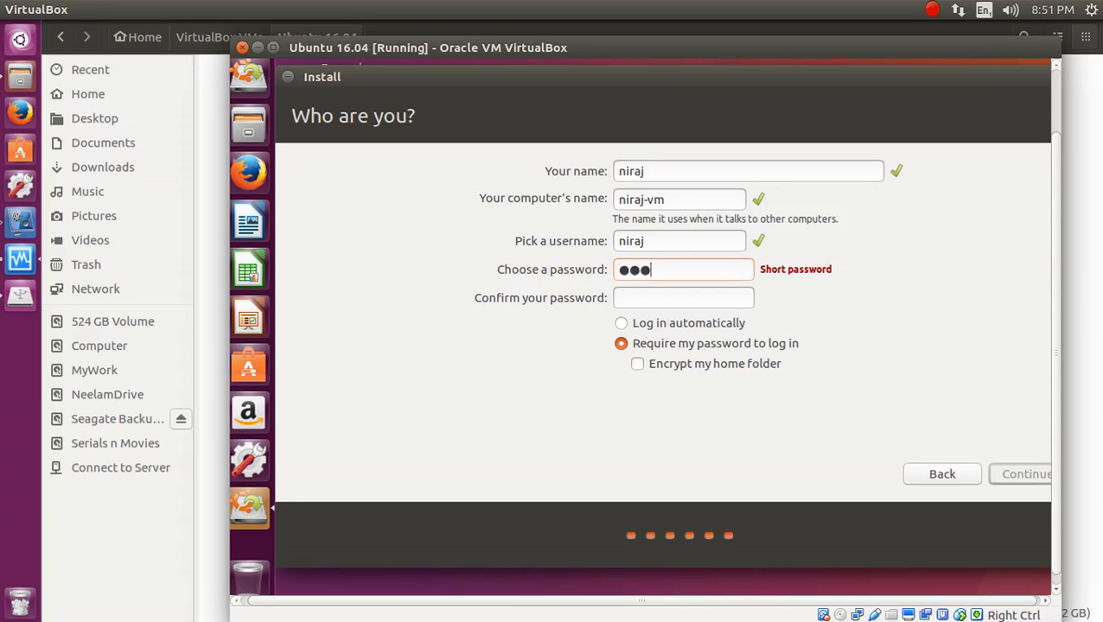
pyautogui.write('***')
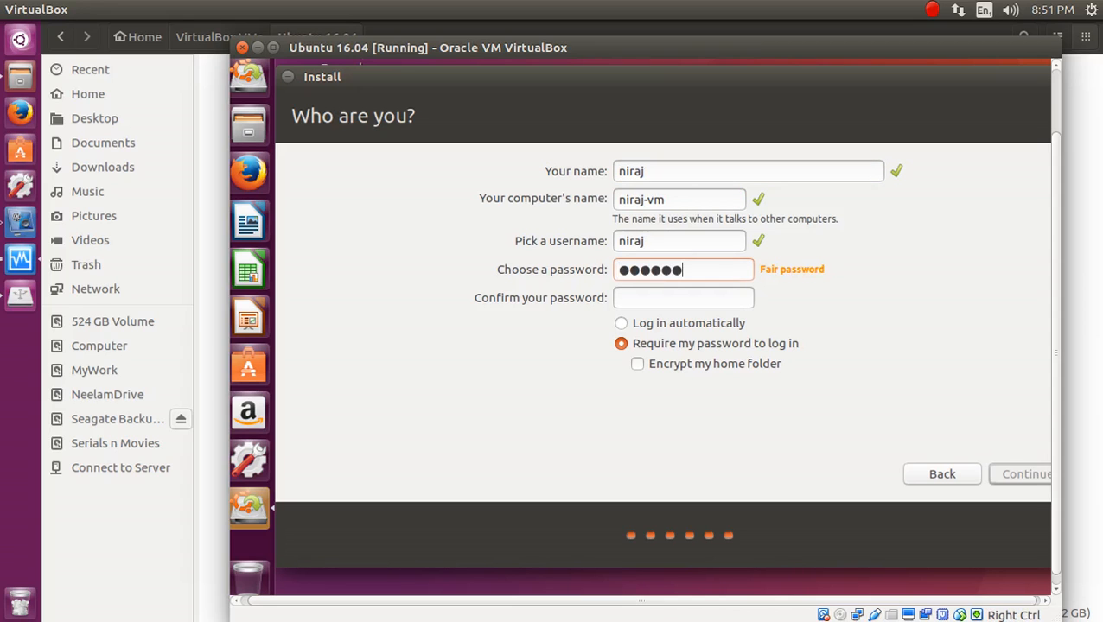
pyautogui.press('BackSpace')
pyautogui.press('BackSpace')
pyautogui.press('BackSpace')
pyautogui.press('BackSpace')
pyautogui.press('BackSpace')
pyautogui.press('BackSpace')
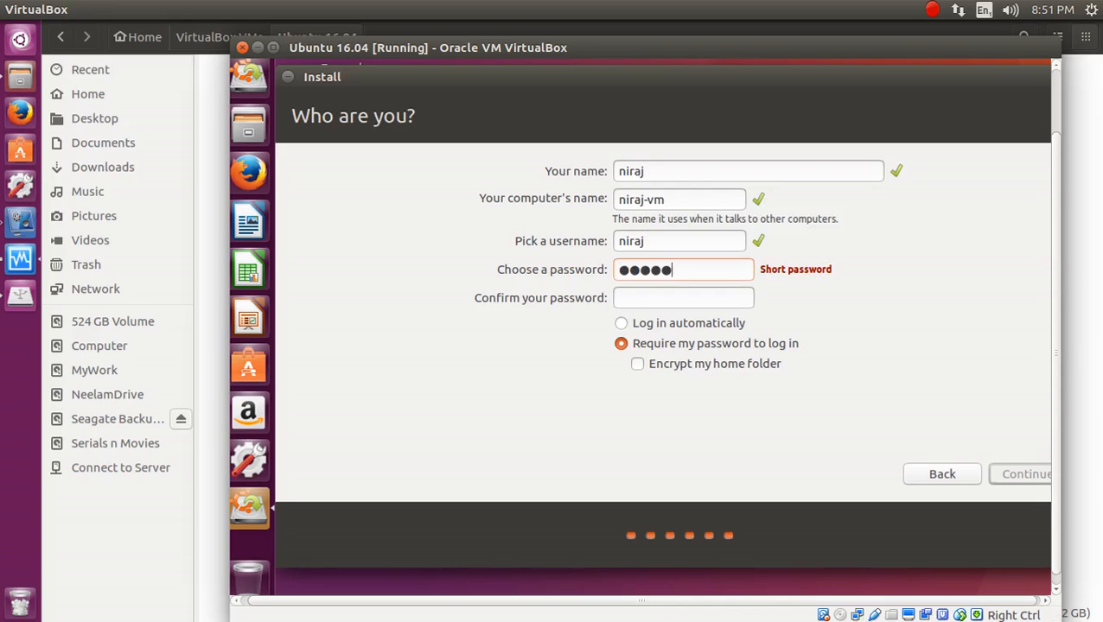
pyautogui.write('***')
pyautogui.press('Tab')
pyautogui.write('***')
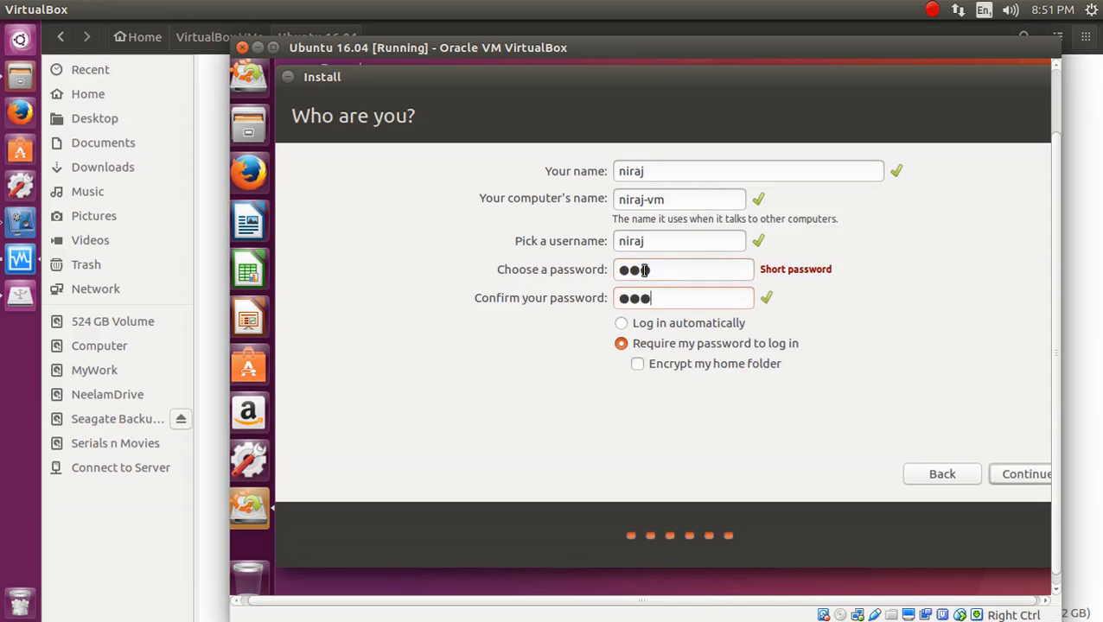
pyautogui.moveTo(660, 270); pyautogui.dragTo(610, 268)
pyautogui.doubleClick(622, 241)
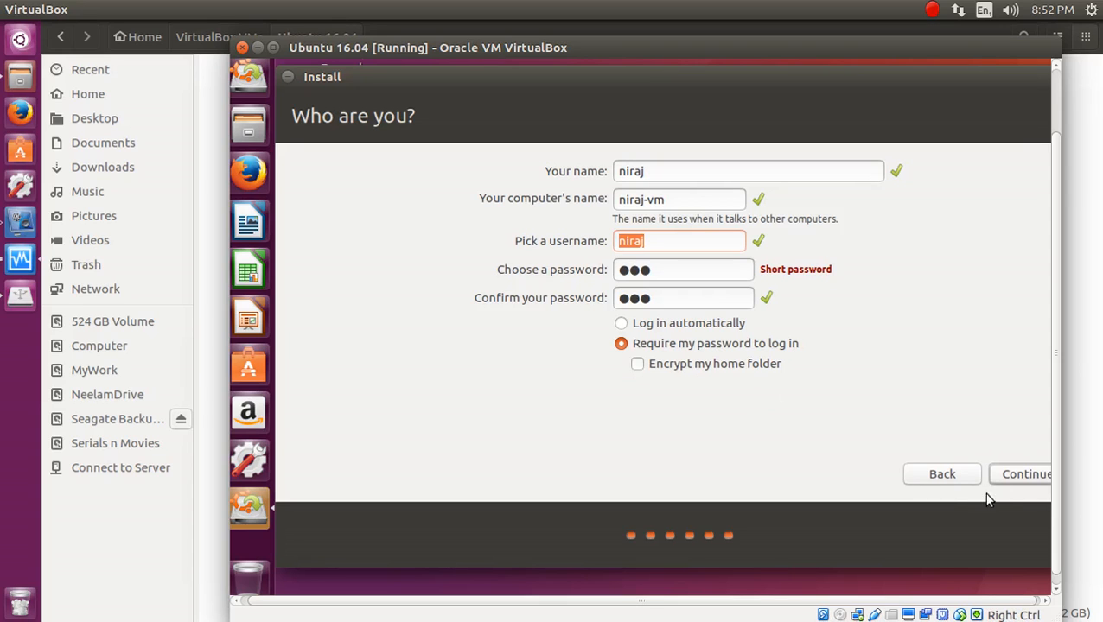
# Submit the account details, browse the detailed installation log, and raise the gedit partition notes.
pyautogui.click(1014, 476)
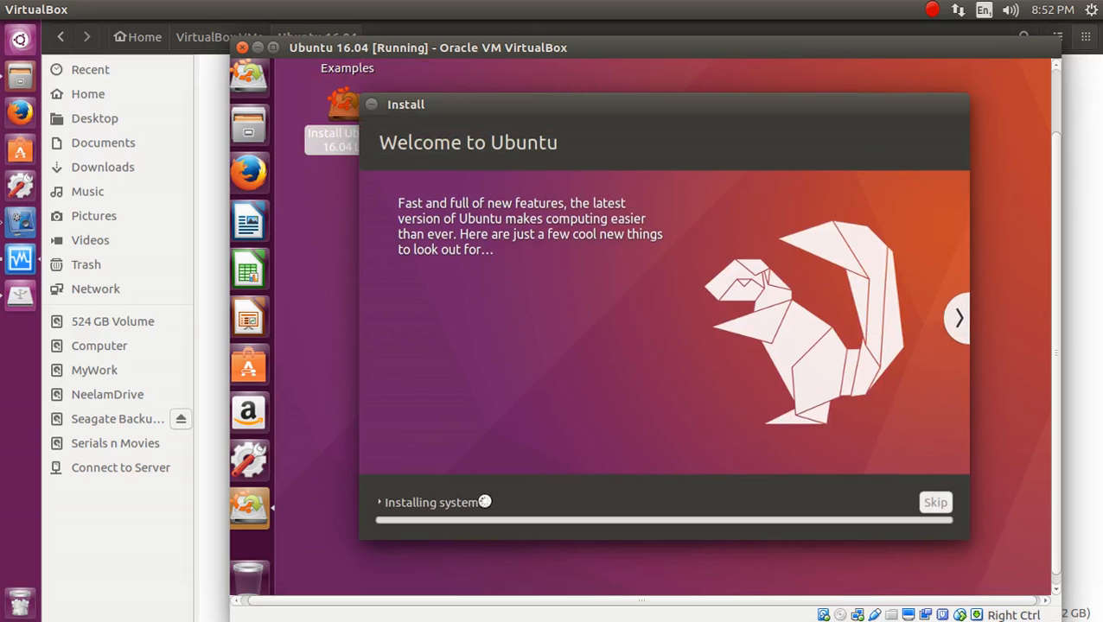
pyautogui.click(485, 502)
pyautogui.moveTo(520, 547); pyautogui.dragTo(394, 464)
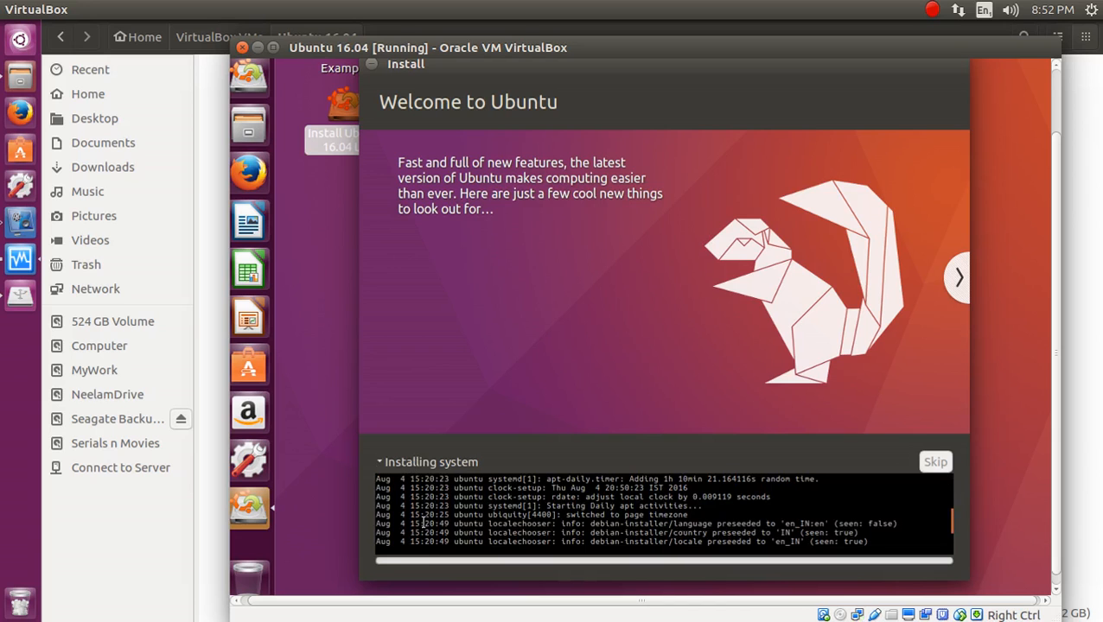
pyautogui.moveTo(538, 538); pyautogui.dragTo(549, 585)
pyautogui.click(522, 516)
pyautogui.click(547, 523)
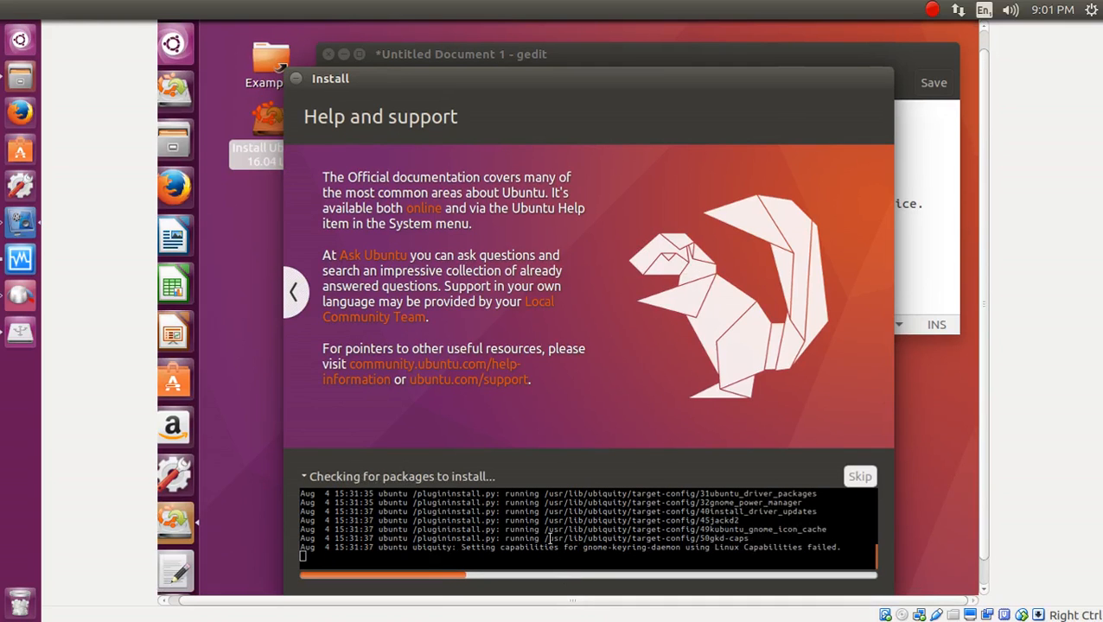
pyautogui.moveTo(550, 538); pyautogui.dragTo(469, 522)
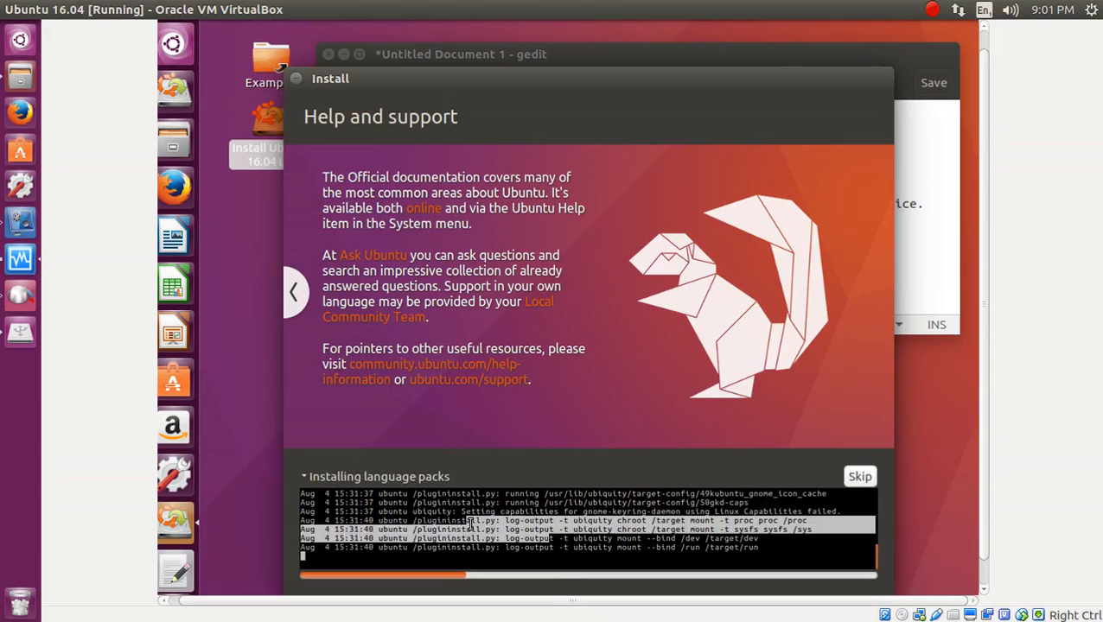
pyautogui.moveTo(401, 501); pyautogui.dragTo(497, 529)
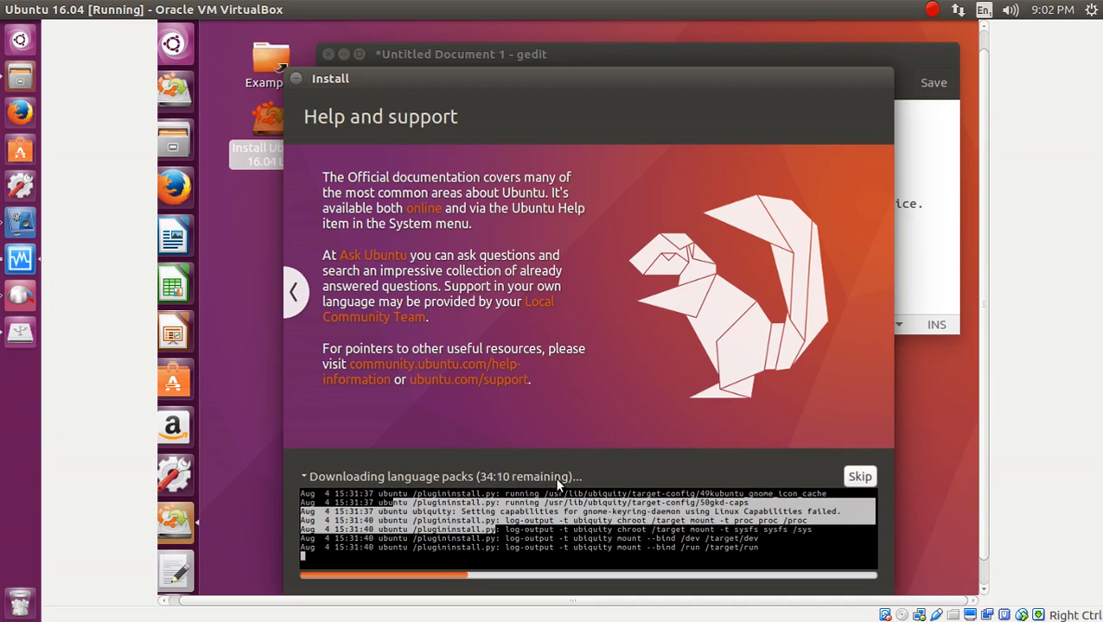
pyautogui.click(932, 265)
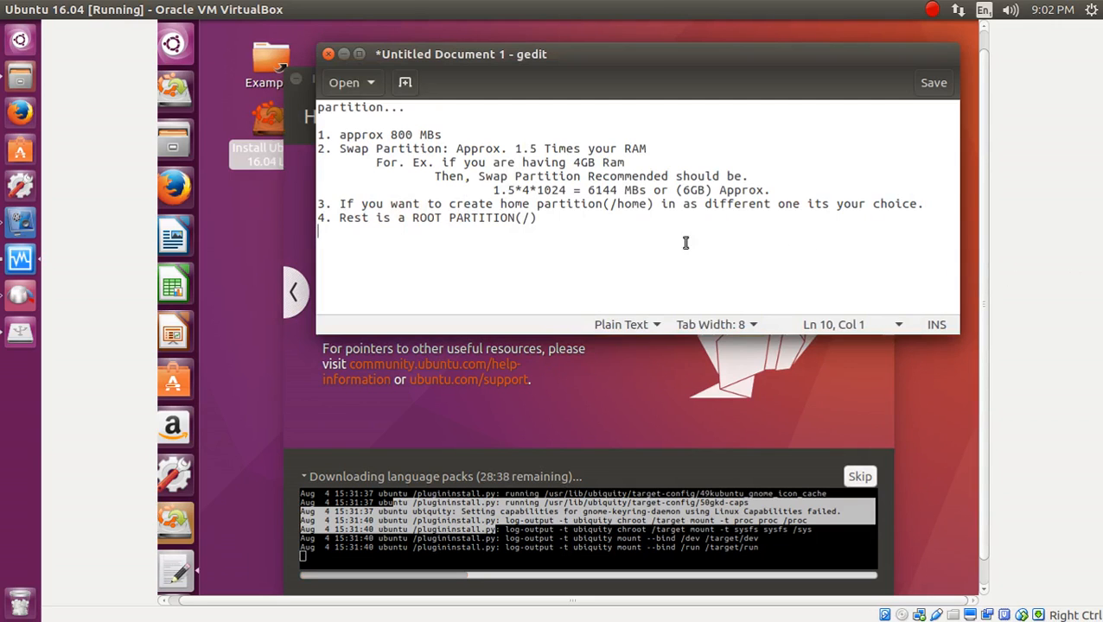
# Append 'Boot' after 'approx 800 MBs' and add a new line below it.
pyautogui.click(362, 123)
pyautogui.moveTo(395, 121); pyautogui.dragTo(485, 239)
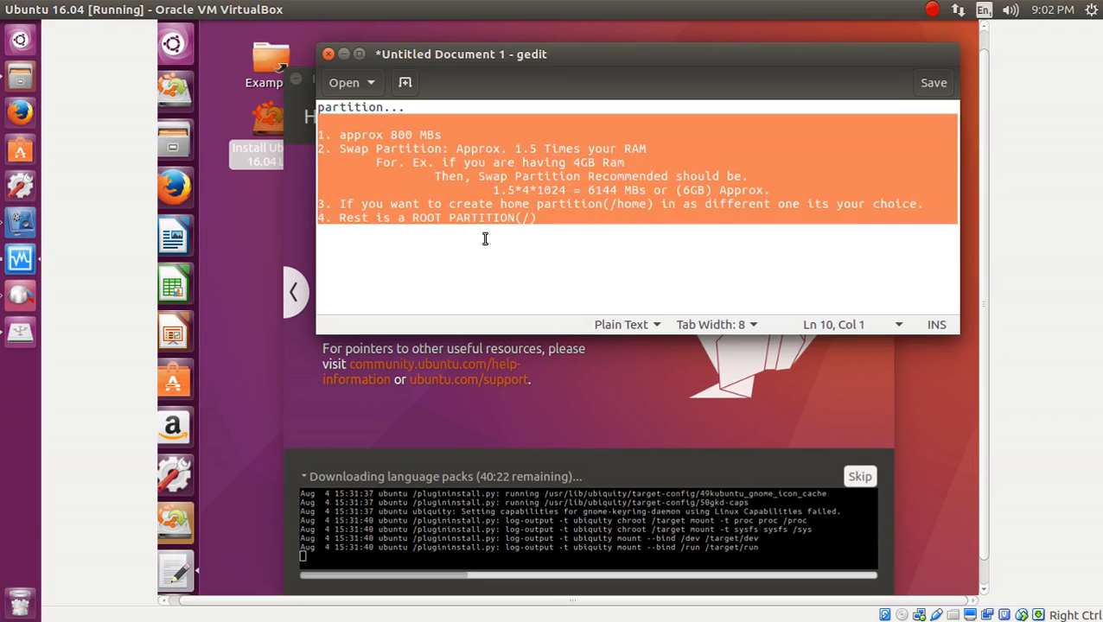
pyautogui.click(545, 239)
pyautogui.click(337, 122)
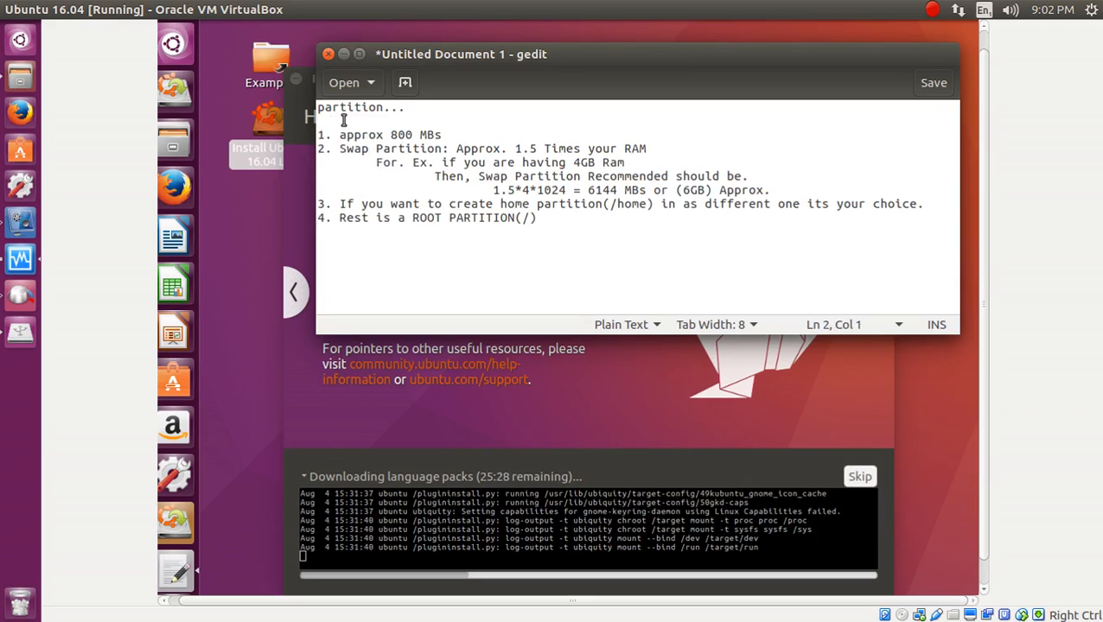
pyautogui.click(339, 135)
pyautogui.moveTo(338, 135); pyautogui.dragTo(443, 136)
pyautogui.click(453, 131)
pyautogui.write('Boot')
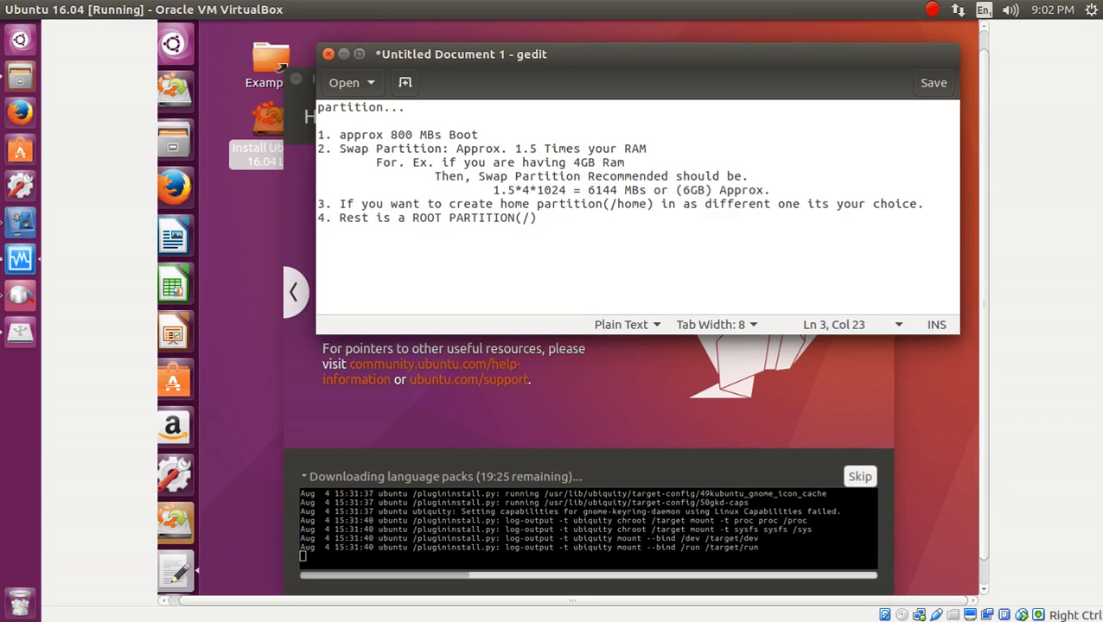
pyautogui.press('Return')
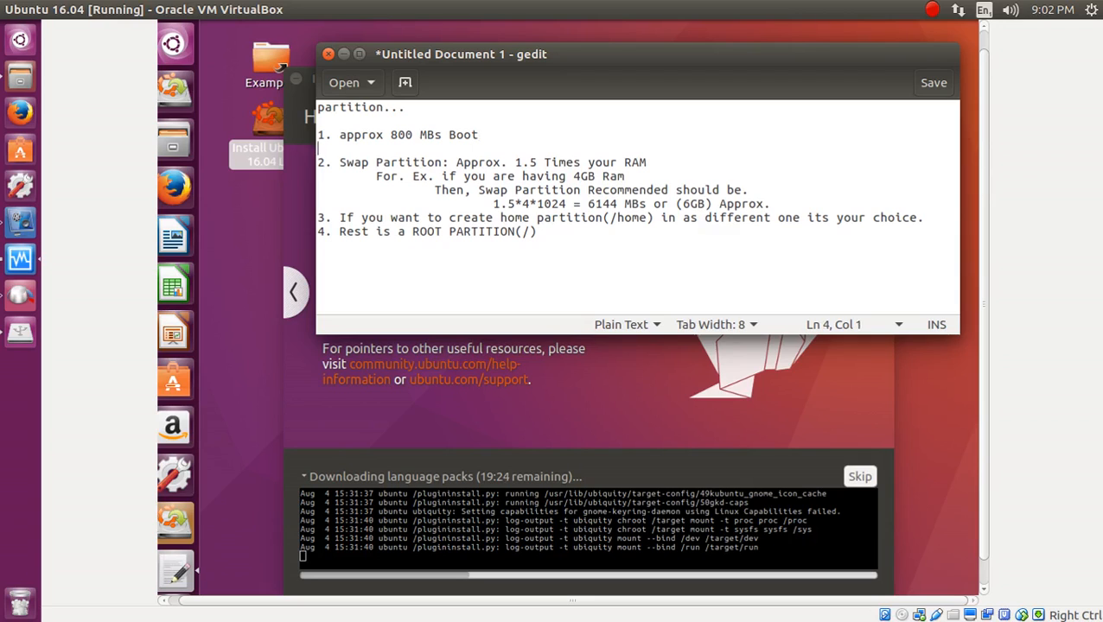
# Move to the swap line and delete the 5 from its 1.5 multiplier.
pyautogui.press('Down')
pyautogui.press('Down')
pyautogui.press('Up')
pyautogui.press('Right')
pyautogui.press('Right')
pyautogui.press('Right')
pyautogui.press('Right')
pyautogui.press('Right')
pyautogui.press('Right')
pyautogui.press('Right')
pyautogui.press('Right')
pyautogui.press('Right')
pyautogui.press('Right')
pyautogui.press('Right')
pyautogui.press('Right')
pyautogui.press('Right')
pyautogui.press('Right')
pyautogui.press('Right')
pyautogui.press('Right')
pyautogui.press('Right')
pyautogui.press('Right')
pyautogui.press('Right')
pyautogui.press('Right')
pyautogui.press('Right')
pyautogui.press('Right')
pyautogui.press('Right')
pyautogui.press('Right')
pyautogui.press('Right')
pyautogui.press('Right')
pyautogui.press('Right')
pyautogui.press('Right')
pyautogui.press('Right')
pyautogui.press('Right')
pyautogui.press('Down')
pyautogui.press('Down')
pyautogui.press('Down')
pyautogui.press('Left')
pyautogui.press('Left')
pyautogui.press('Left')
pyautogui.press('Left')
pyautogui.press('Up')
pyautogui.press('Up')
pyautogui.press('Up')
pyautogui.press('Left')
pyautogui.press('Left')
pyautogui.press('Left')
pyautogui.press('Left')
pyautogui.press('Left')
pyautogui.press('Left')
pyautogui.press('Left')
pyautogui.press('Left')
pyautogui.press('Left')
pyautogui.press('Right')
pyautogui.press('Right')
pyautogui.press('BackSpace')
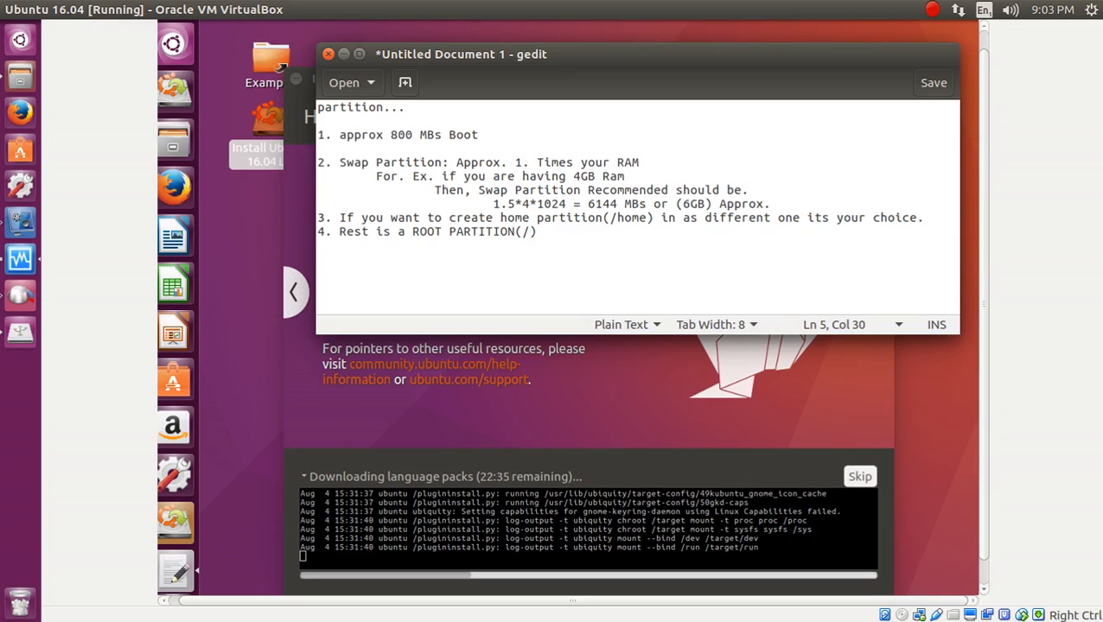
# Change the swap multiplier to 1.0 times RAM.
pyautogui.write('0')
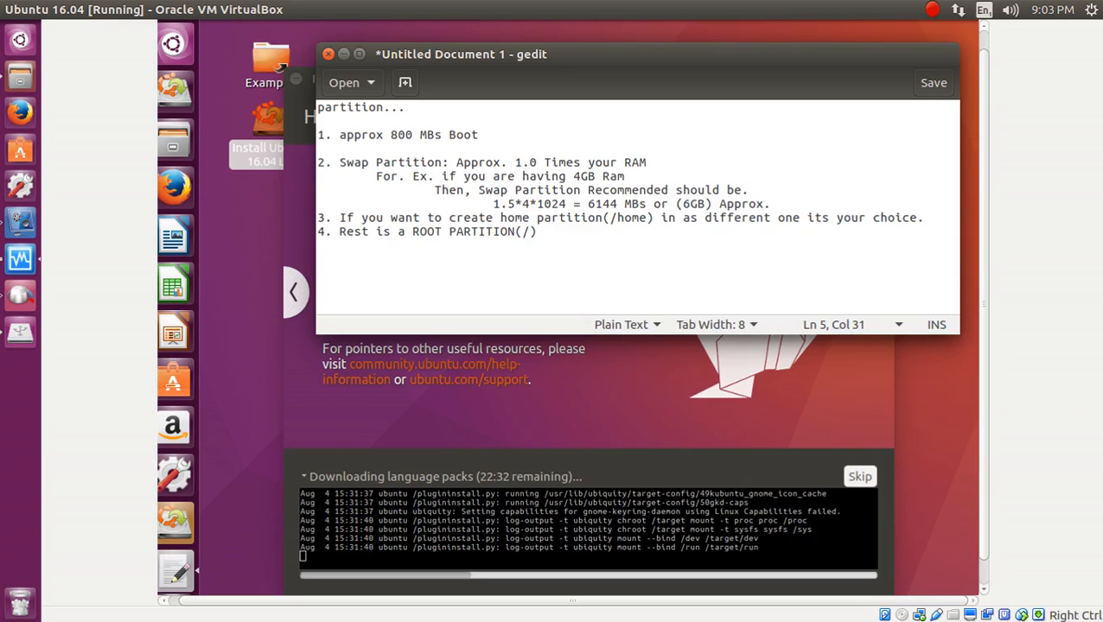
pyautogui.press('Down')
pyautogui.press('Down')
pyautogui.press('Down')
pyautogui.press('Right')
pyautogui.press('Right')
pyautogui.press('Right')
pyautogui.press('Right')
pyautogui.press('Right')
pyautogui.press('Right')
pyautogui.press('Right')
pyautogui.press('Right')
pyautogui.press('Right')
pyautogui.press('Right')
pyautogui.press('Right')
pyautogui.press('Right')
pyautogui.press('Right')
pyautogui.press('Right')
pyautogui.press('Right')
pyautogui.press('Right')
pyautogui.press('Right')
pyautogui.press('Right')
pyautogui.press('Right')
pyautogui.press('Right')
pyautogui.press('Right')
pyautogui.press('Right')
pyautogui.press('Right')
pyautogui.press('Right')
pyautogui.press('Left')
pyautogui.press('Up')
pyautogui.press('Up')
pyautogui.press('Left')
pyautogui.press('Left')
pyautogui.press('Left')
pyautogui.press('Left')
pyautogui.press('Left')
pyautogui.press('Left')
pyautogui.press('Left')
pyautogui.press('Left')
pyautogui.press('Left')
pyautogui.press('Up')
pyautogui.press('Left')
pyautogui.press('Left')
pyautogui.press('Left')
pyautogui.press('Right')
pyautogui.press('Right')
pyautogui.press('Right')
pyautogui.press('Right')
pyautogui.press('Right')
pyautogui.press('Right')
pyautogui.press('Right')
pyautogui.press('Right')
pyautogui.press('Right')
pyautogui.press('Right')
pyautogui.press('Down')
pyautogui.press('Home')
pyautogui.press('Left')
# Append '(1.5xRAM recommended) you can also go for 1xRAM or 0.5xRAM' to the swap line.
pyautogui.write('(1.5')
pyautogui.press('BackSpace')
pyautogui.write('xra')
pyautogui.press('BackSpace')
pyautogui.press('BackSpace')
pyautogui.write('RAM) ')
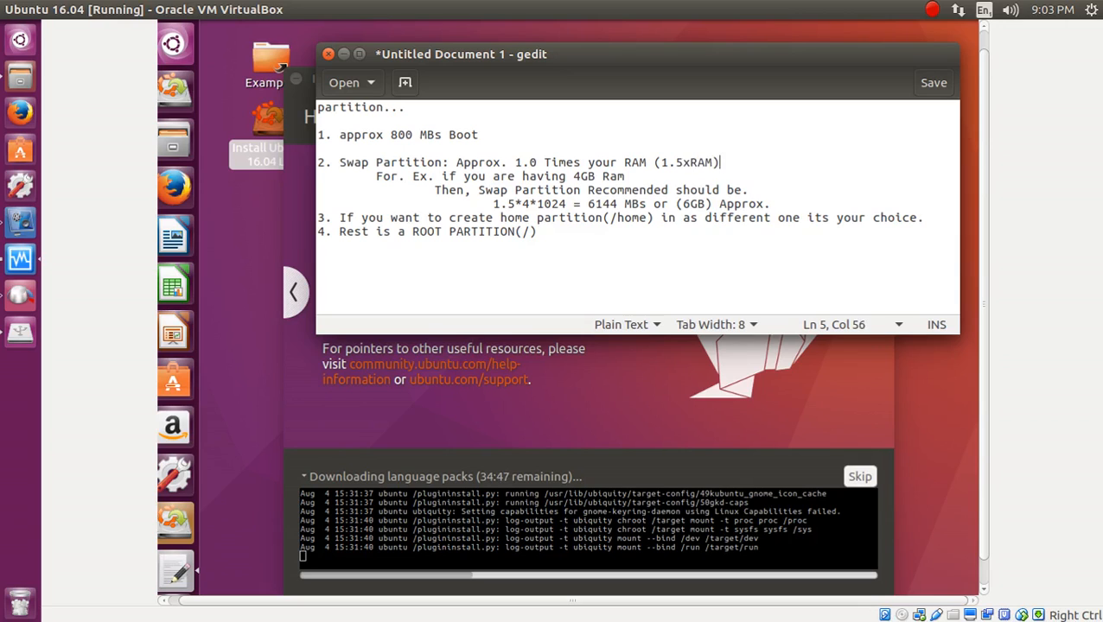
pyautogui.write('you can also ')
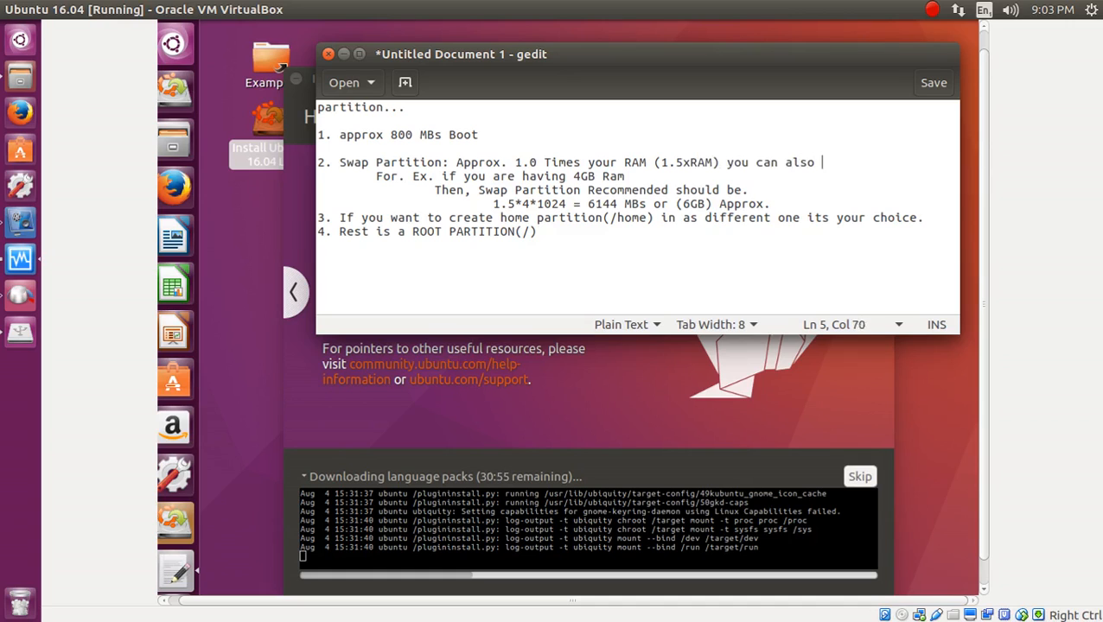
pyautogui.write('go for 1xRA')
pyautogui.write('M or ')
pyautogui.write('0.5')
pyautogui.write('x')
pyautogui.write('RAM')
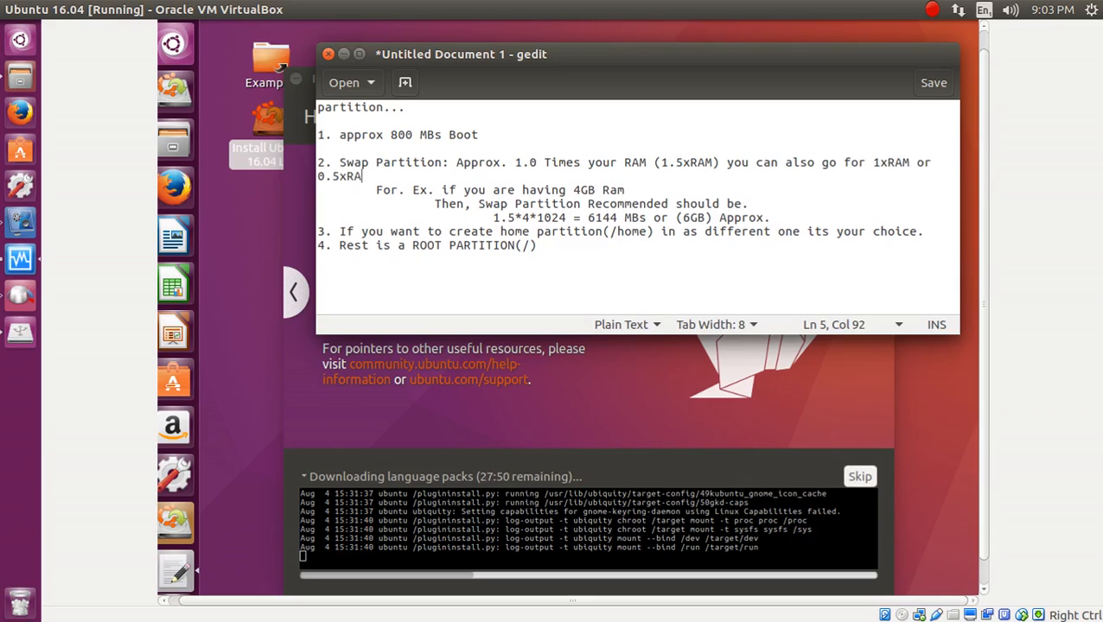
pyautogui.press('Left')
pyautogui.press('Left')
pyautogui.press('Left')
pyautogui.press('Left')
pyautogui.press('Left')
pyautogui.press('Left')
pyautogui.press('Left')
pyautogui.press('Left')
pyautogui.press('Left')
pyautogui.press('Left')
pyautogui.press('Left')
pyautogui.press('Left')
pyautogui.press('Left')
pyautogui.press('Left')
pyautogui.press('Left')
pyautogui.press('Left')
pyautogui.press('Left')
pyautogui.press('Left')
pyautogui.press('Left')
pyautogui.press('Left')
pyautogui.press('Left')
pyautogui.press('Left')
pyautogui.press('Left')
pyautogui.press('Left')
pyautogui.press('Left')
pyautogui.press('Left')
pyautogui.press('Left')
pyautogui.press('Right')
pyautogui.press('Right')
pyautogui.press('Right')
pyautogui.write('re')
pyautogui.write('comme')
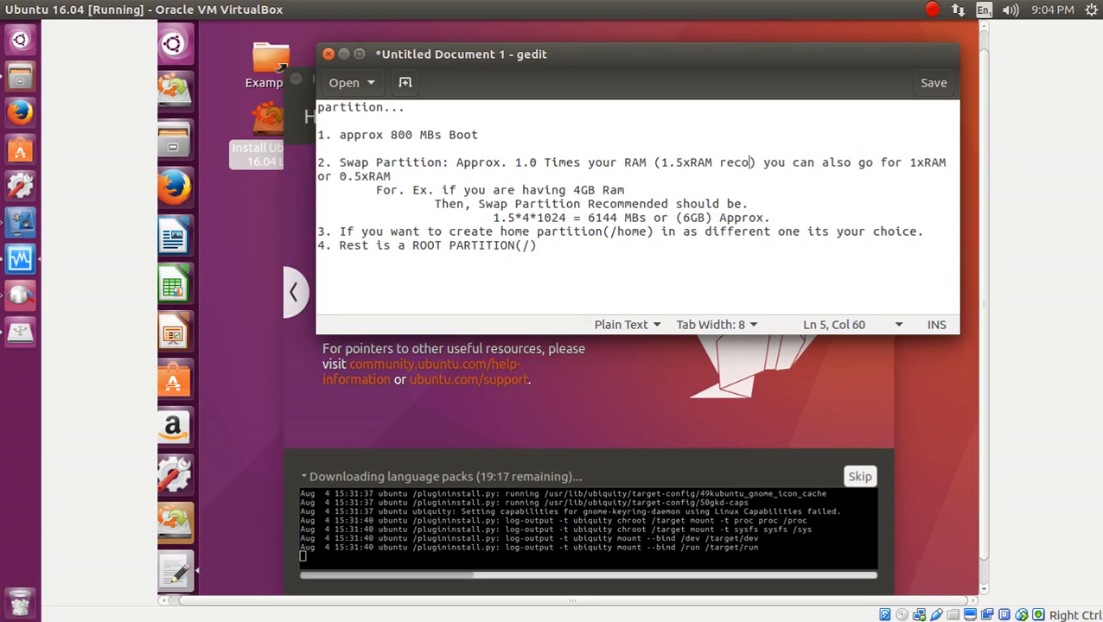
pyautogui.write('nded')
pyautogui.press('End')
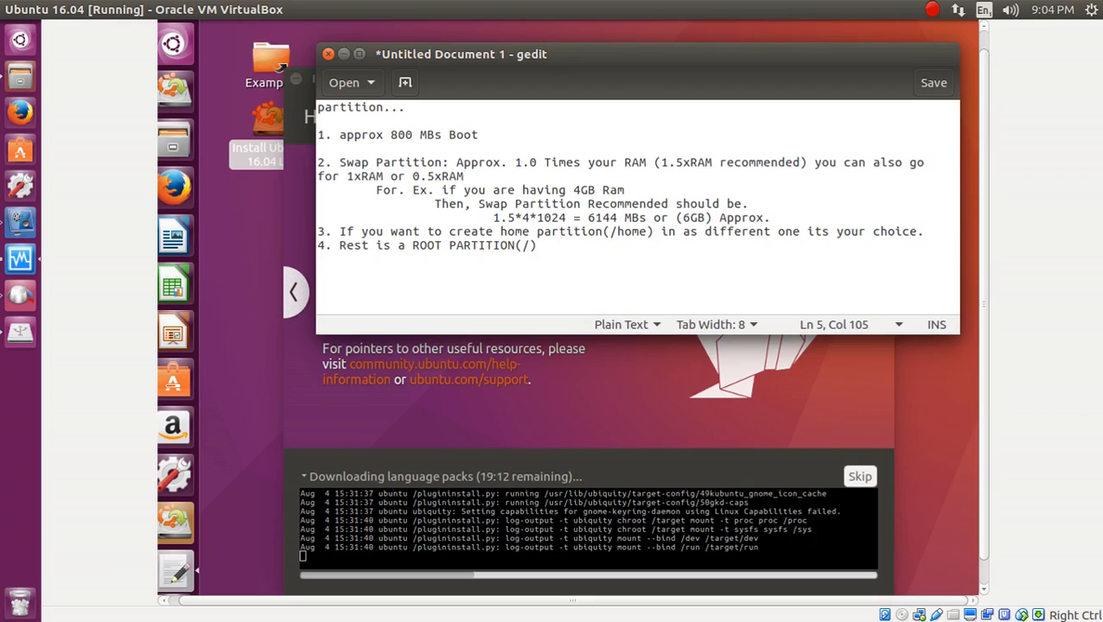
pyautogui.click(803, 164)
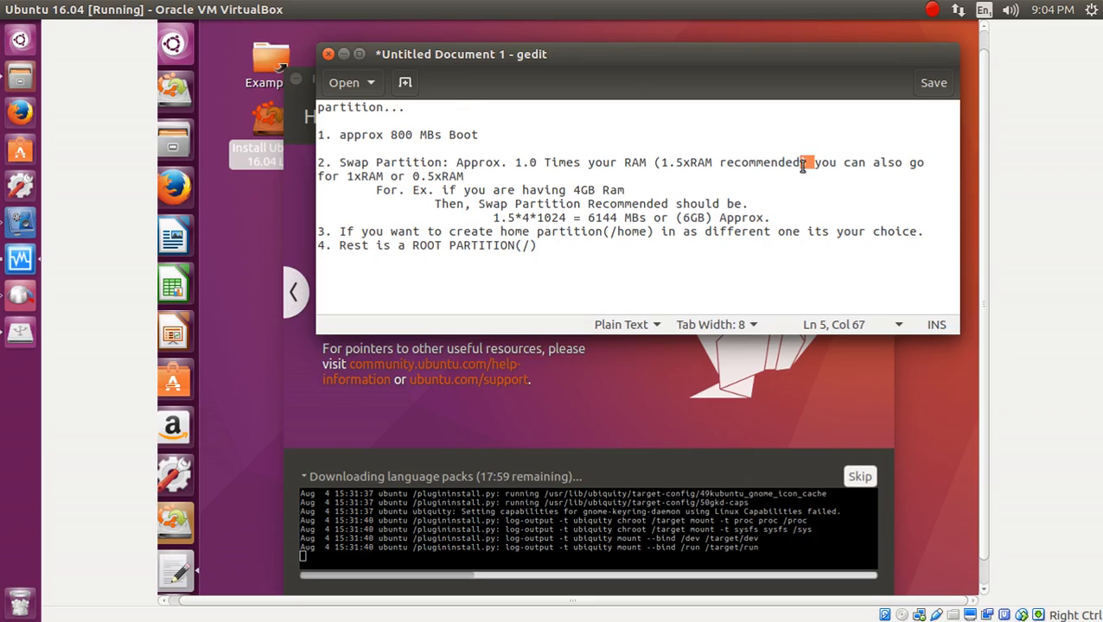
pyautogui.click(810, 165)
pyautogui.moveTo(532, 176); pyautogui.dragTo(343, 162)
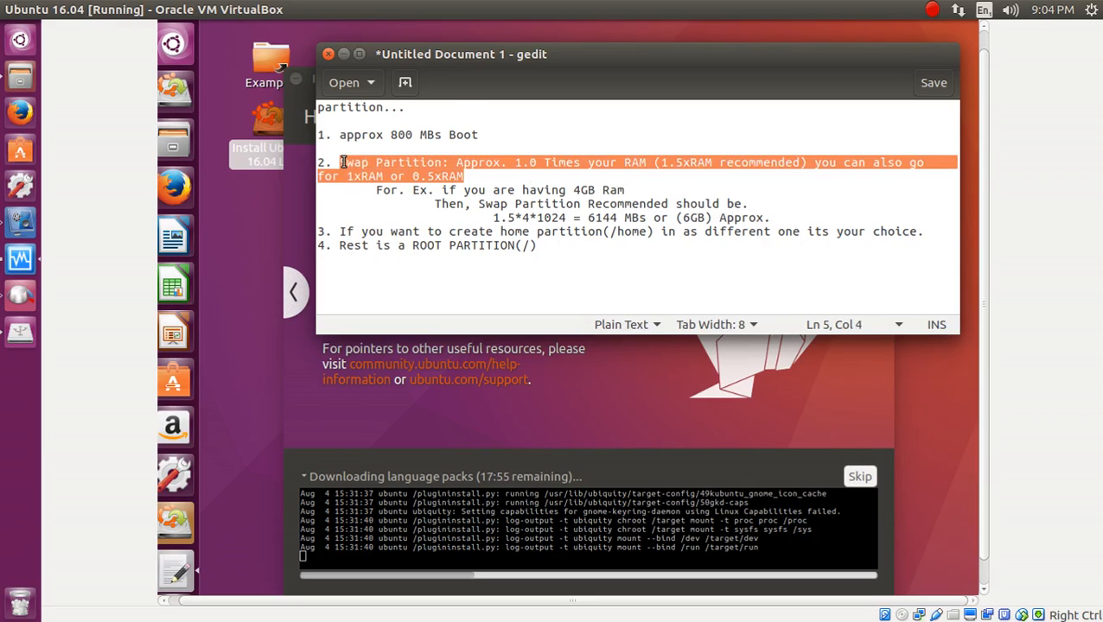
pyautogui.click(499, 178)
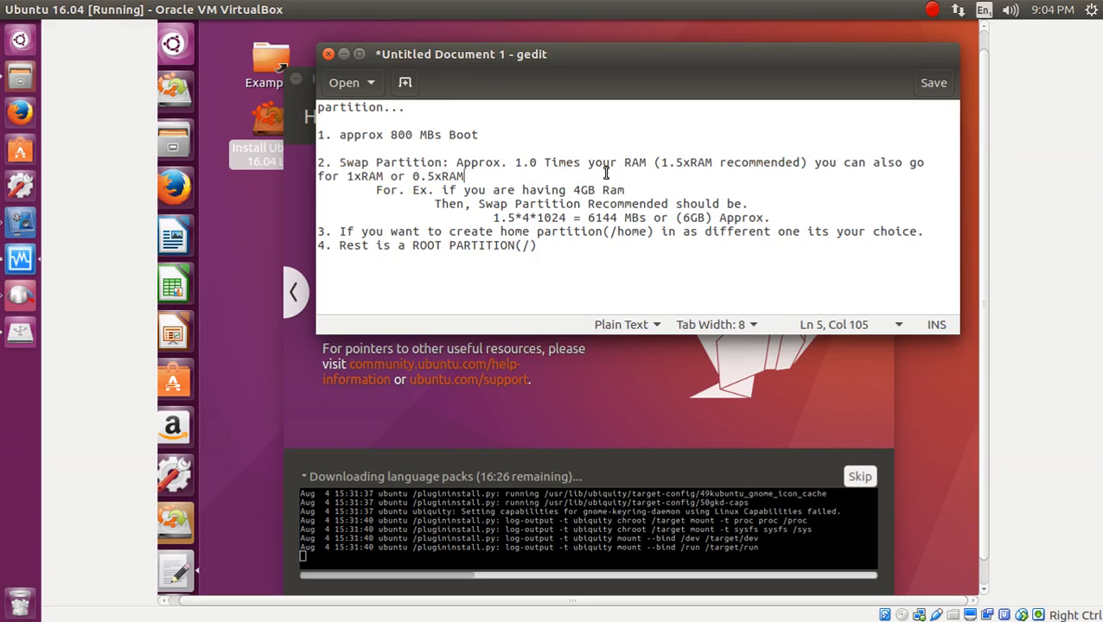
pyautogui.moveTo(661, 162); pyautogui.dragTo(683, 162)
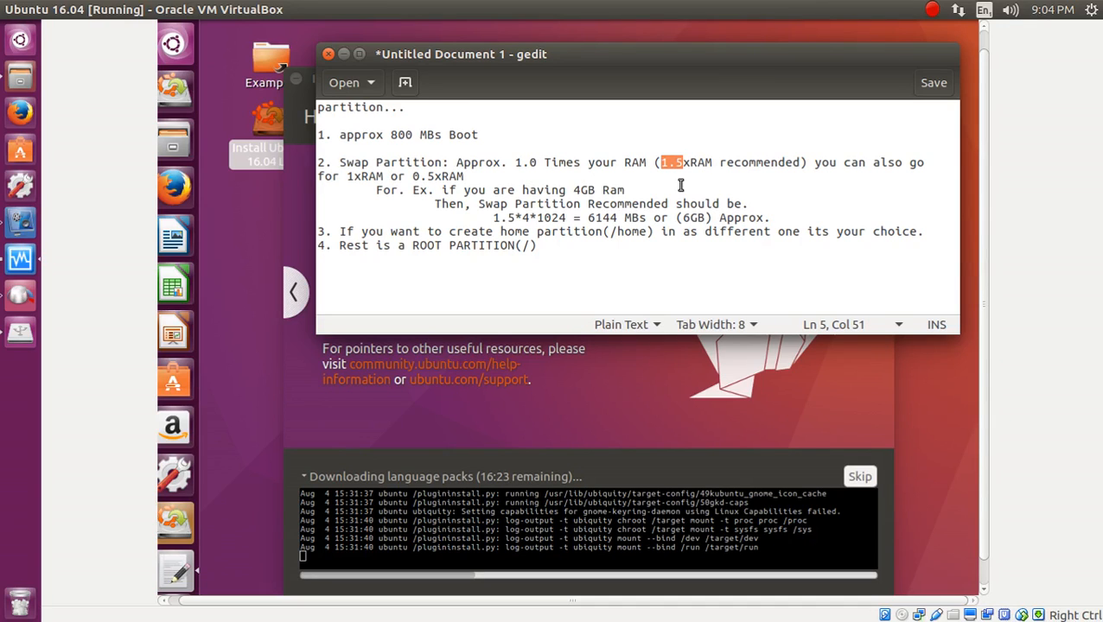
pyautogui.press('Down')
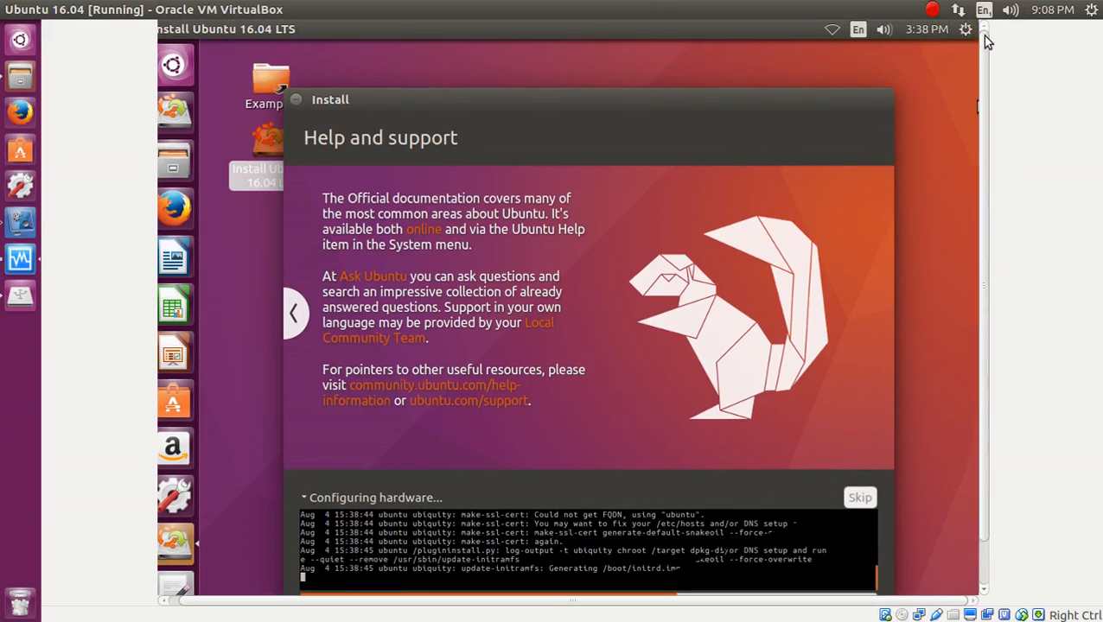
pyautogui.click(830, 31)
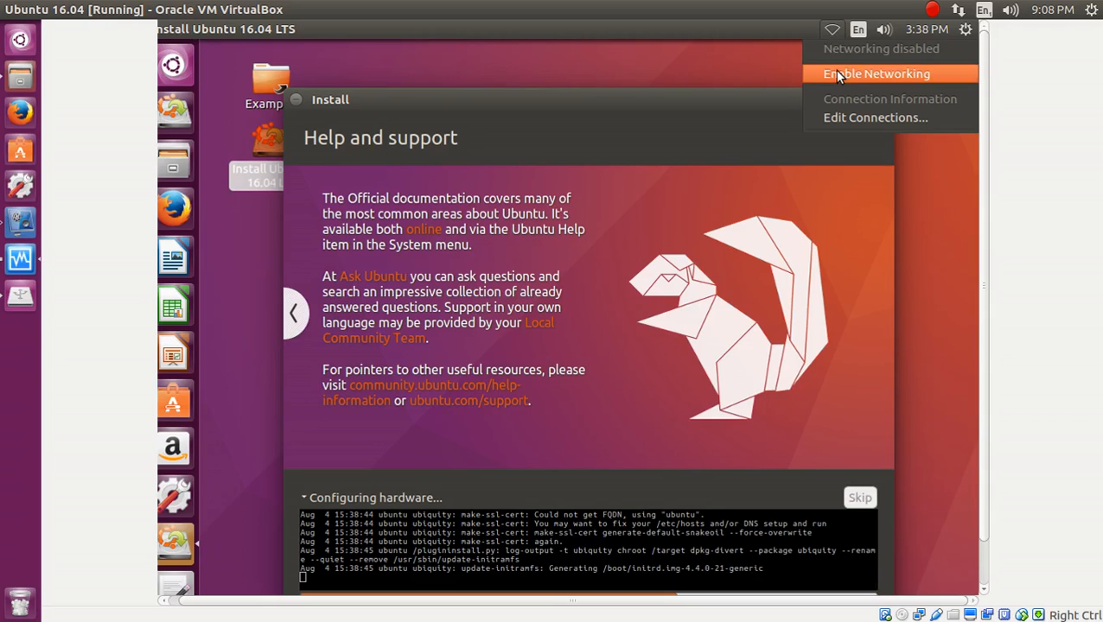
pyautogui.click(557, 336)
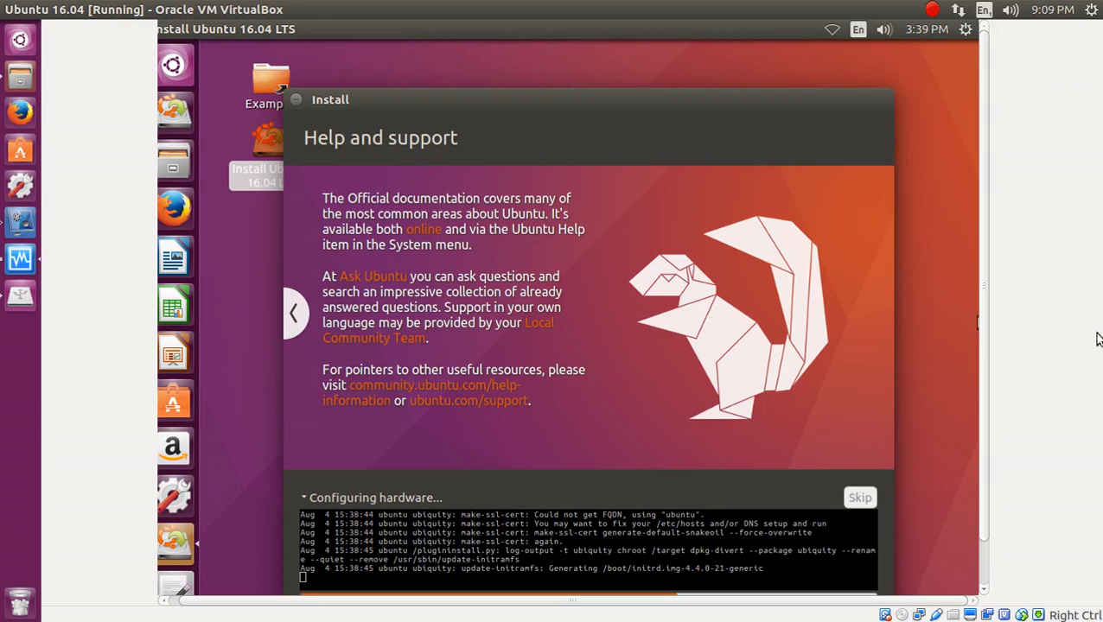
pyautogui.moveTo(985, 362); pyautogui.dragTo(973, 418)
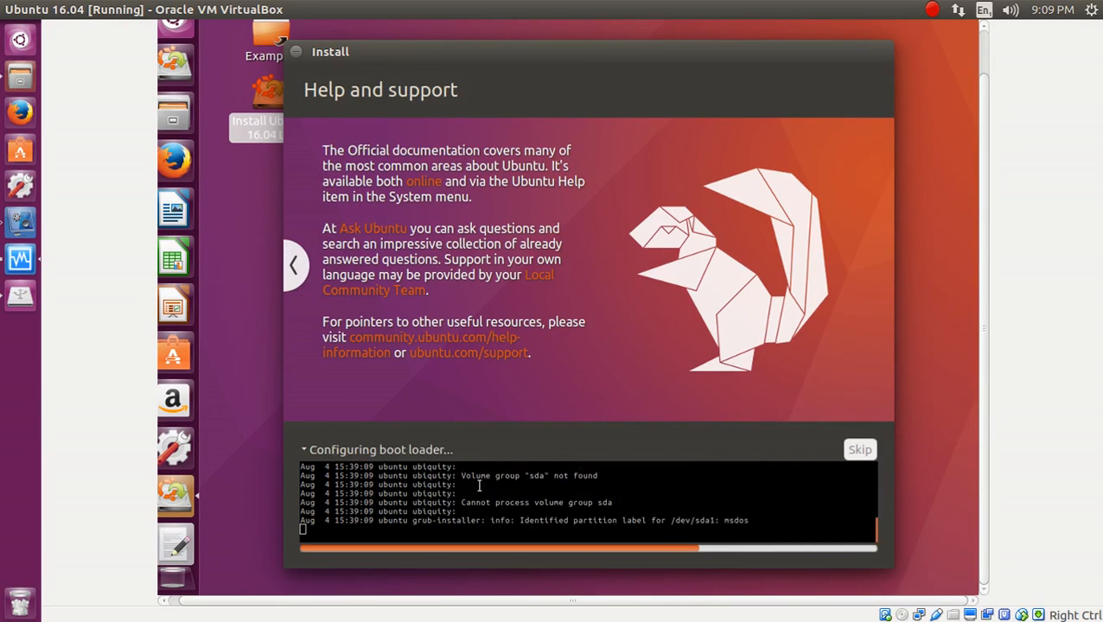
pyautogui.moveTo(480, 484); pyautogui.dragTo(379, 483)
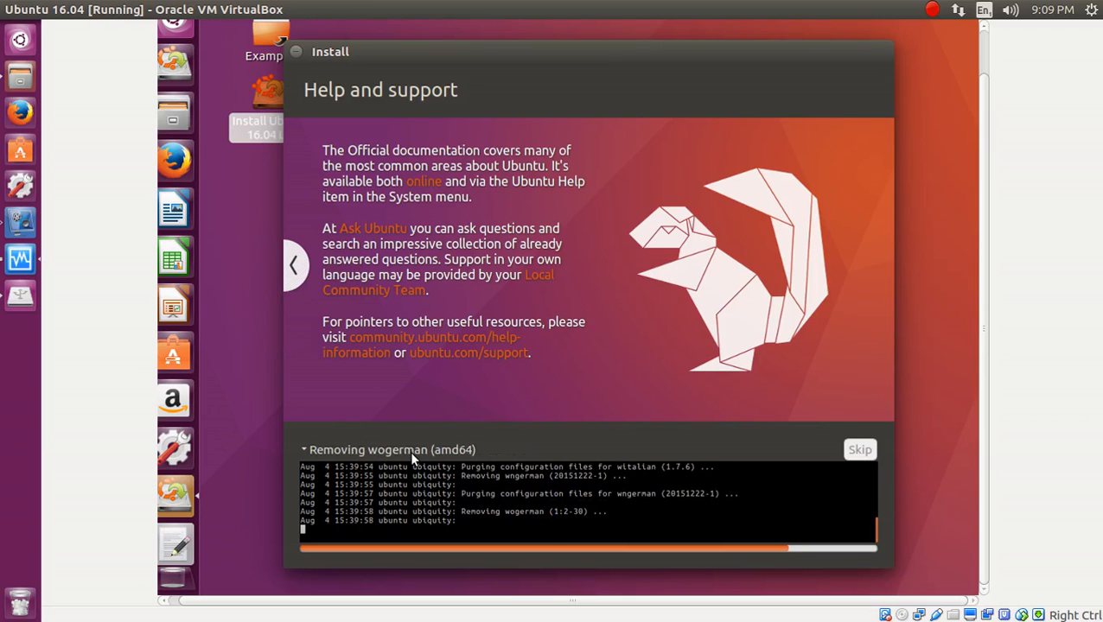
pyautogui.moveTo(536, 537); pyautogui.dragTo(317, 491)
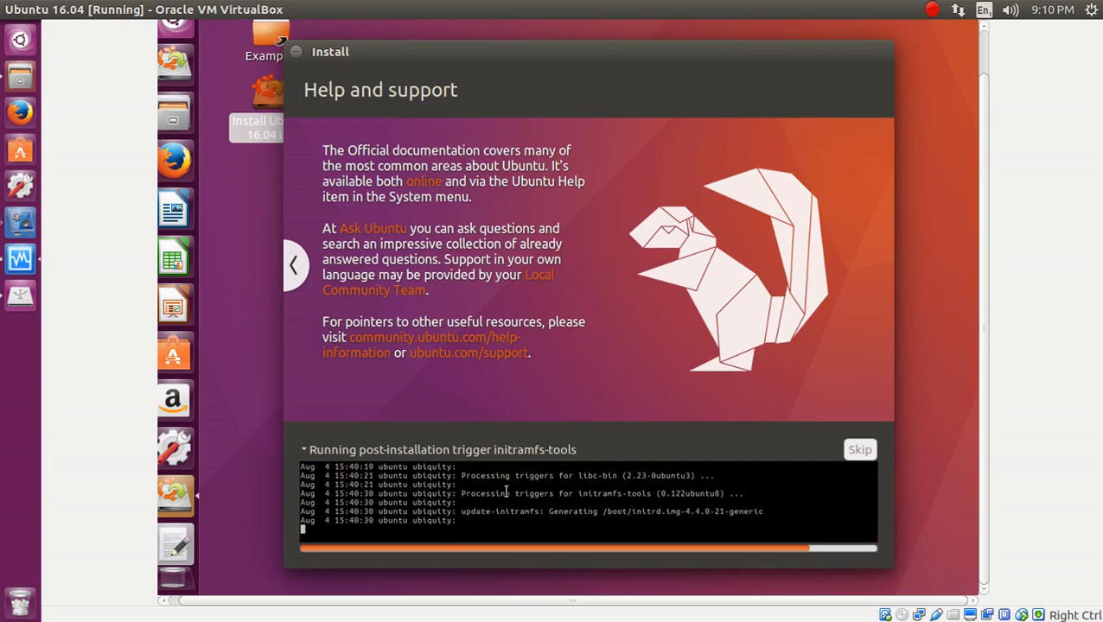
pyautogui.moveTo(588, 511); pyautogui.dragTo(768, 512)
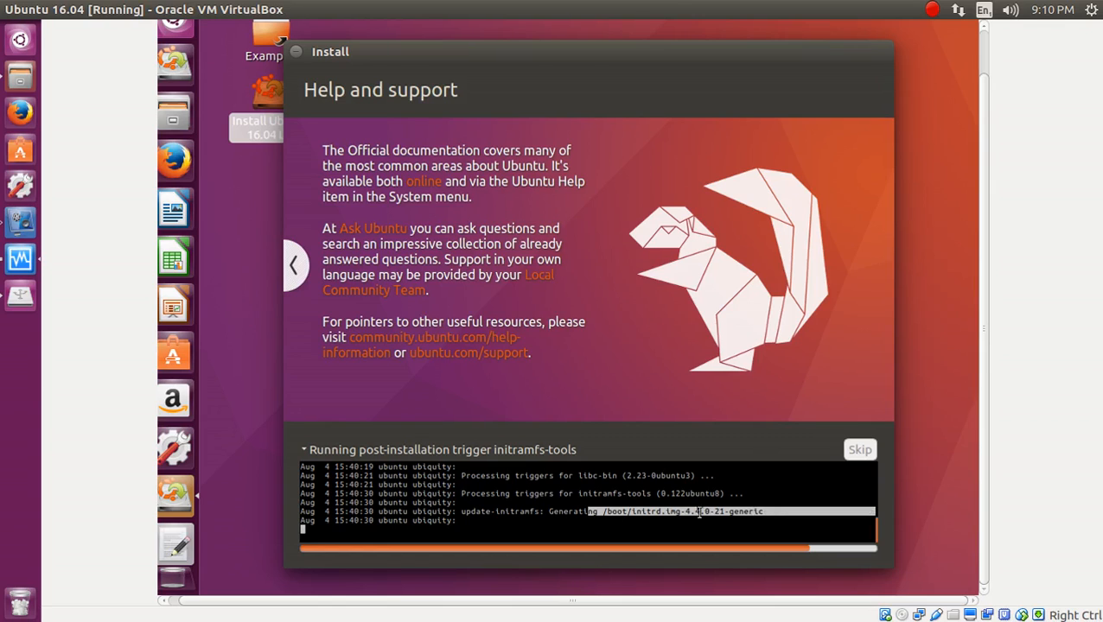
pyautogui.click(602, 515)
pyautogui.moveTo(602, 515); pyautogui.dragTo(595, 514)
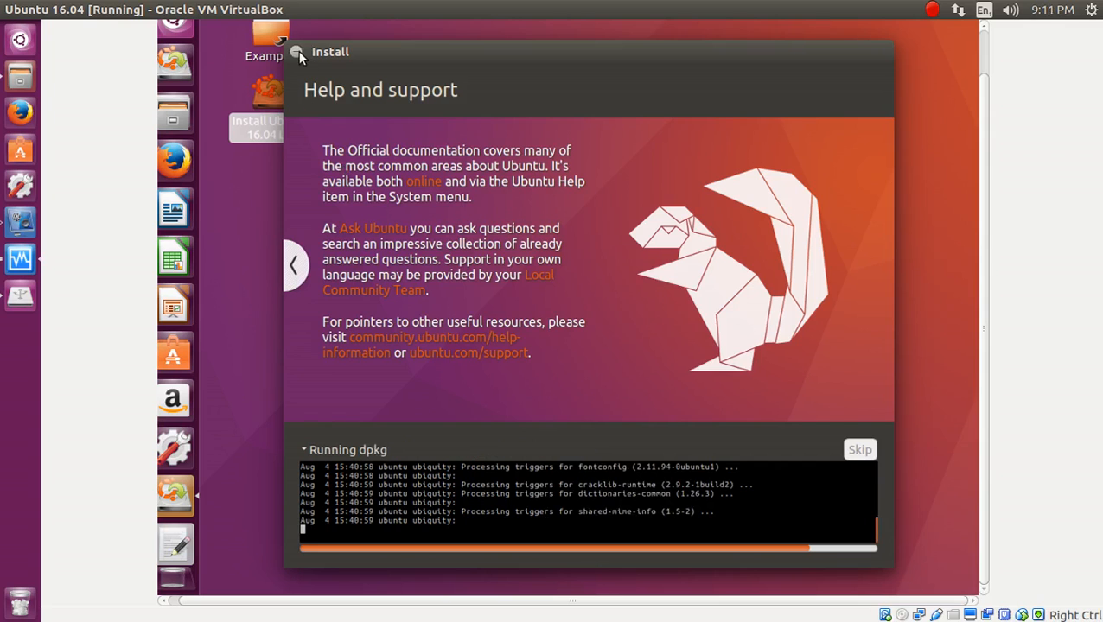
# Close the installer window, search the Dash for 'totem', then clear the search and close the Dash.
pyautogui.click(298, 52)
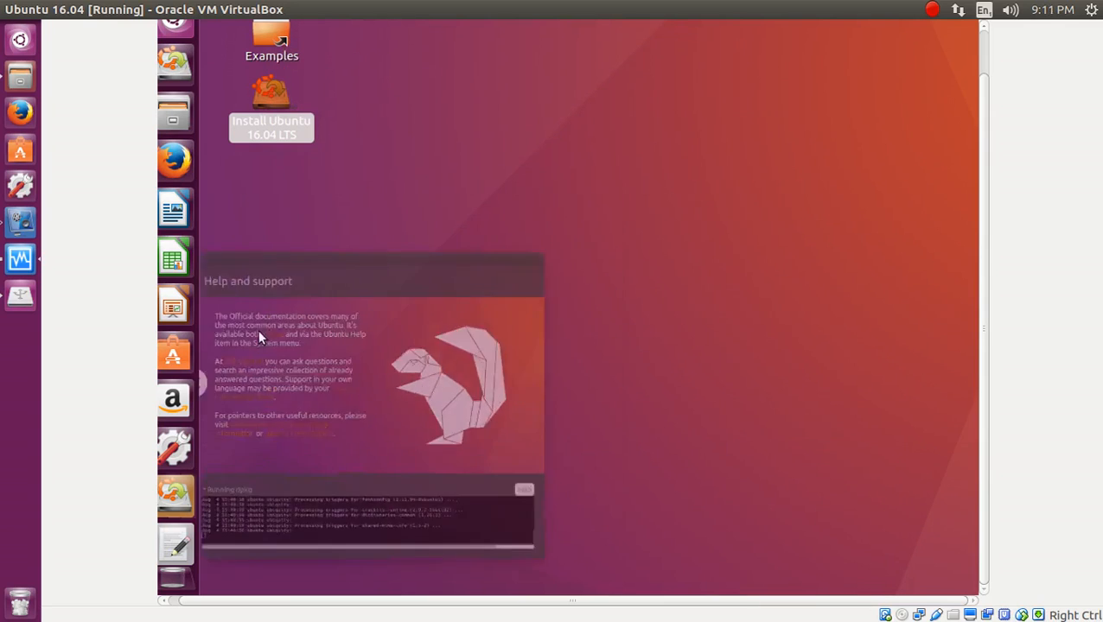
pyautogui.click(183, 31)
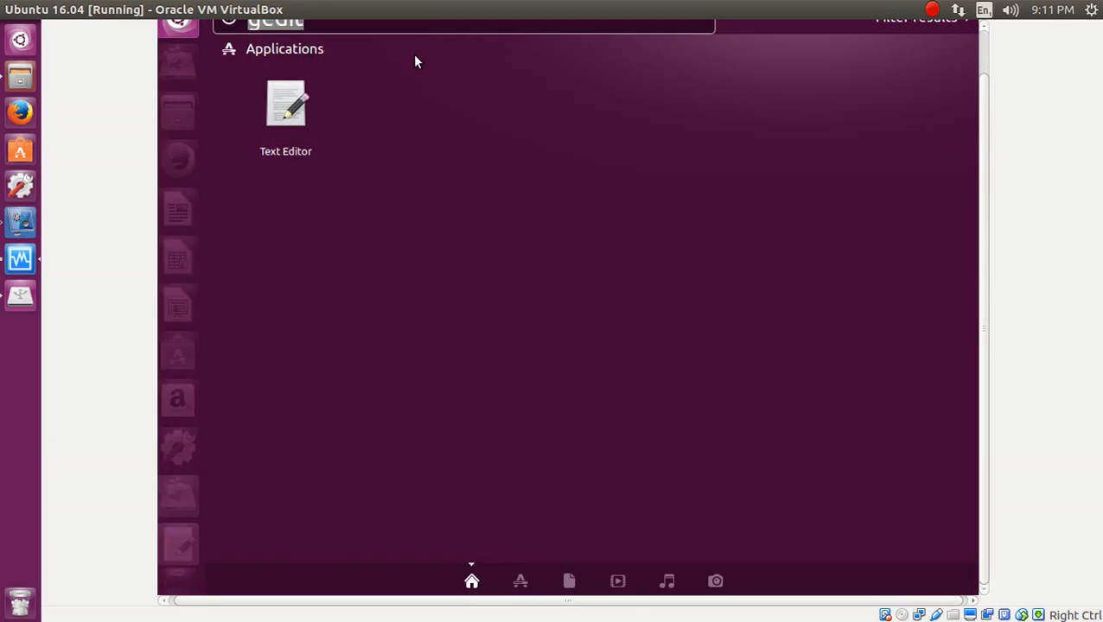
pyautogui.write('com')
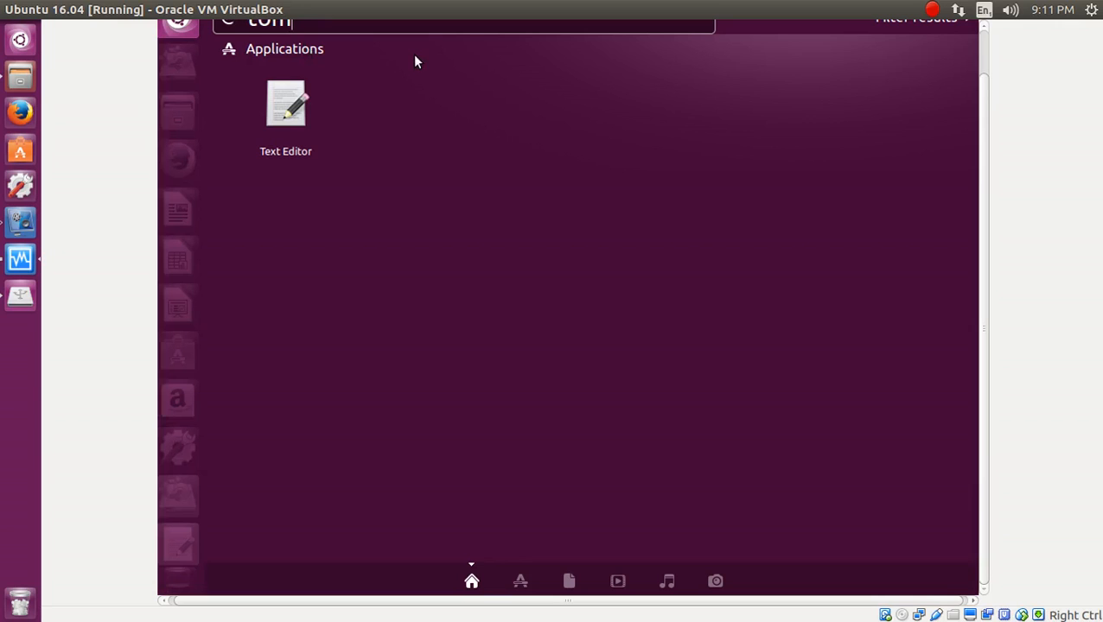
pyautogui.press('BackSpace')
pyautogui.press('BackSpace')
pyautogui.press('BackSpace')
pyautogui.write('totem')
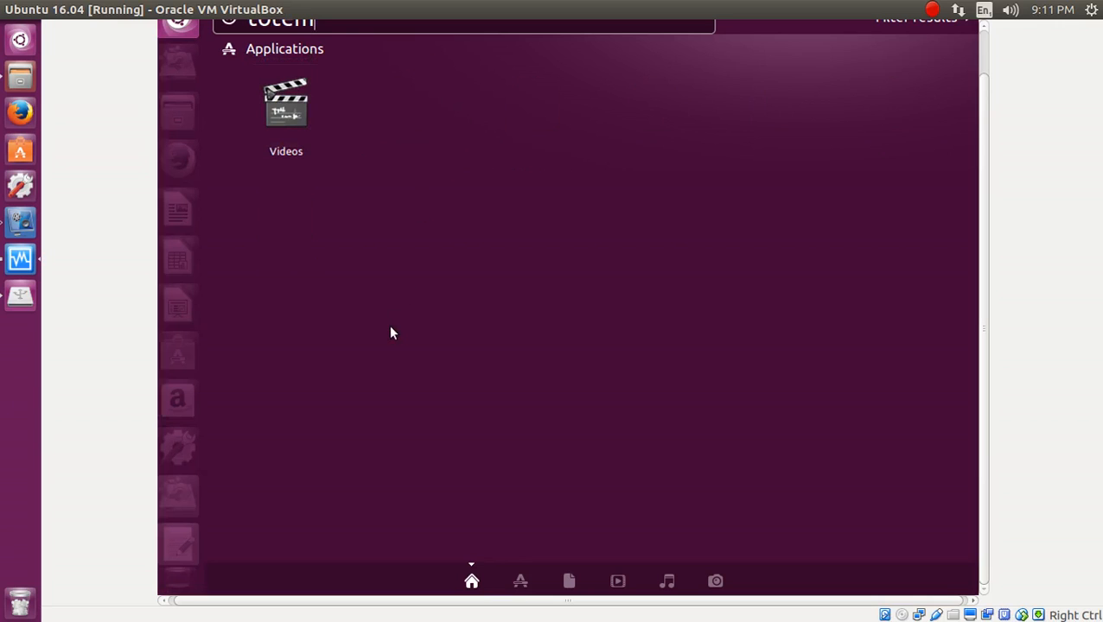
pyautogui.press('Escape')
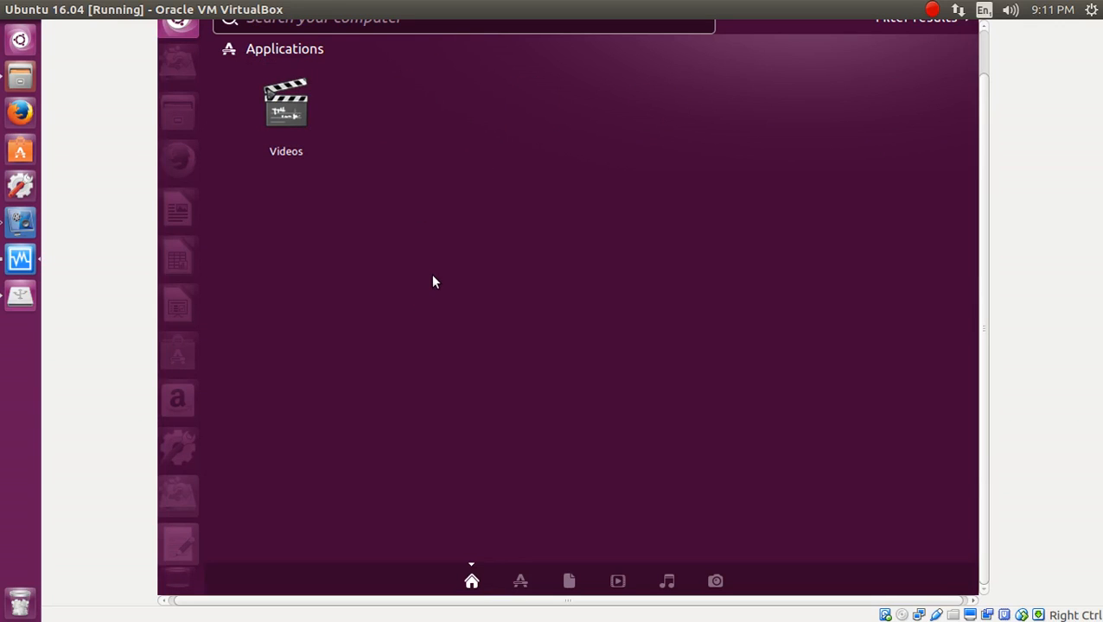
pyautogui.press('Escape')
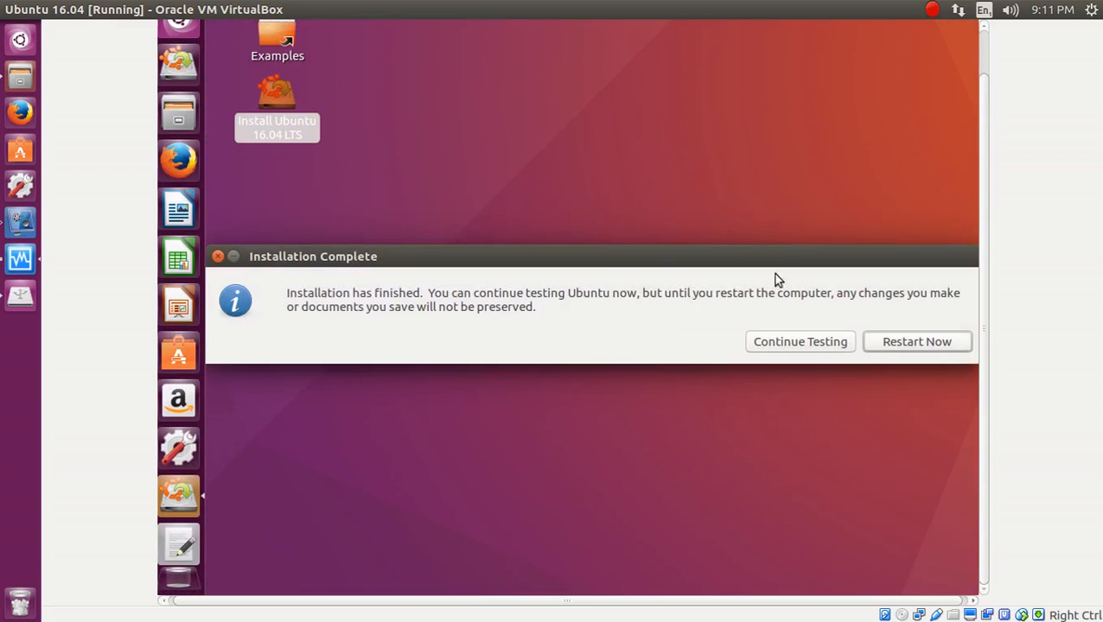
pyautogui.click(189, 27)
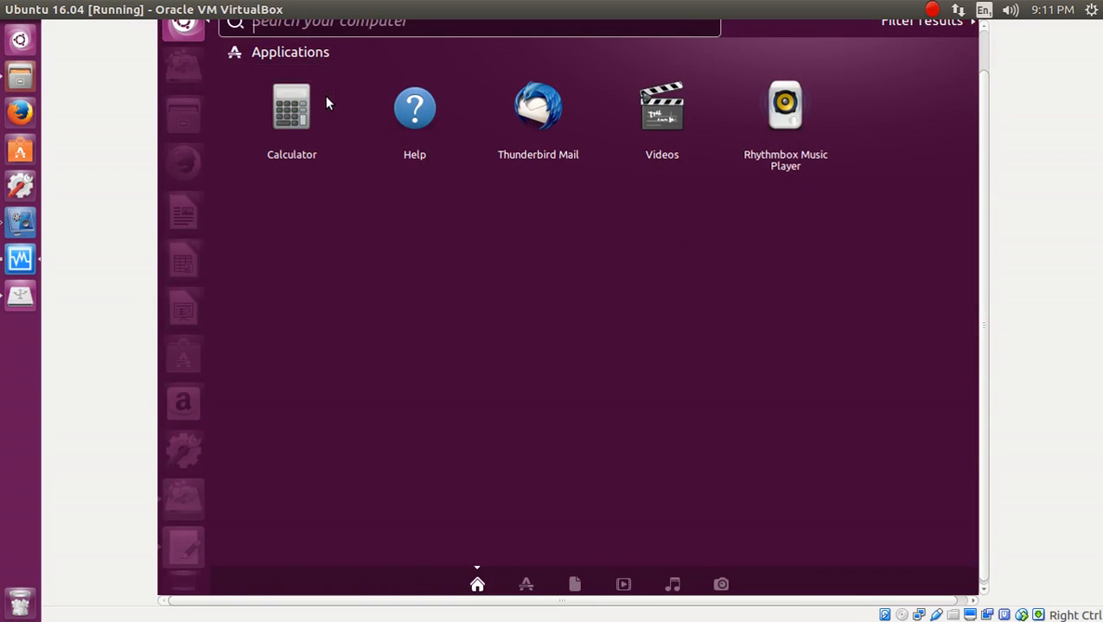
pyautogui.write('libre')
pyautogui.press('Down')
pyautogui.press('Right')
pyautogui.press('Right')
pyautogui.press('Right')
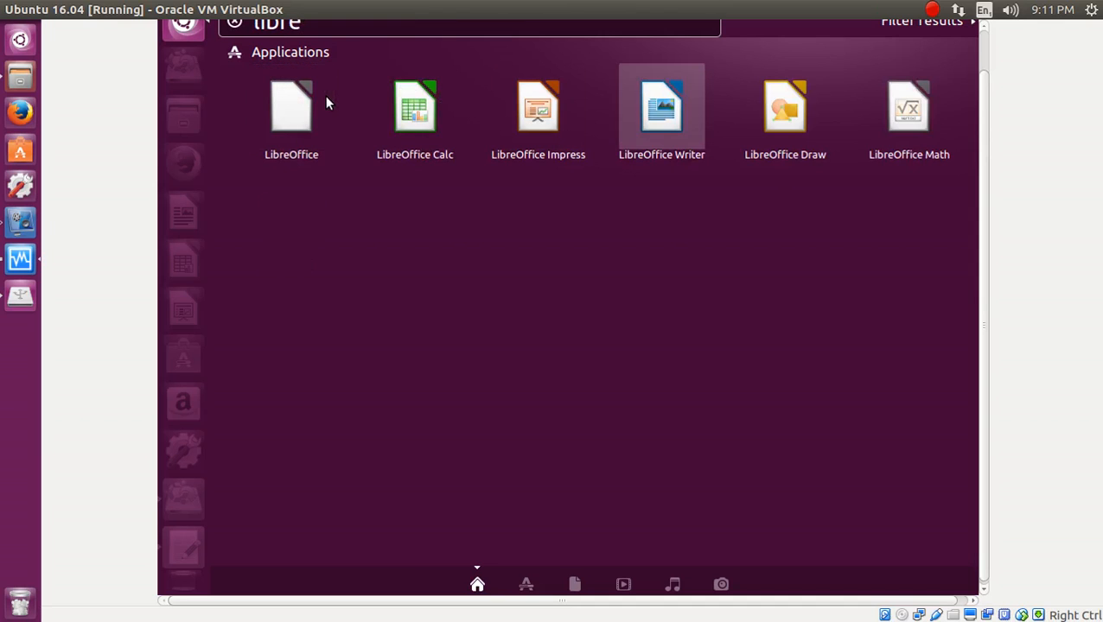
pyautogui.press('Right')
pyautogui.press('Right')
pyautogui.press('Left')
pyautogui.press('Left')
pyautogui.press('Left')
pyautogui.press('Left')
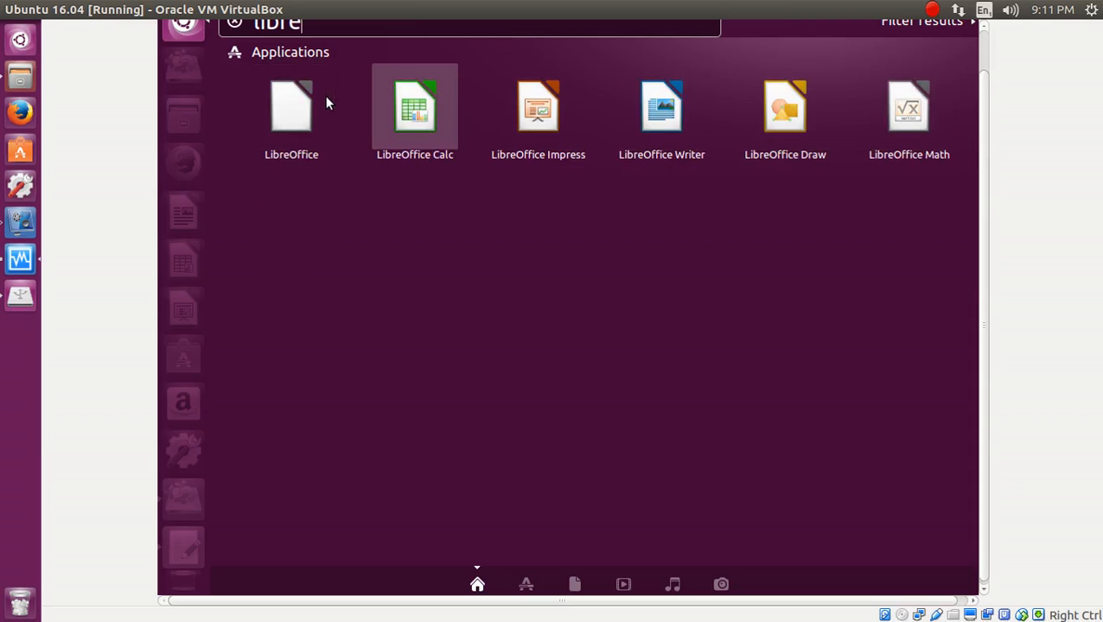
pyautogui.press('Left')
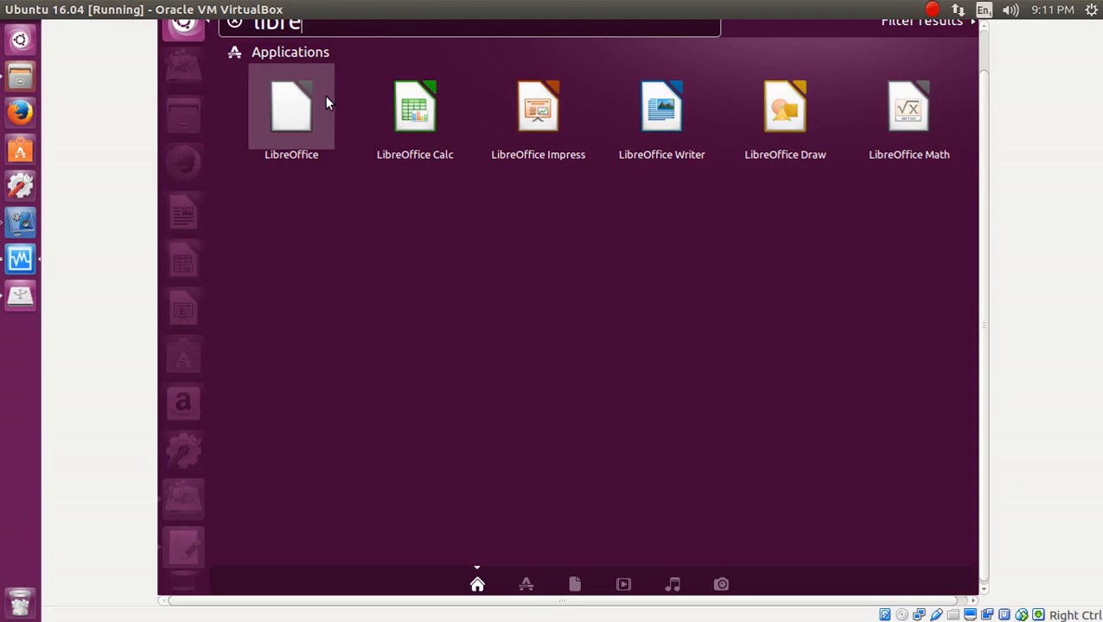
pyautogui.press('Escape')
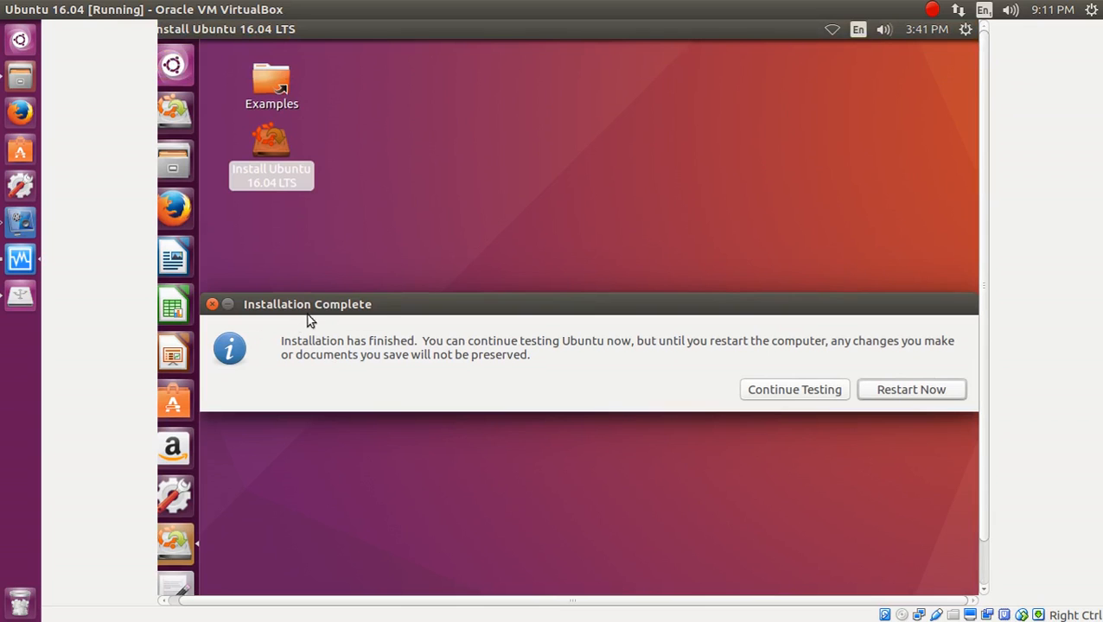
pyautogui.moveTo(368, 306)
pyautogui.mouseDown()
pyautogui.moveTo(313, 323)
pyautogui.moveTo(366, 316)
pyautogui.mouseUp()
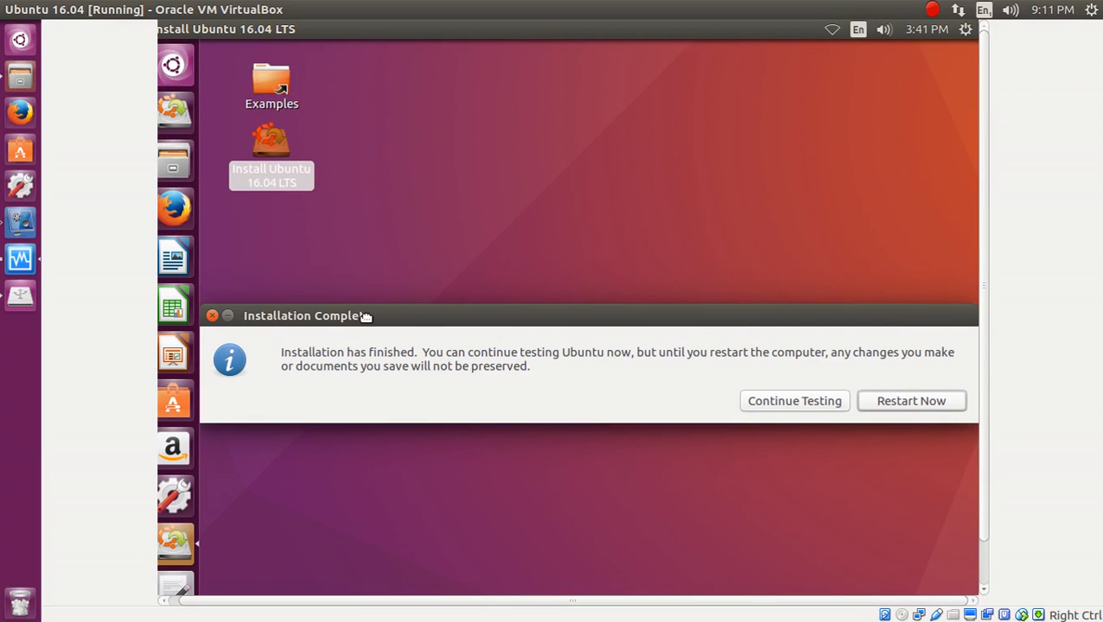
pyautogui.moveTo(366, 317); pyautogui.dragTo(323, 317)
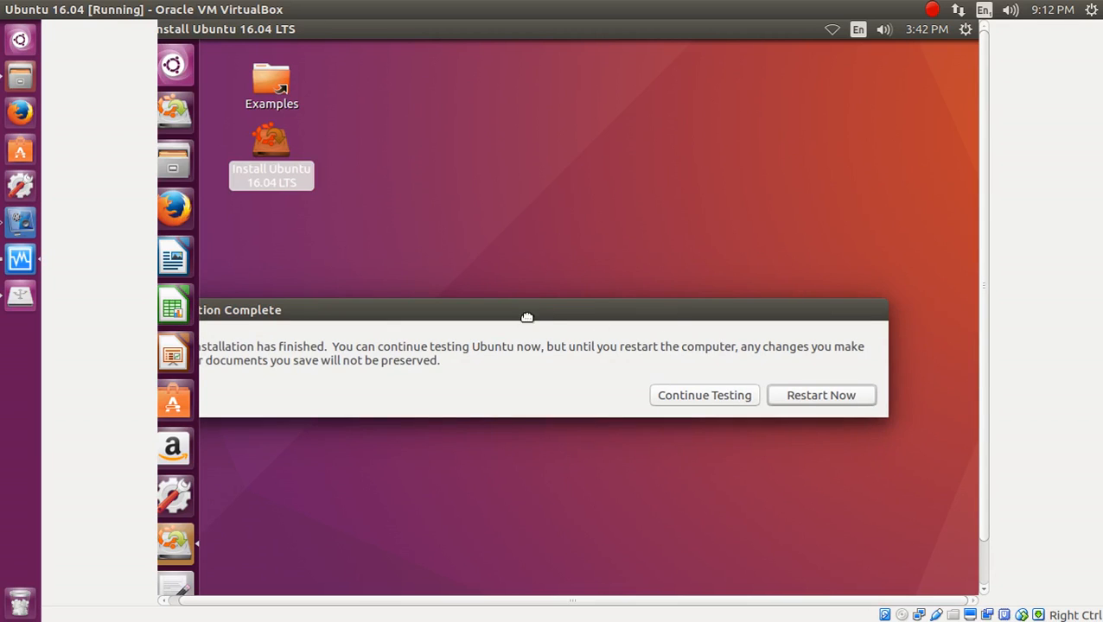
pyautogui.moveTo(525, 318); pyautogui.dragTo(603, 304)
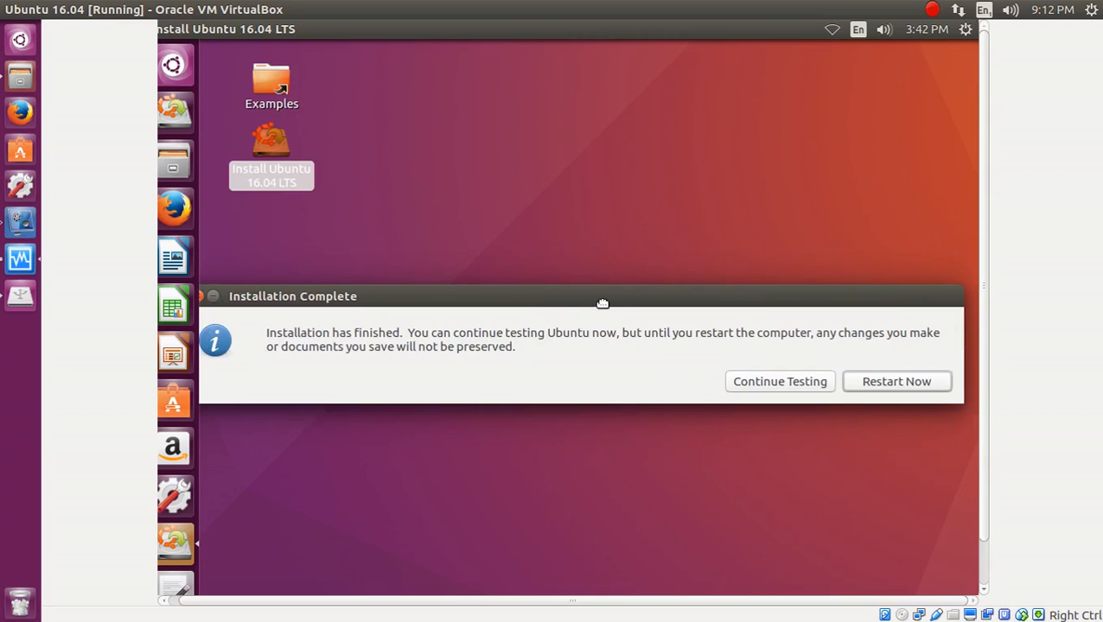
# Restart the VM with Restart Now and dismiss the mouse pointer integration notice.
pyautogui.click(865, 391)
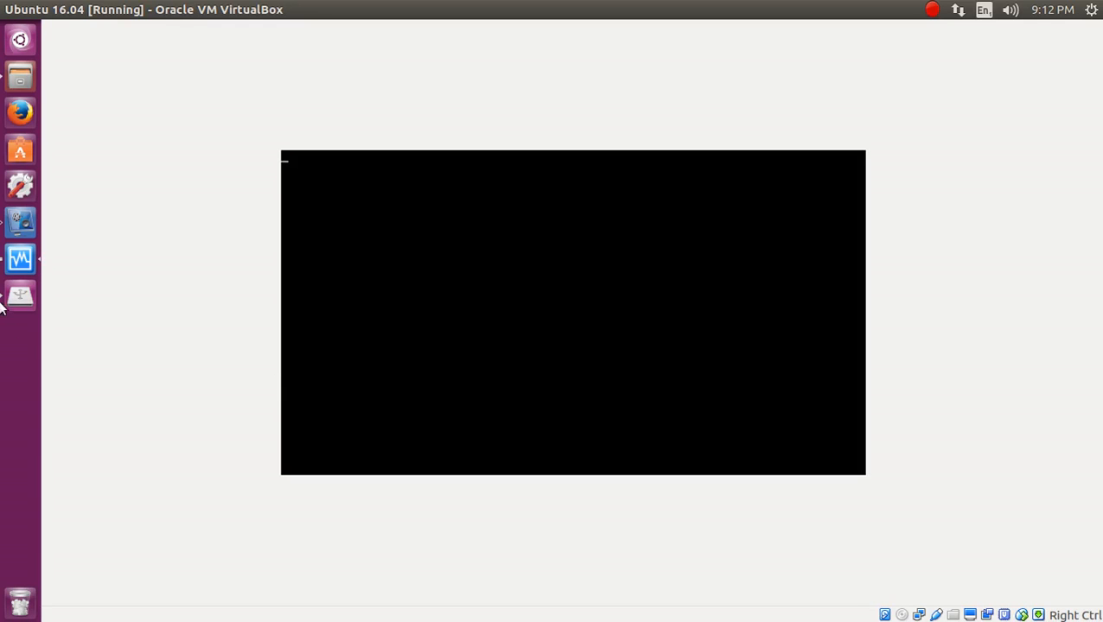
pyautogui.click(68, 17)
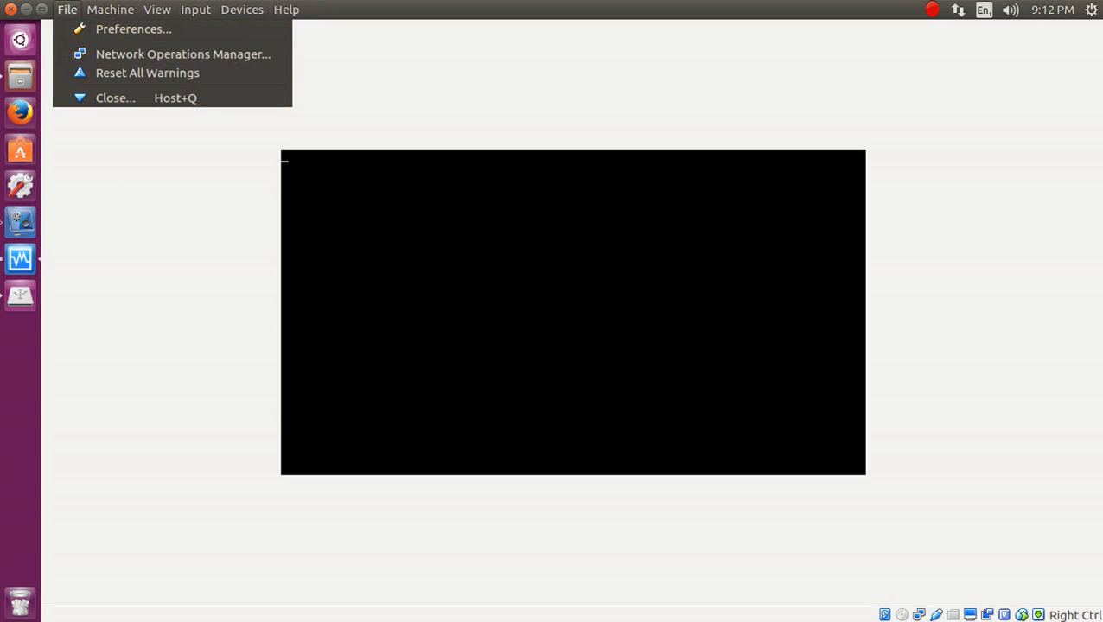
pyautogui.press('Escape')
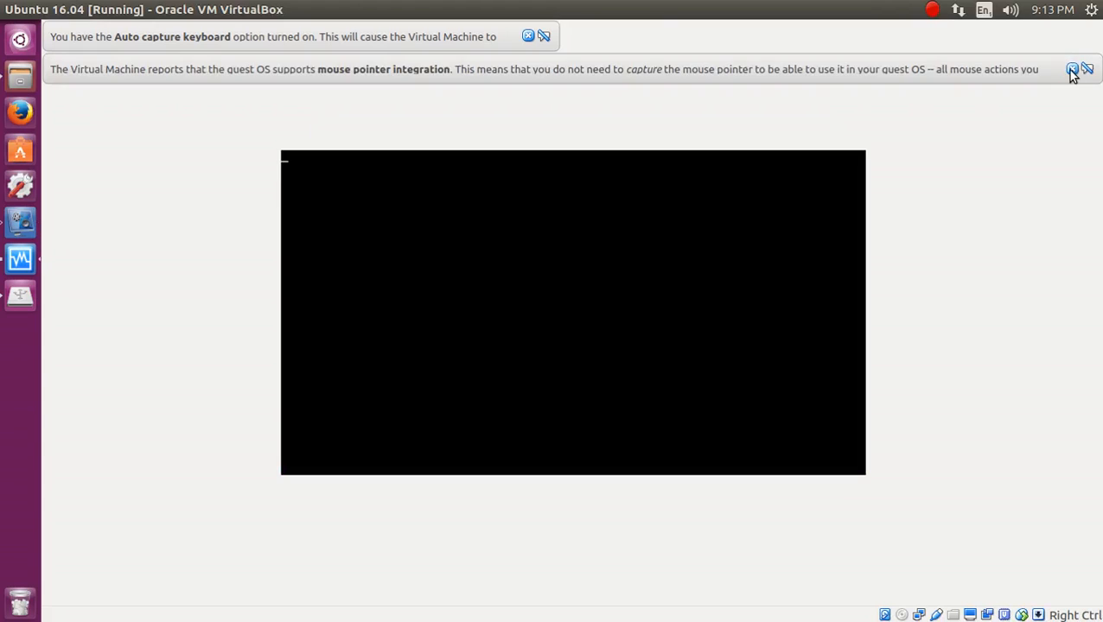
pyautogui.click(1072, 69)
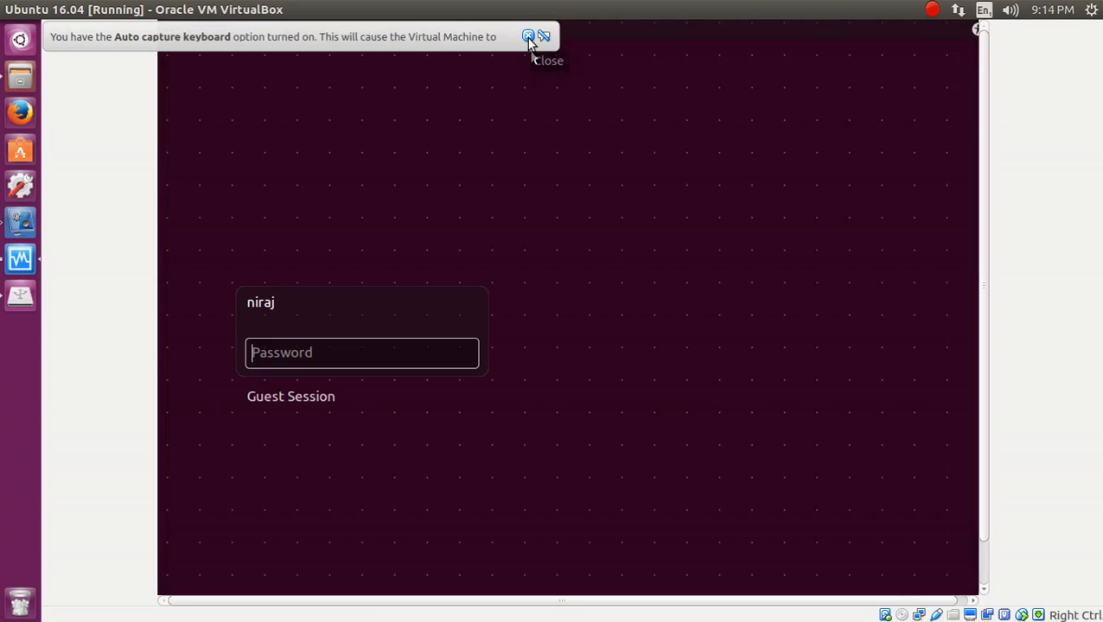
# Dismiss the auto capture keyboard notice and log in with the account password.
pyautogui.click(528, 38)
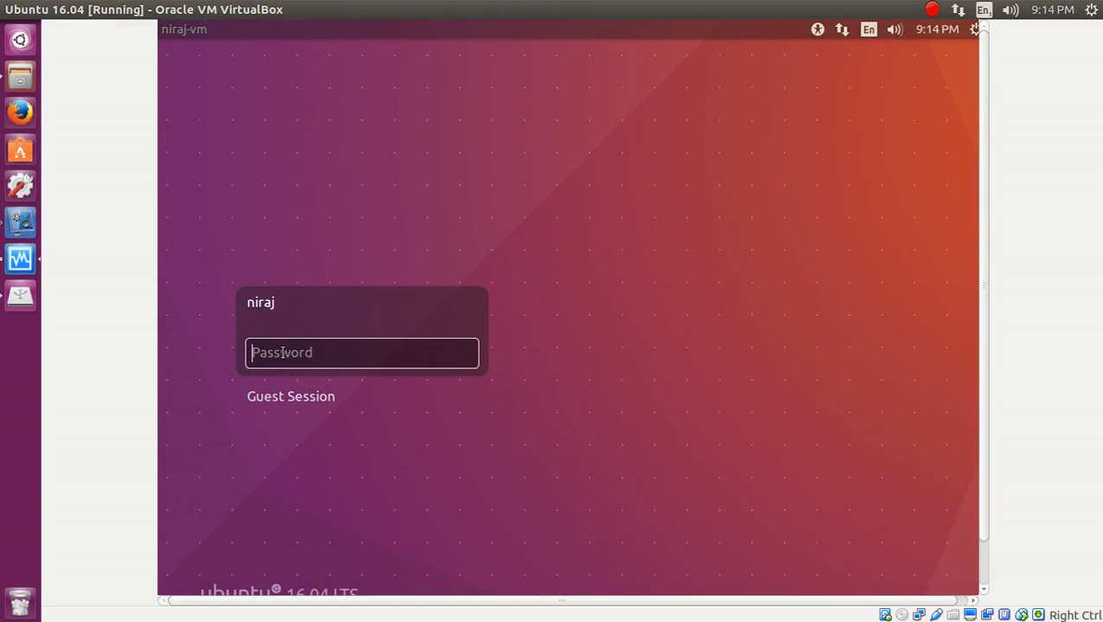
pyautogui.write('•••')
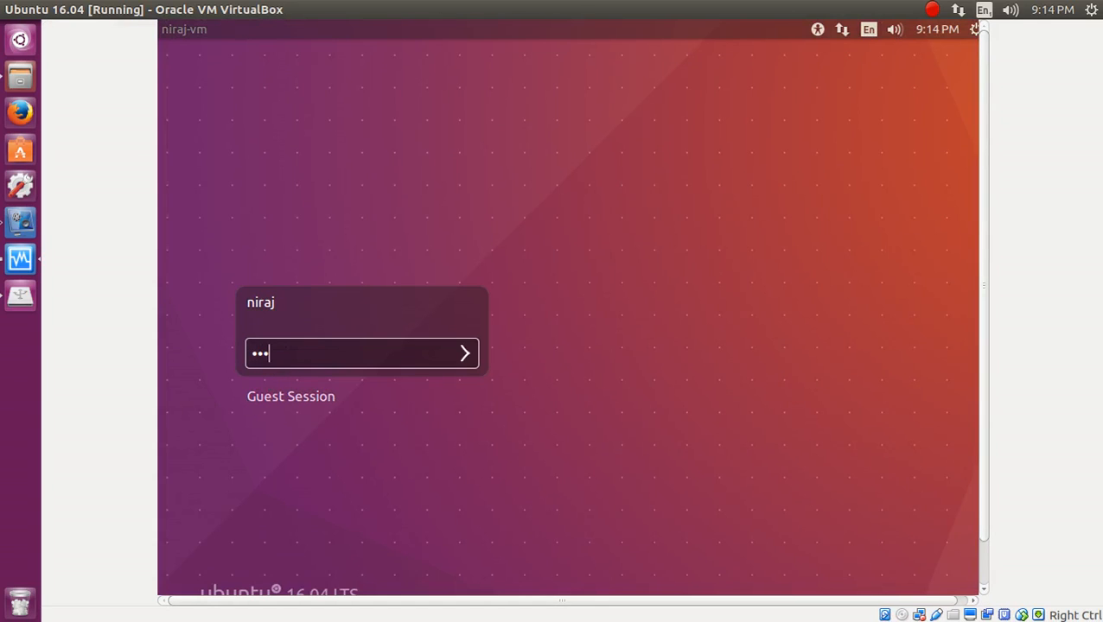
pyautogui.press('Return')
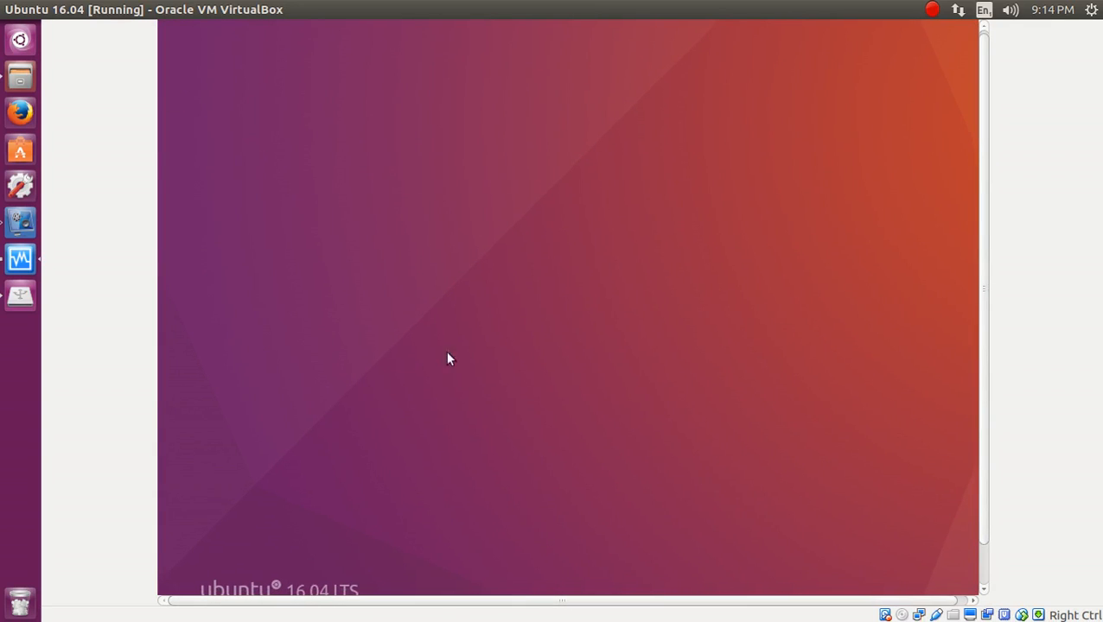
# Open the guest's Dash, close the VirtualBox Manager window, and re-maximize the VM window.
pyautogui.moveTo(983, 491); pyautogui.dragTo(984, 164)
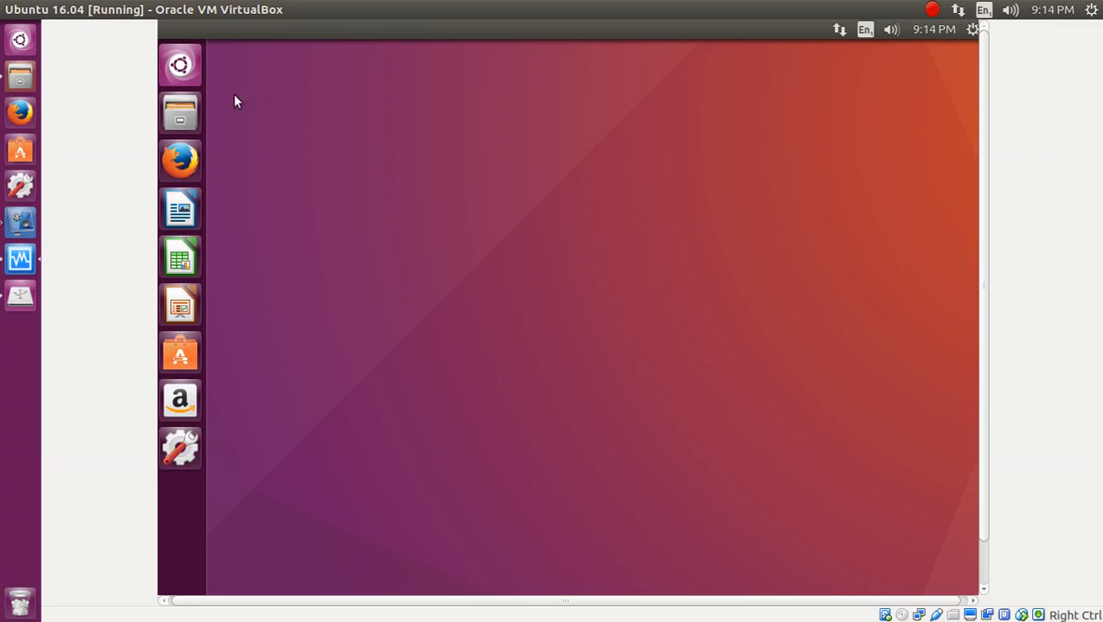
pyautogui.click(184, 66)
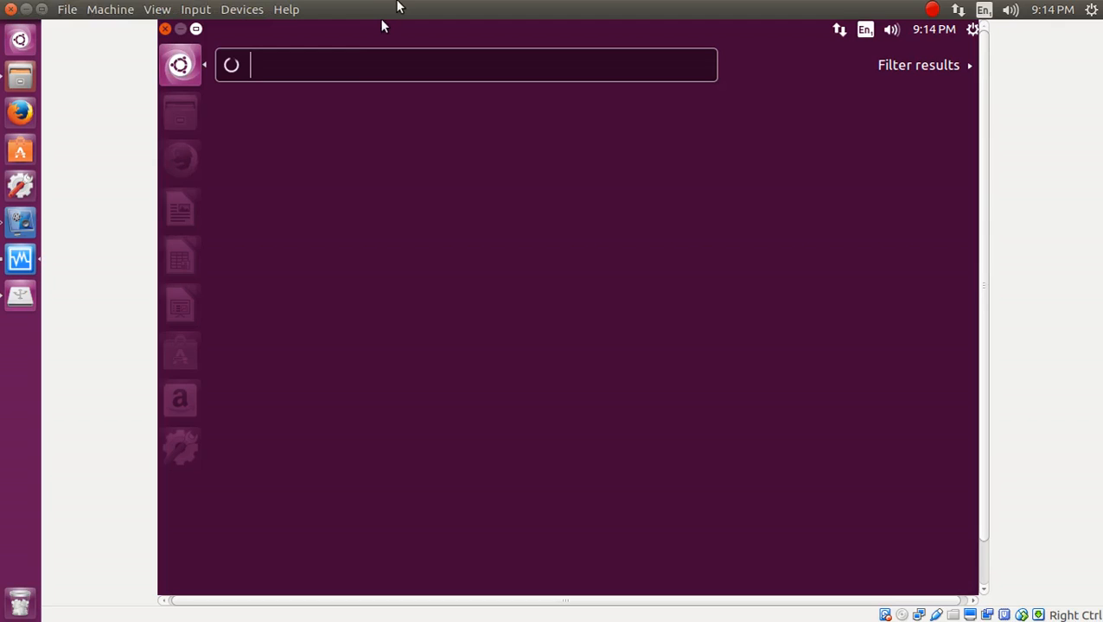
pyautogui.moveTo(382, 19); pyautogui.dragTo(730, 133)
pyautogui.click(485, 171)
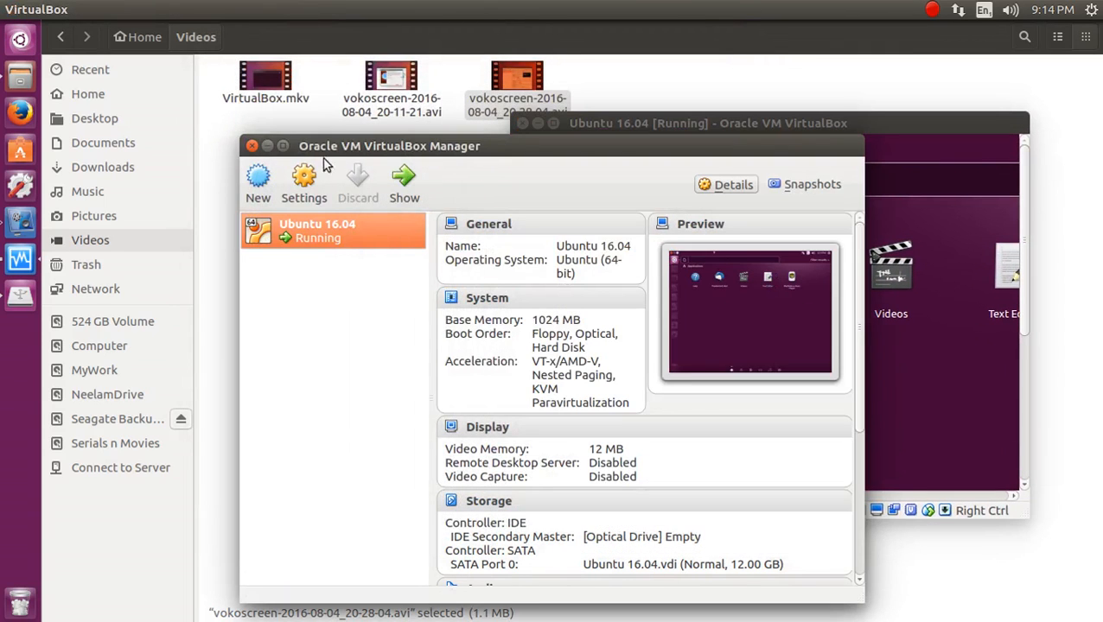
pyautogui.click(252, 147)
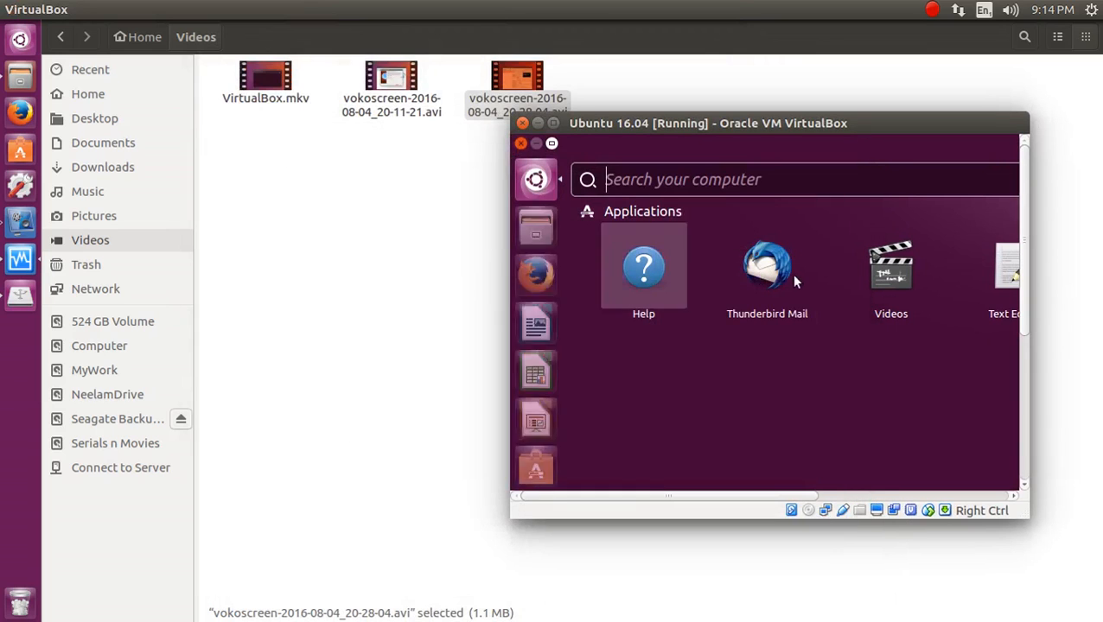
pyautogui.click(553, 123)
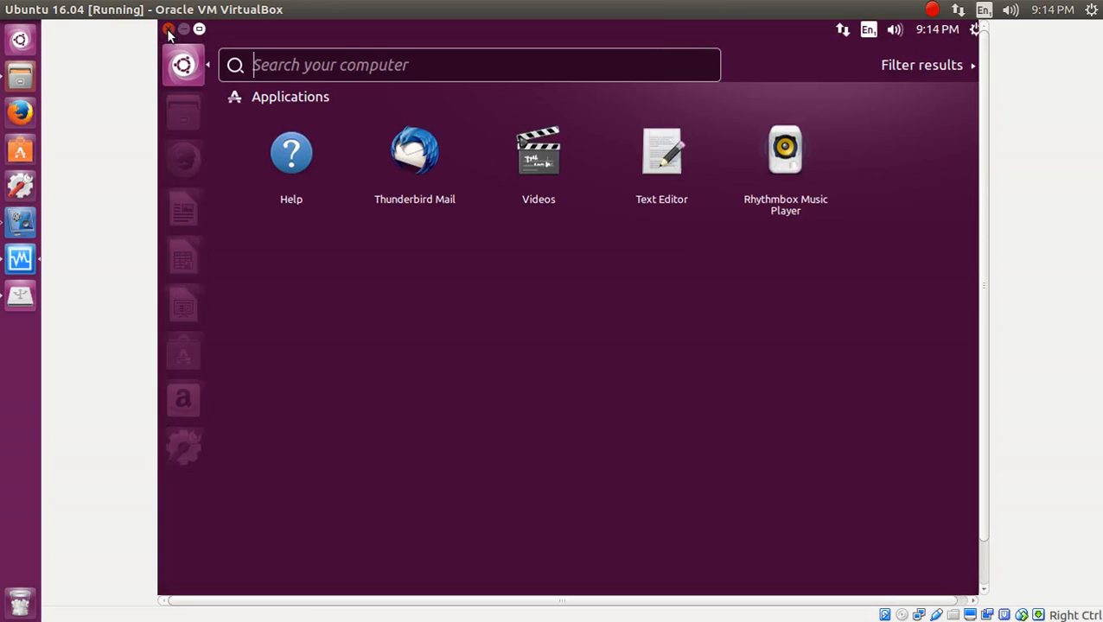
# Search the Ubuntu Dash for 'geit' and launch the Text Editor (gedit).
pyautogui.click(325, 74)
pyautogui.write('geit')
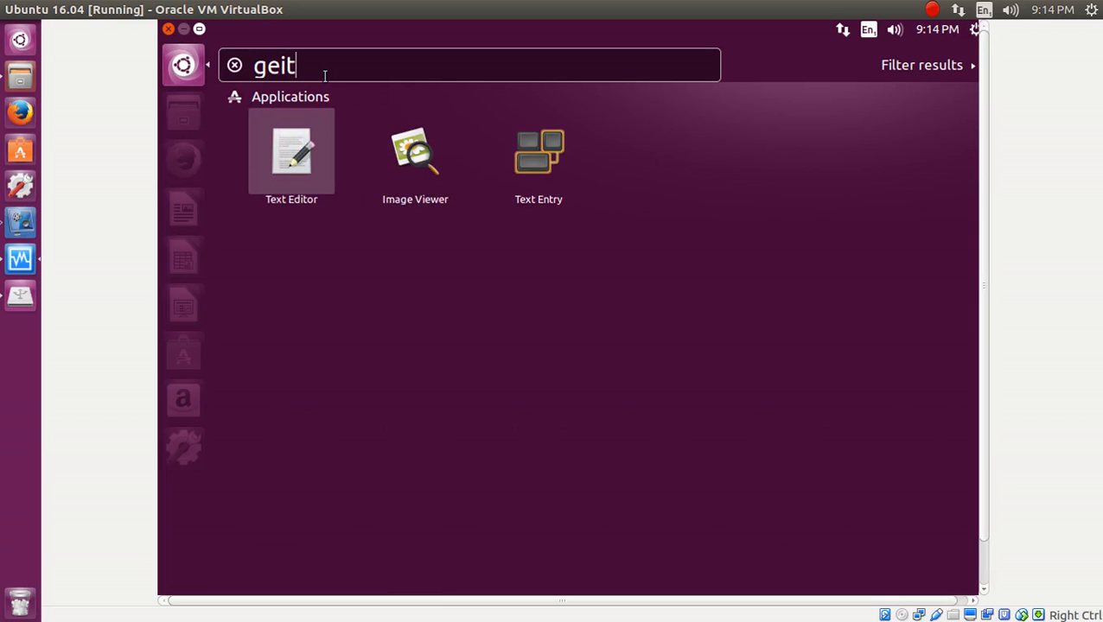
pyautogui.press('Return')
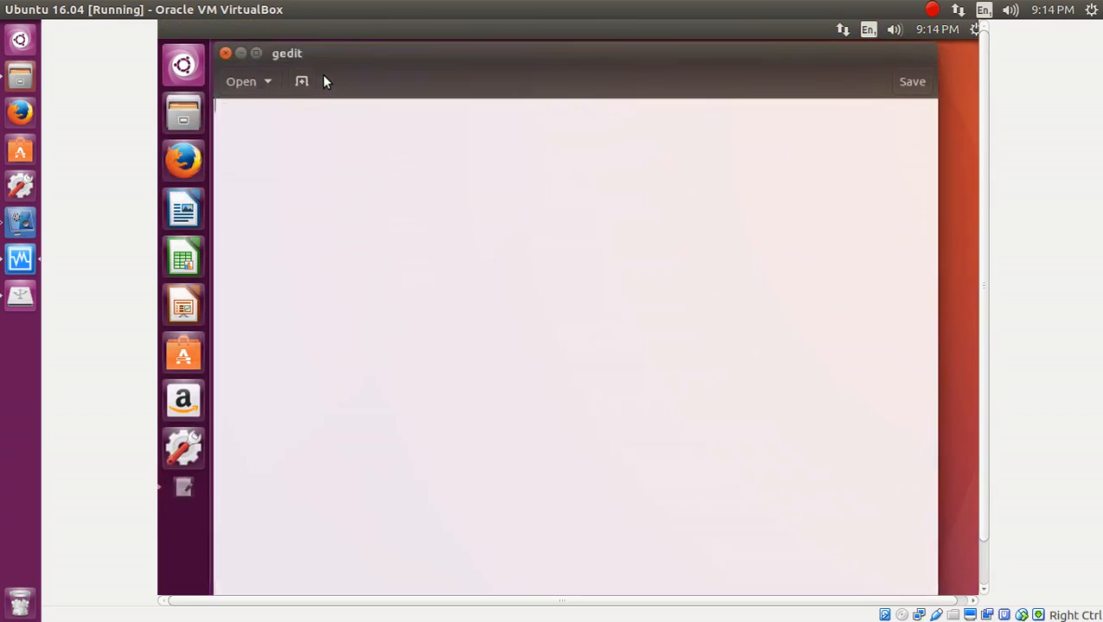
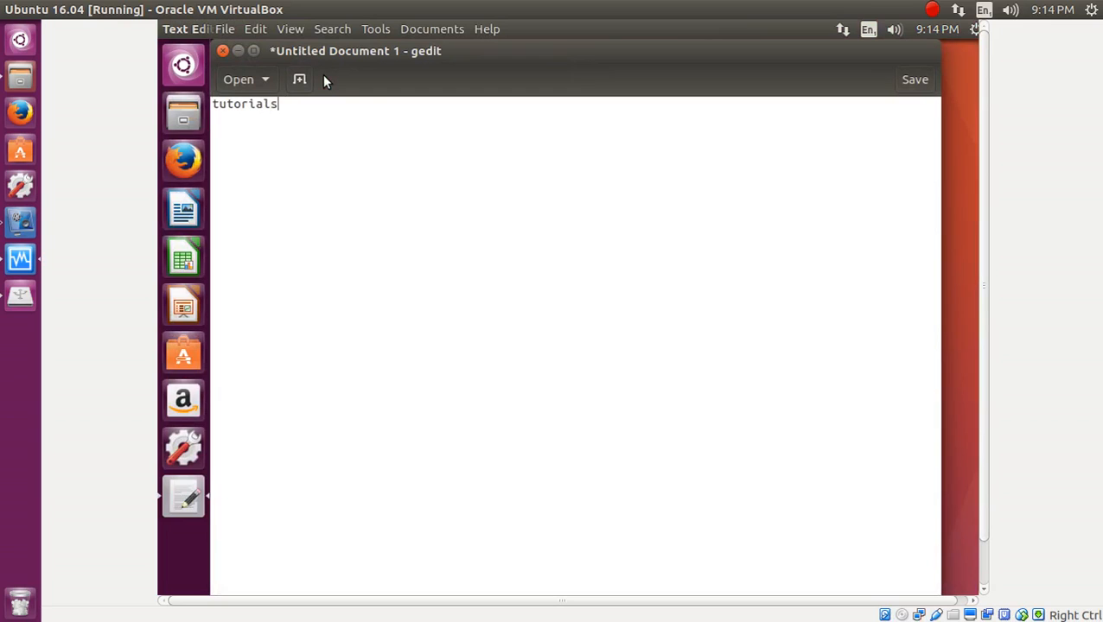
# Type an e-mail address and a person's full name on separate lines of the new document.
pyautogui.press('Return')
pyautogui.press('Return')
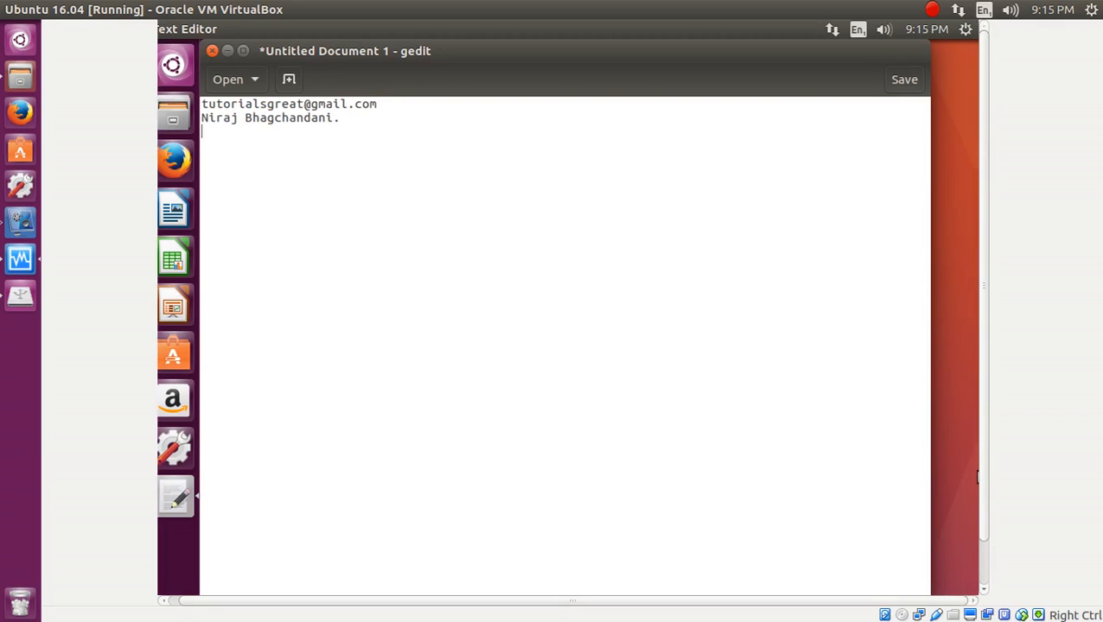